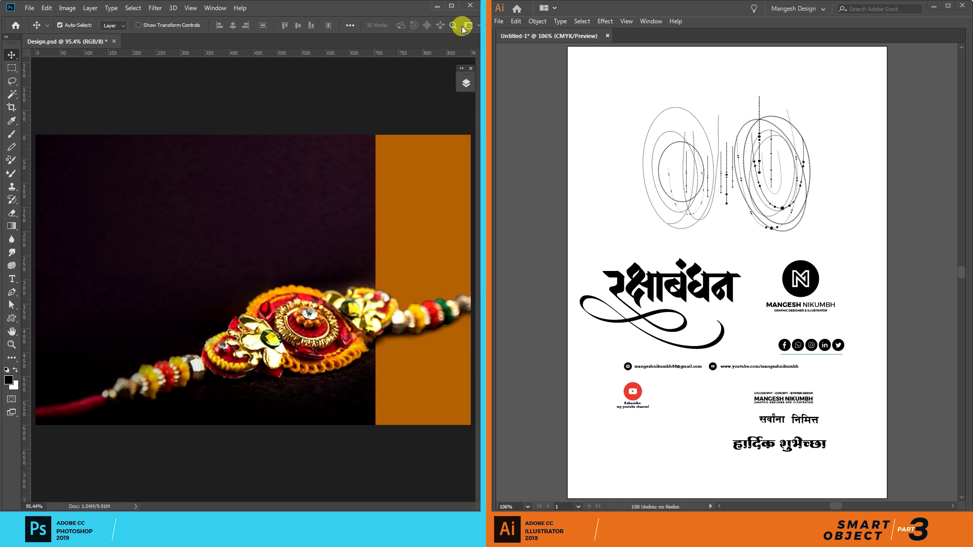
Step: Display the Layers panel and check the content of Group 1, Color Balance 1 and Layers 5, 9 and 8 by toggling their visibility
click(462, 70)
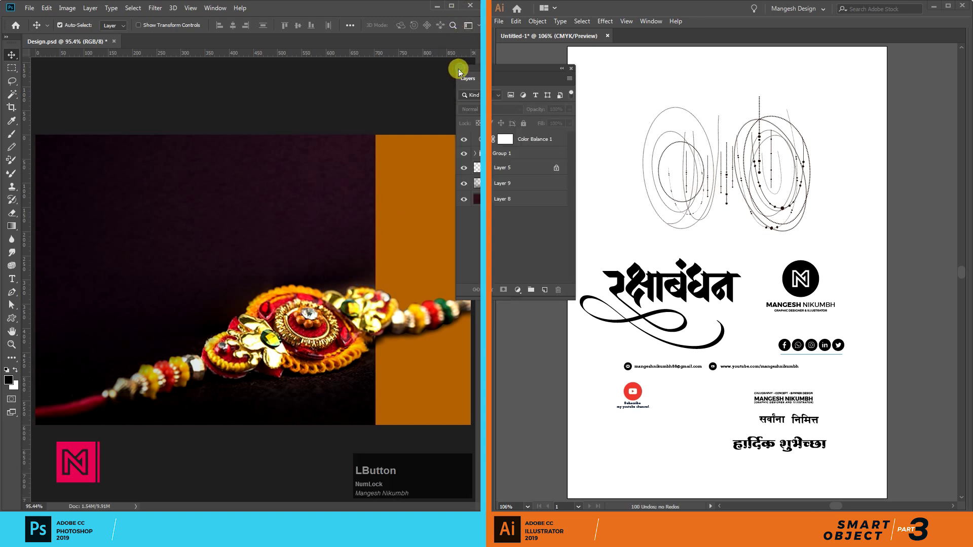
drag(533, 70, 166, 66)
click(97, 152)
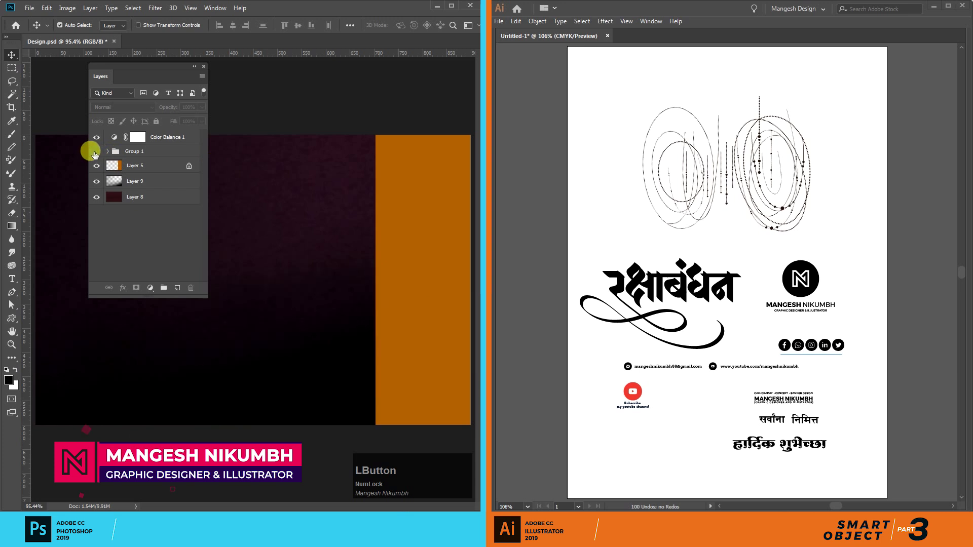
click(96, 151)
click(97, 138)
click(96, 140)
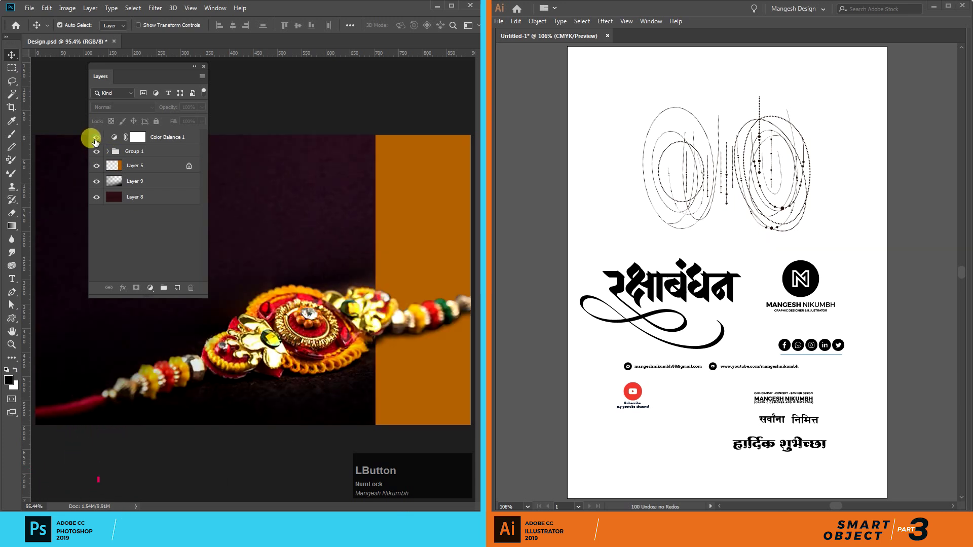
click(96, 166)
click(98, 167)
click(96, 181)
click(97, 183)
click(96, 198)
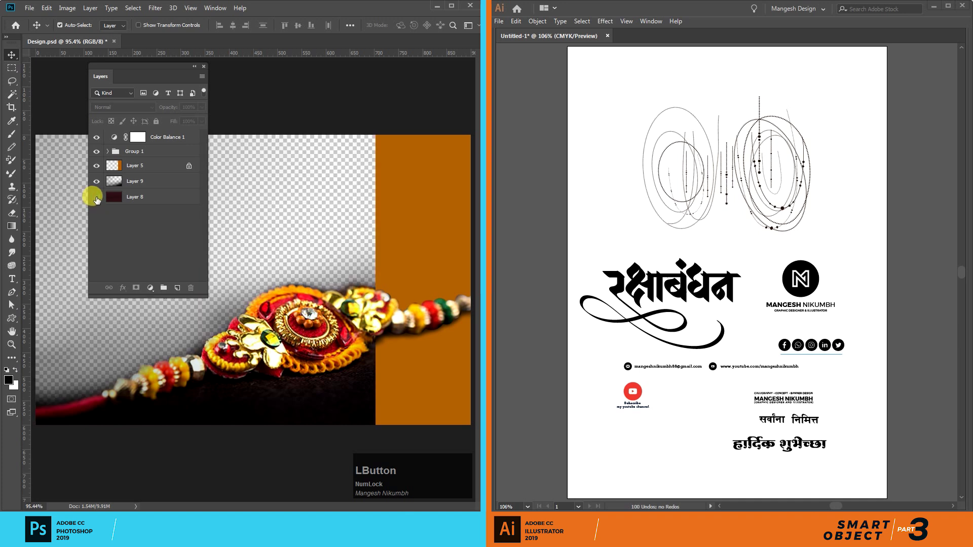
click(97, 198)
Step: Group all five top-level layers into a new group named "Design"
click(170, 139)
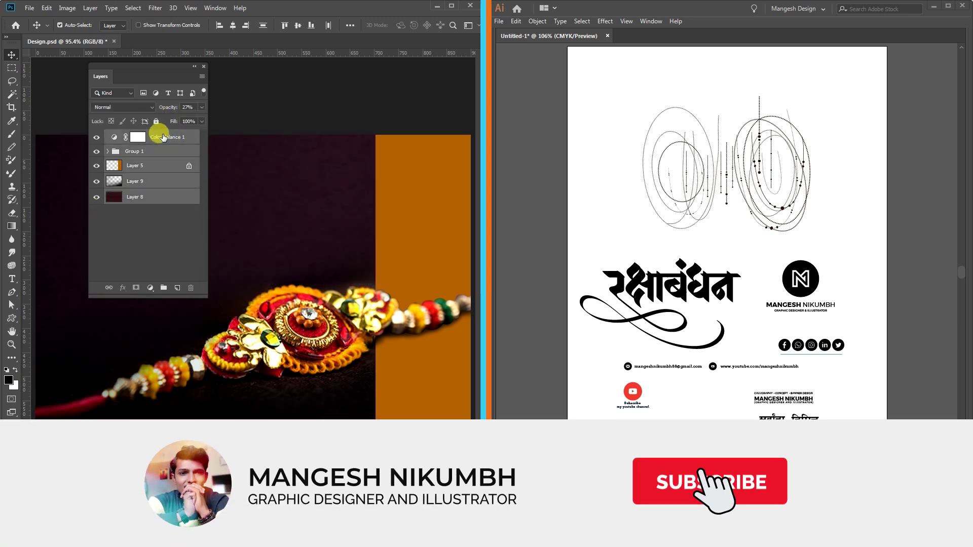
right_click(152, 137)
click(200, 191)
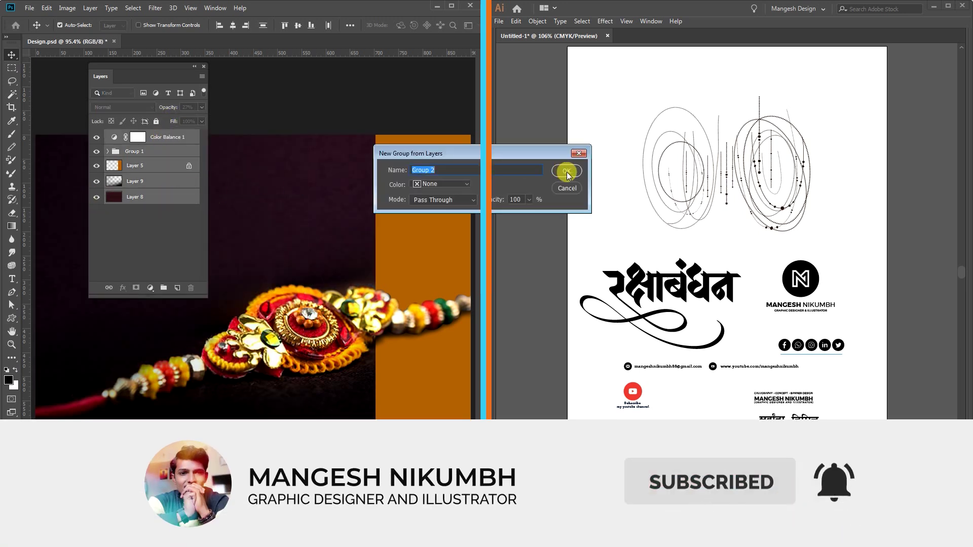
text(Design)
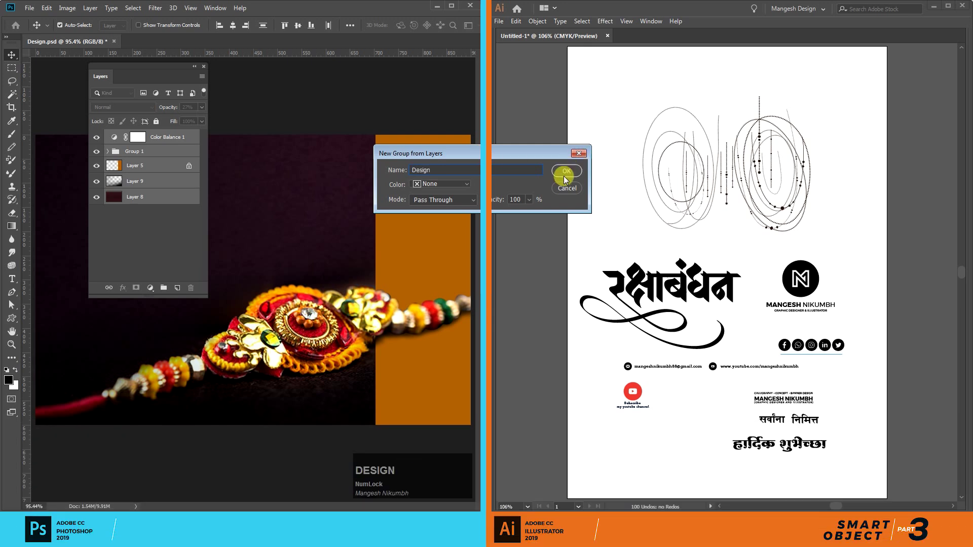
click(565, 173)
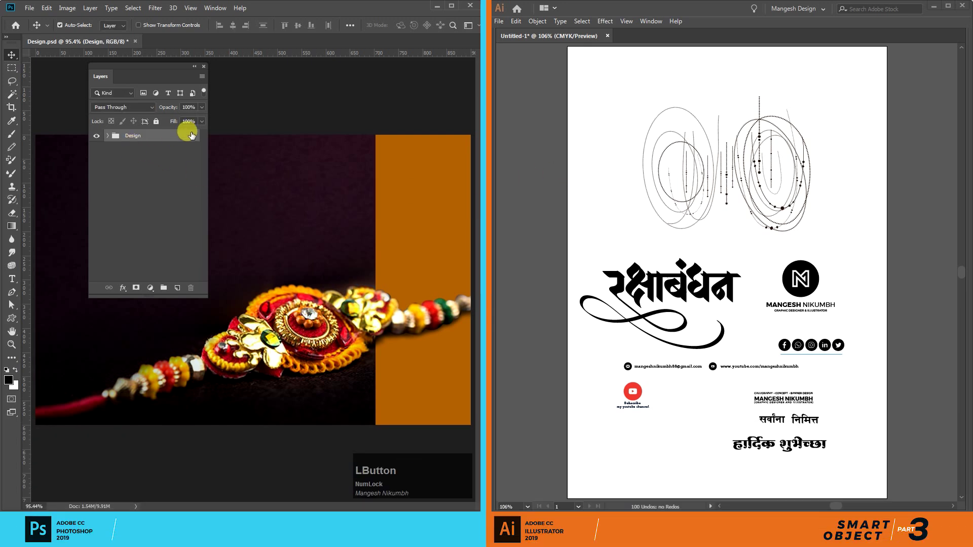
Step: Shorten the Layers panel and move it above the canvas, clear of the artwork
drag(147, 298, 150, 202)
drag(157, 68, 386, 15)
drag(374, 174, 544, 340)
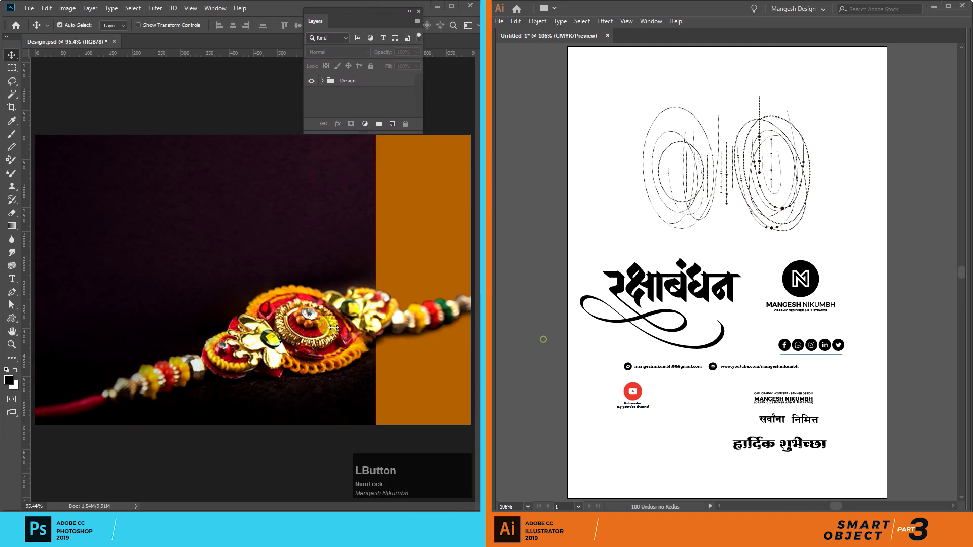
Step: Switch to Illustrator and copy the large "रक्षाबंधन" calligraphy artwork
click(642, 278)
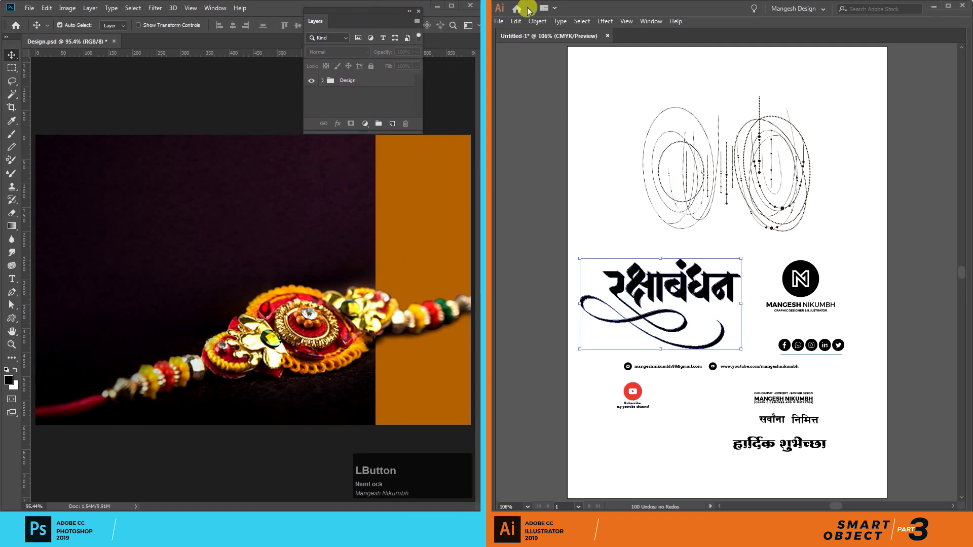
click(638, 275)
key(Right)
key(ctrl+z)
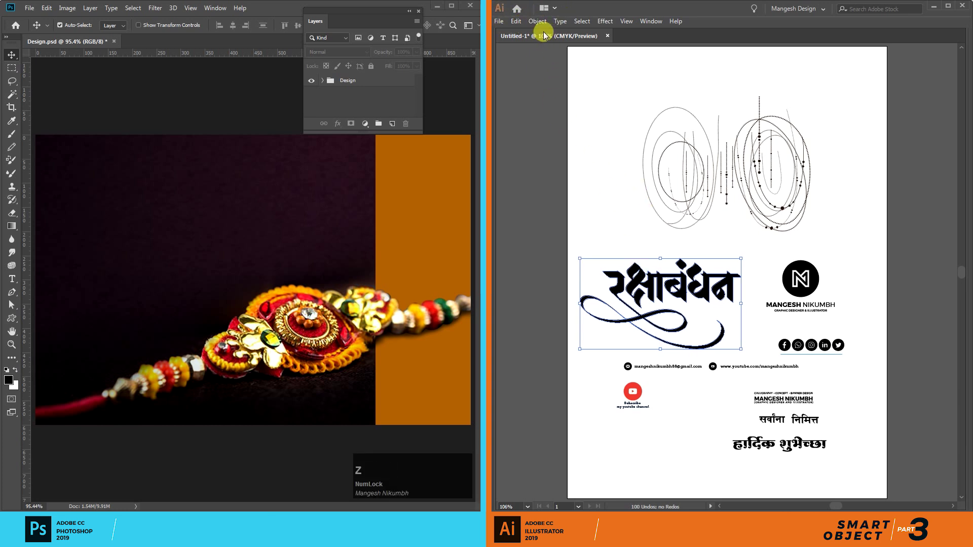
click(516, 23)
click(532, 68)
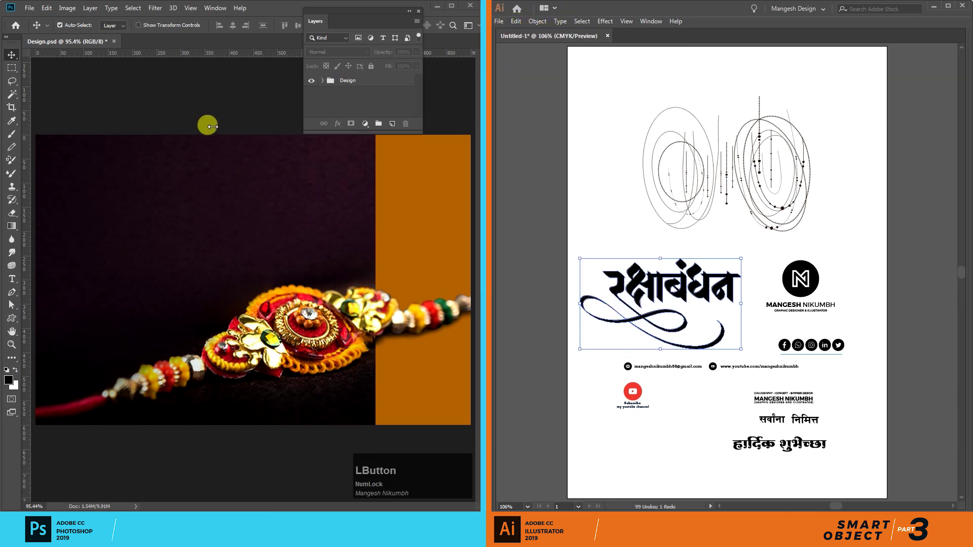
Step: Switch to Photoshop, paste the calligraphy as a Smart Object and place it over the dark part of the canvas
click(47, 8)
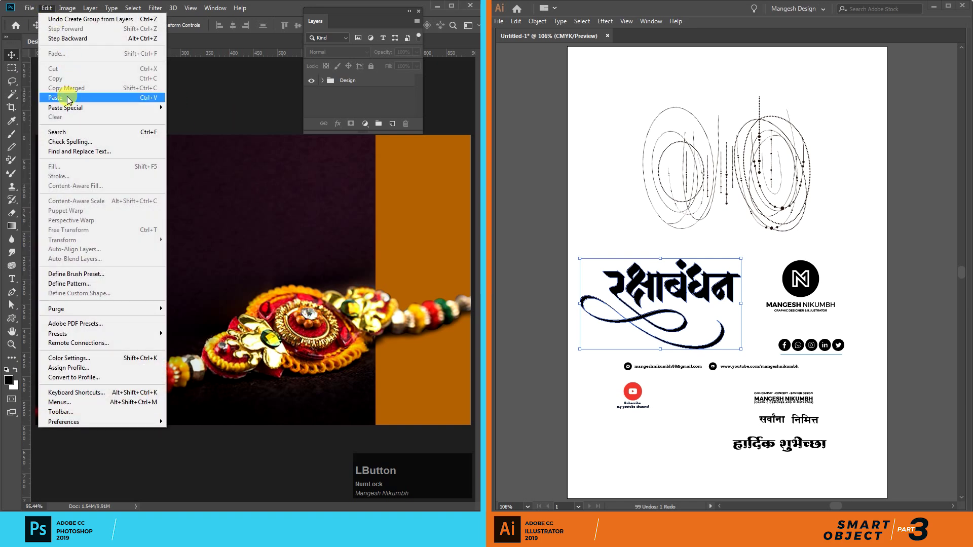
click(65, 94)
drag(471, 138, 273, 246)
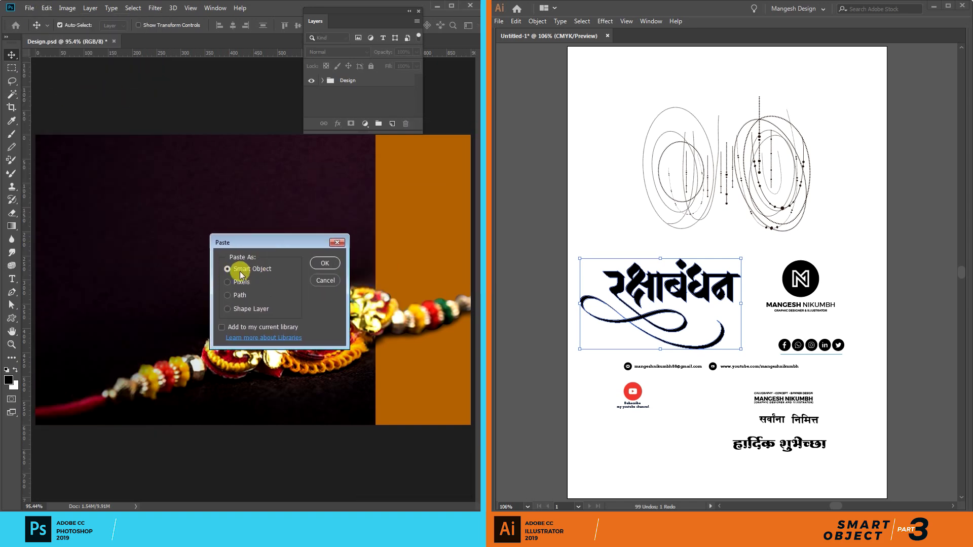
click(323, 263)
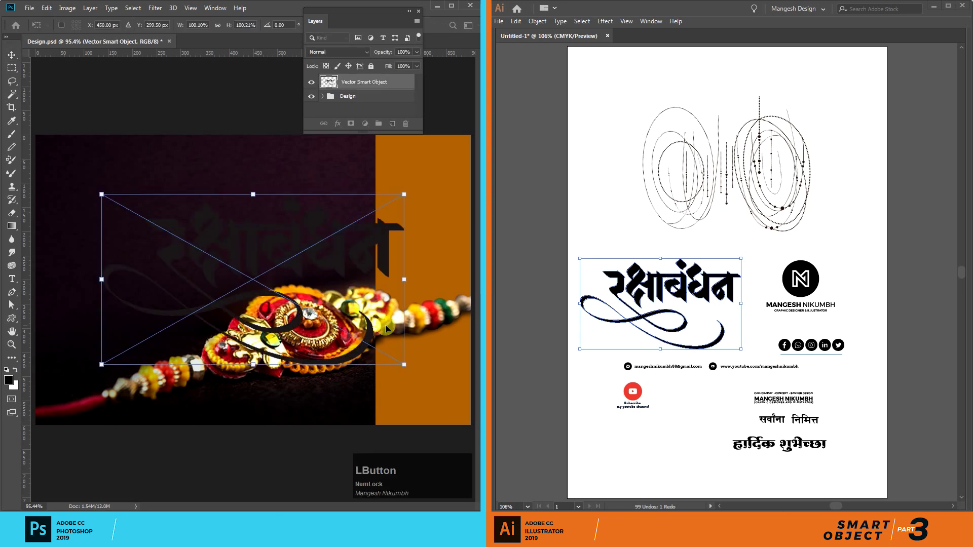
drag(280, 258, 241, 231)
drag(367, 14, 418, 43)
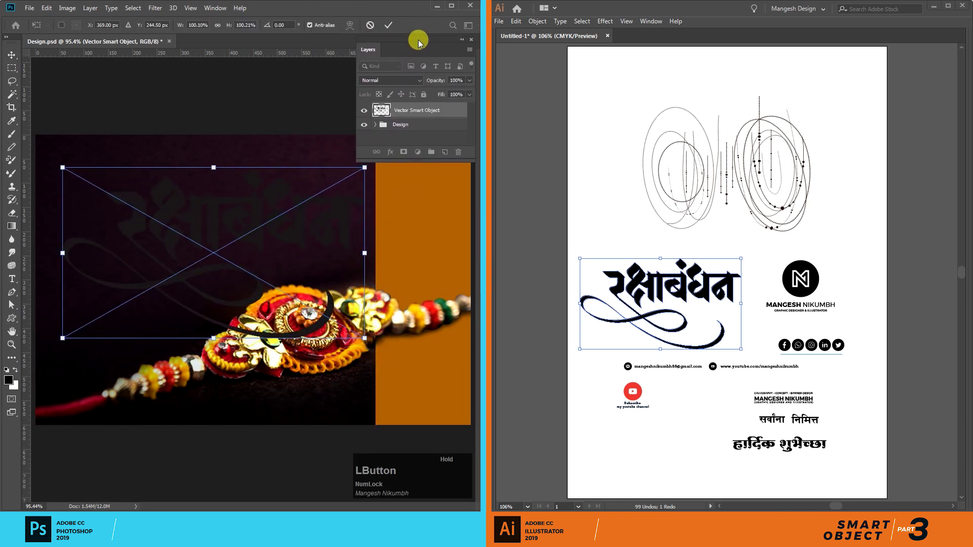
click(389, 27)
Step: Scale the "रक्षाबंधन" calligraphy down and position it in the dark area above the rakhi
drag(302, 238, 287, 236)
key(ctrl+t)
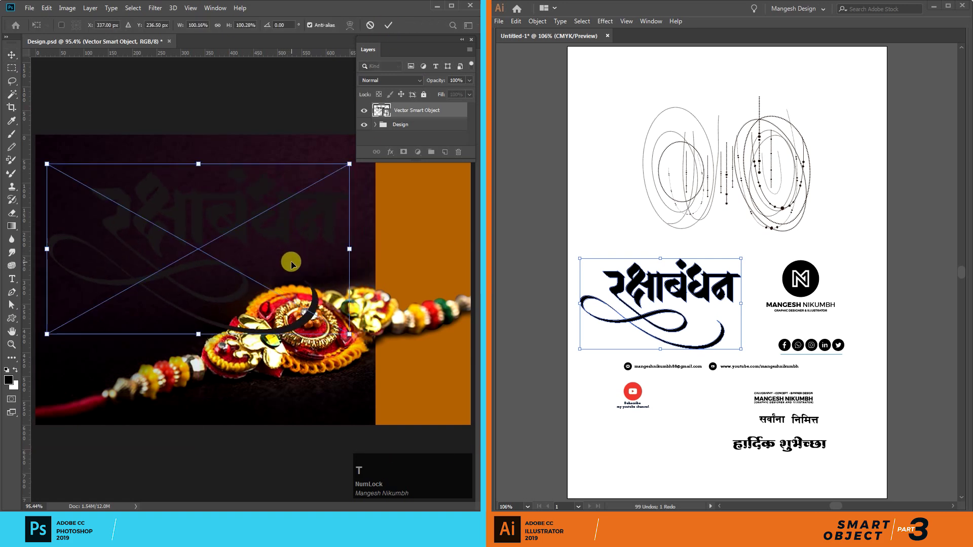
drag(348, 333, 248, 276)
drag(183, 210, 202, 232)
click(389, 25)
Step: Copy the "हार्दिक शुभेच्छा" text from Illustrator and paste it into Photoshop as a Smart Object below the calligraphy
click(757, 438)
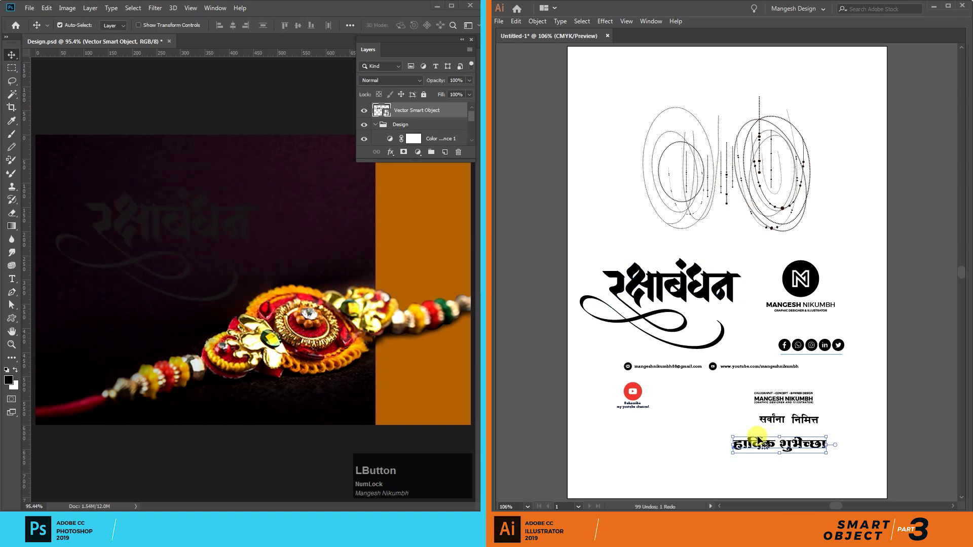
click(516, 21)
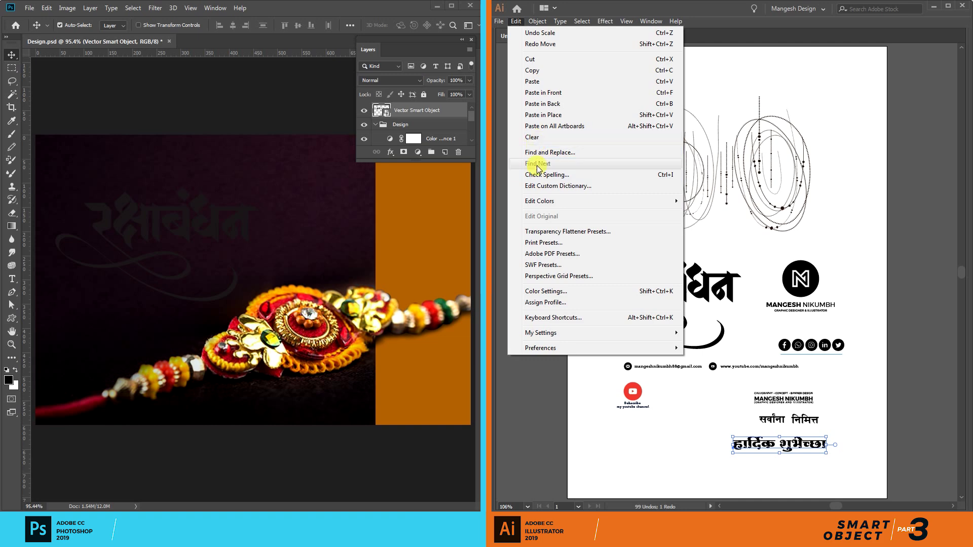
click(532, 71)
click(46, 8)
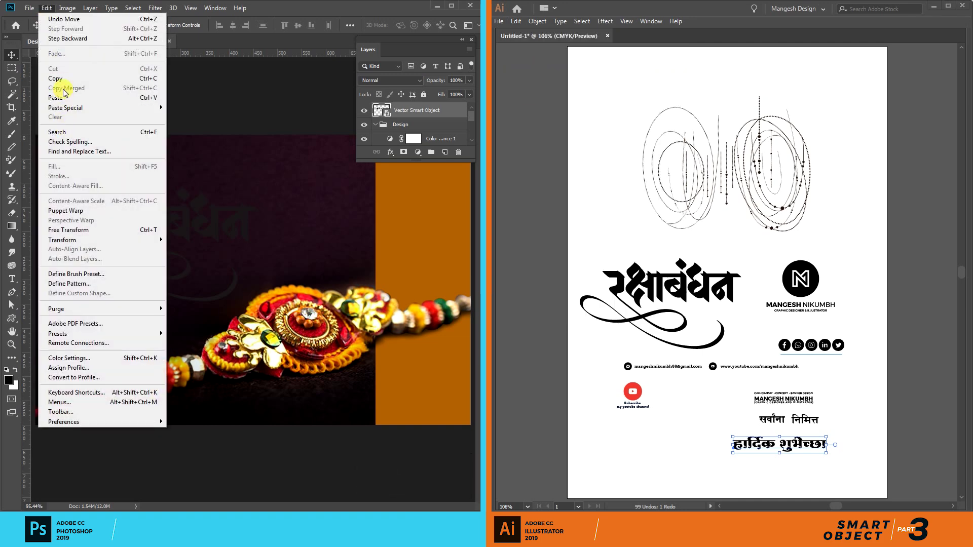
click(66, 99)
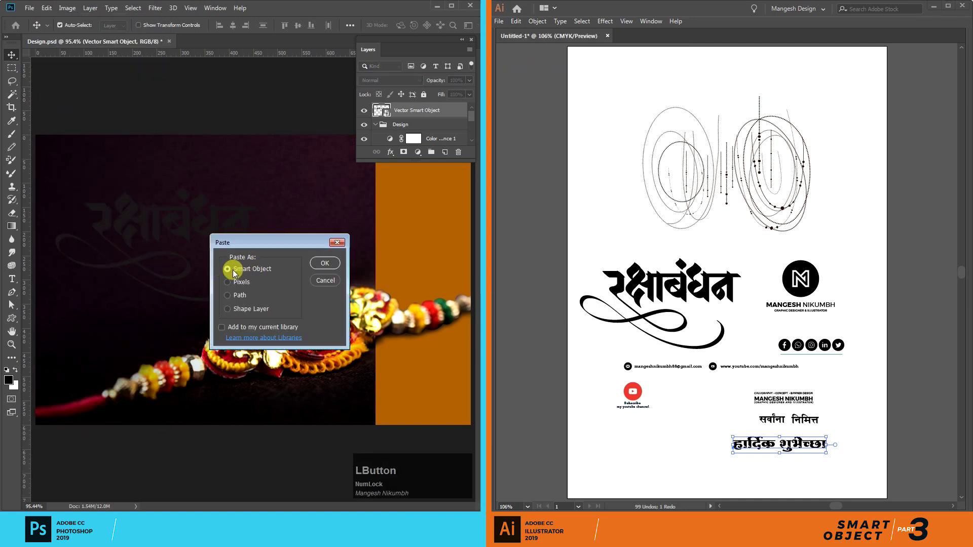
click(325, 263)
mouse_move(323, 261)
mouse_down()
mouse_move(278, 257)
mouse_move(322, 261)
mouse_up()
click(389, 25)
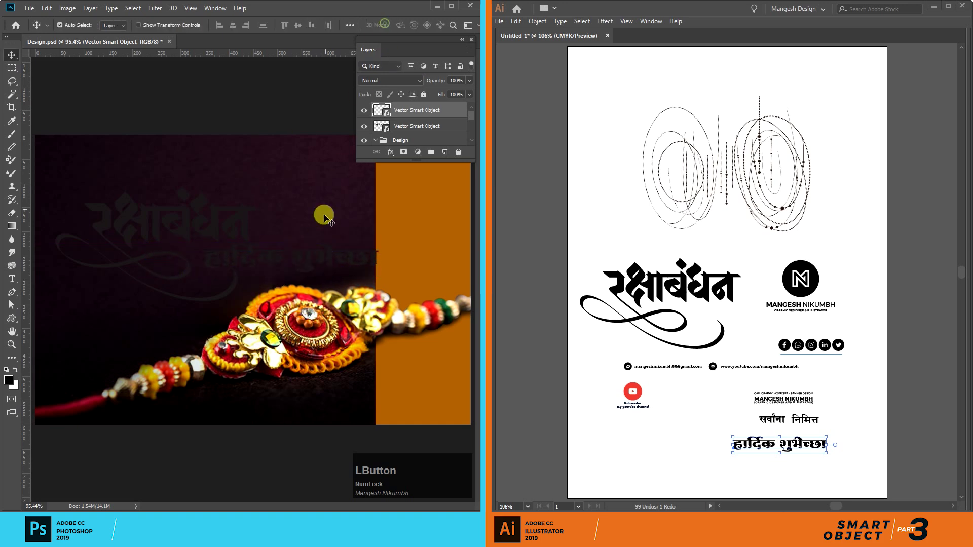
Step: Copy the word "सर्वांना" from Illustrator, paste it into Photoshop as a Smart Object and place it above the calligraphy
click(772, 420)
click(516, 21)
click(530, 72)
click(46, 8)
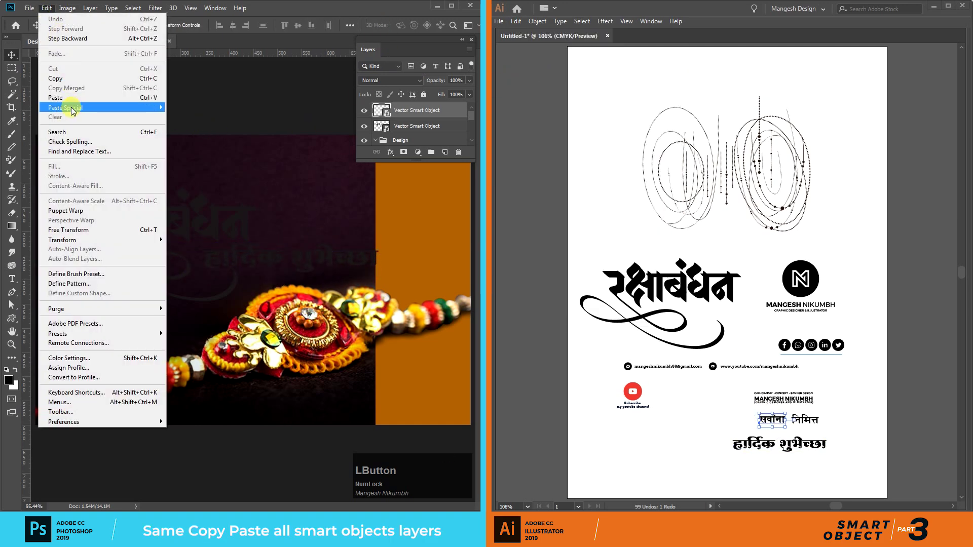
click(70, 101)
click(315, 263)
drag(256, 278, 174, 177)
click(388, 24)
Step: Copy the word "निमित्त" from Illustrator, paste it into Photoshop as a Smart Object and place it right beside the calligraphy
click(834, 426)
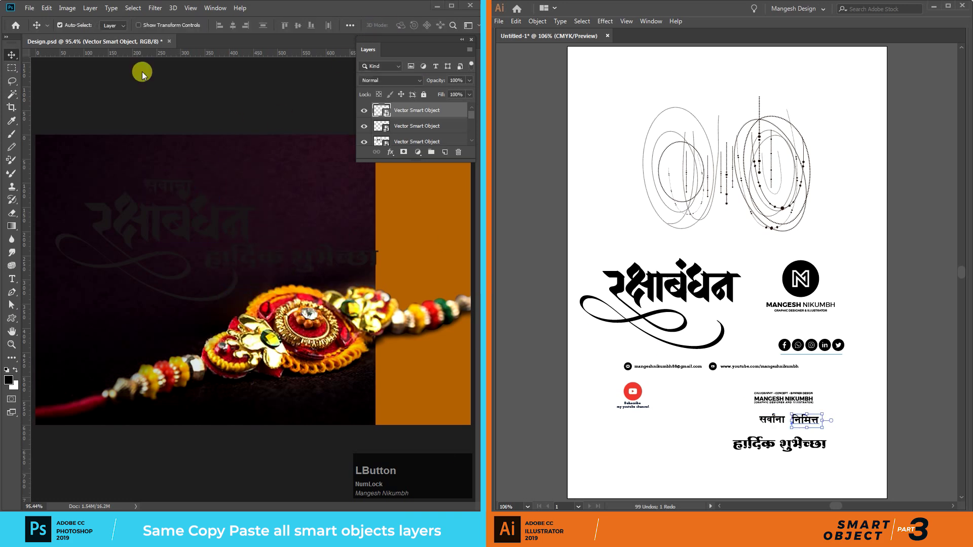
click(516, 21)
click(532, 72)
click(46, 8)
click(69, 98)
click(325, 263)
drag(274, 257, 280, 226)
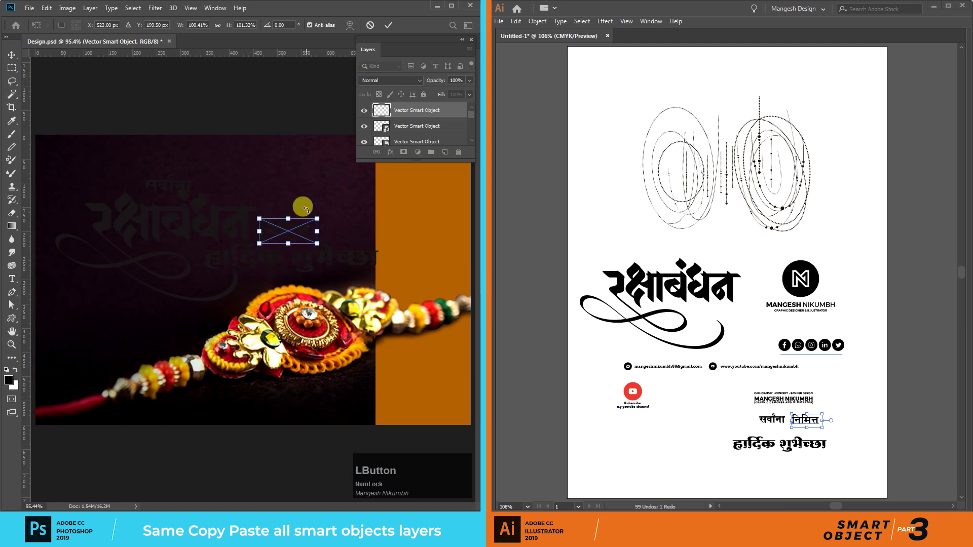
click(388, 25)
Step: Copy the designer's name and services text block from Illustrator and paste it as a Smart Object at the bottom of Photoshop's orange strip
drag(738, 388, 787, 405)
click(516, 21)
click(536, 71)
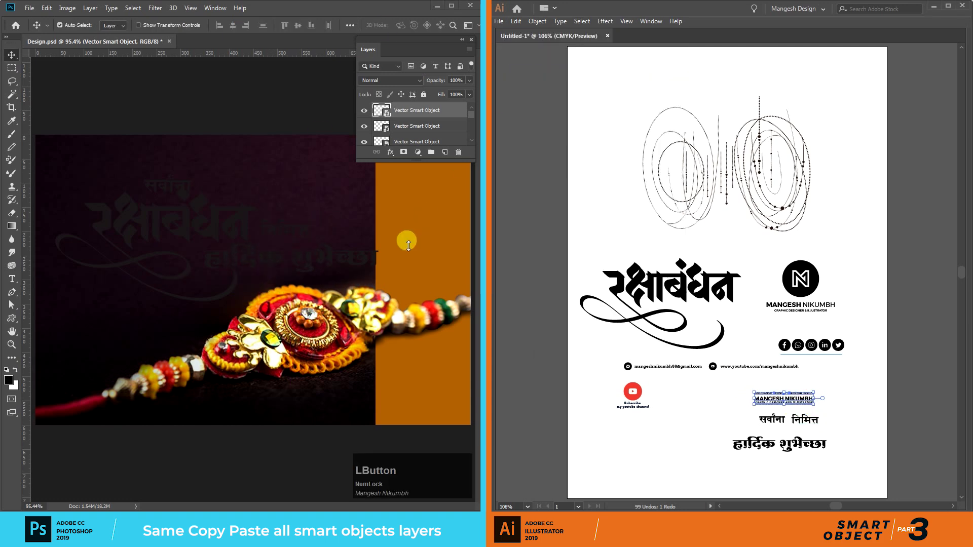
click(46, 8)
click(68, 98)
click(325, 263)
drag(327, 264, 441, 389)
drag(372, 374, 416, 384)
drag(439, 390, 460, 379)
key(Return)
Step: Copy the row of social media icons from Illustrator and paste it into Photoshop as a Smart Object, scaled down above the designer's name block
click(811, 345)
click(516, 22)
click(512, 68)
click(47, 8)
click(70, 101)
click(327, 261)
drag(379, 348, 413, 361)
click(389, 27)
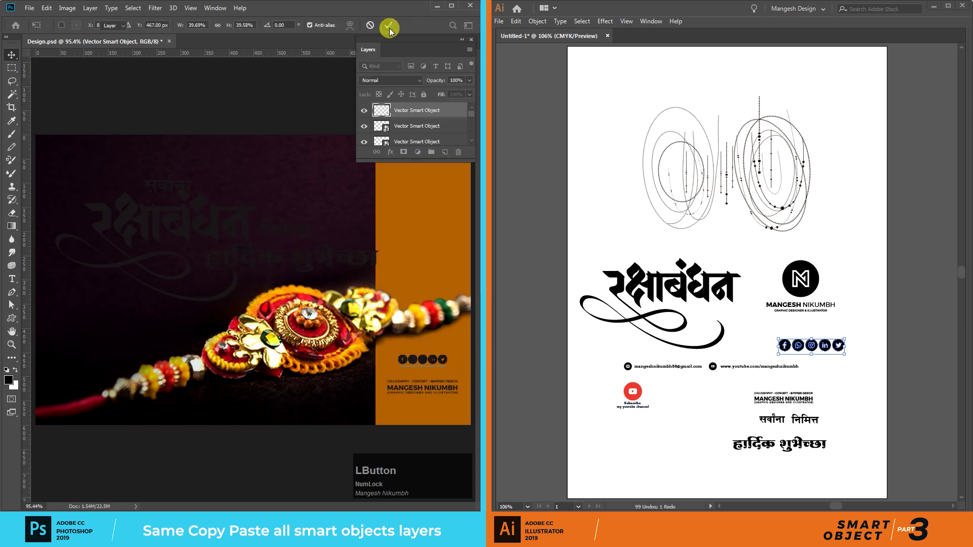
Step: Copy the round designer logo from Illustrator, paste it into Photoshop as a Smart Object and place it in the upper orange strip
click(773, 260)
click(499, 22)
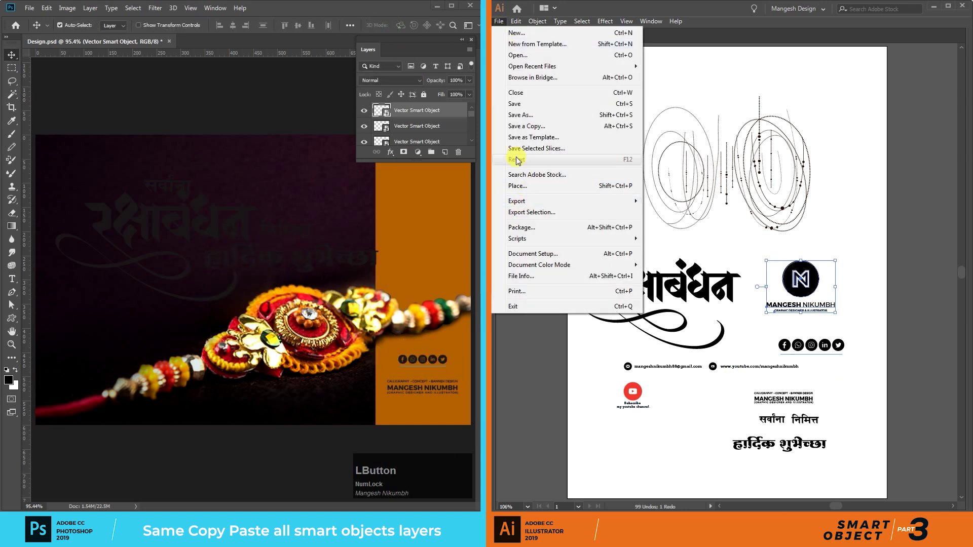
click(527, 70)
click(47, 8)
click(76, 131)
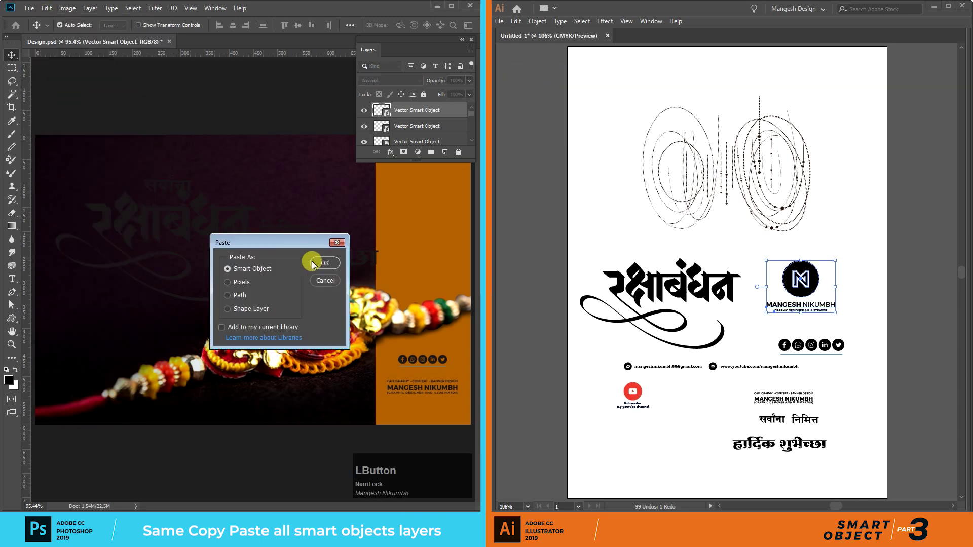
click(321, 257)
drag(309, 221, 446, 212)
key(Return)
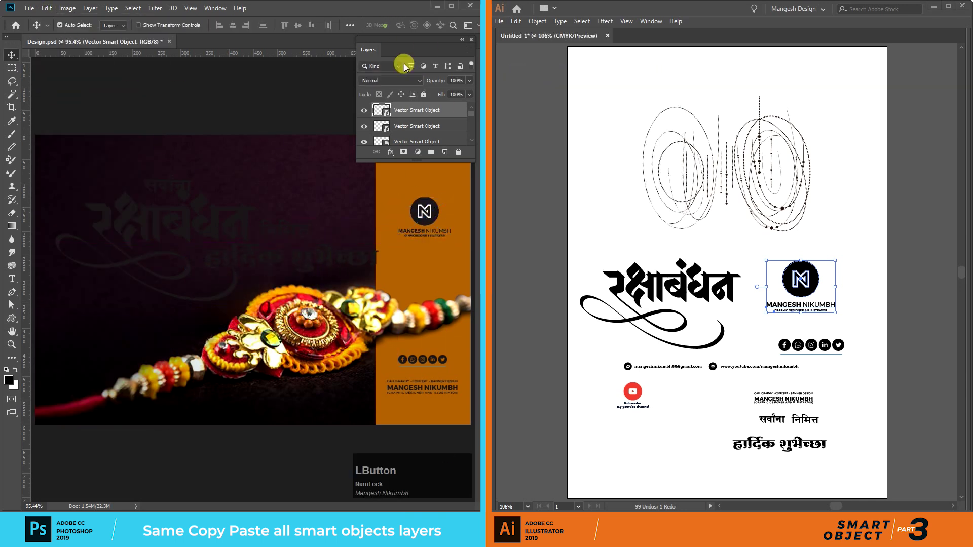
Step: Copy the YouTube subscribe badge from Illustrator, paste it into Photoshop as a Smart Object and place it at the canvas's lower left
click(644, 406)
click(516, 22)
click(527, 72)
click(46, 8)
click(72, 98)
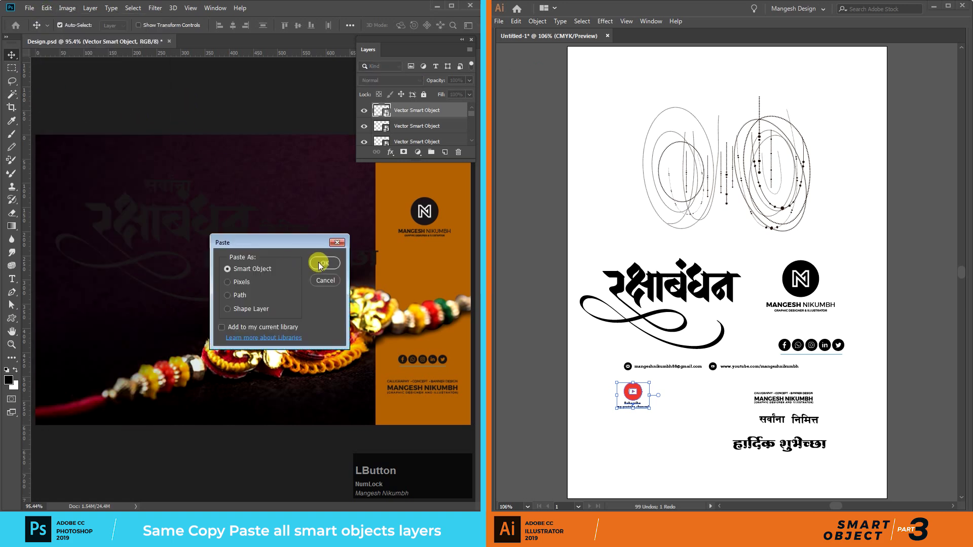
click(321, 256)
drag(264, 277, 99, 354)
key(Return)
Step: Copy the e-mail and YouTube contact line from Illustrator and paste it as a Smart Object centred along the bottom of Photoshop's canvas
drag(707, 375, 709, 374)
click(499, 21)
mouse_move(516, 21)
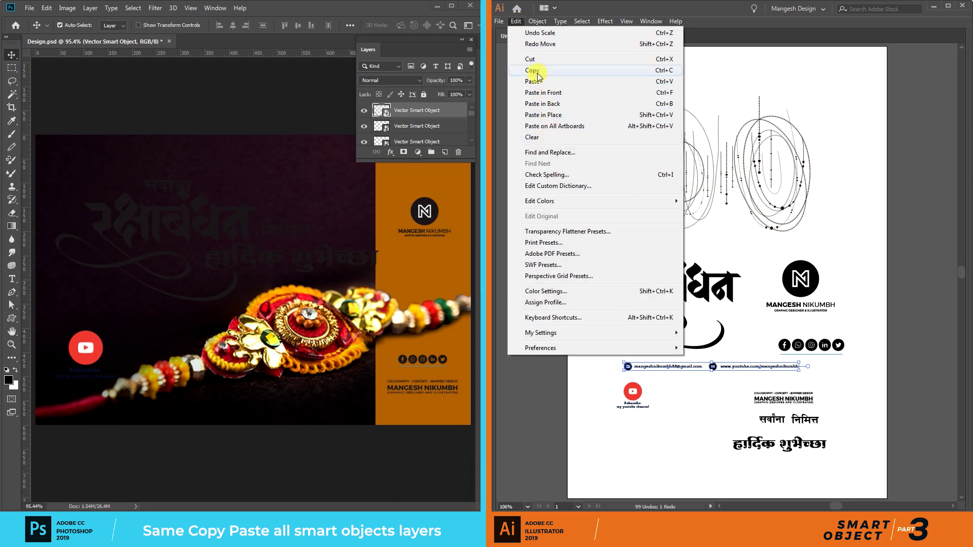
click(537, 77)
click(46, 8)
click(71, 97)
drag(311, 306, 329, 415)
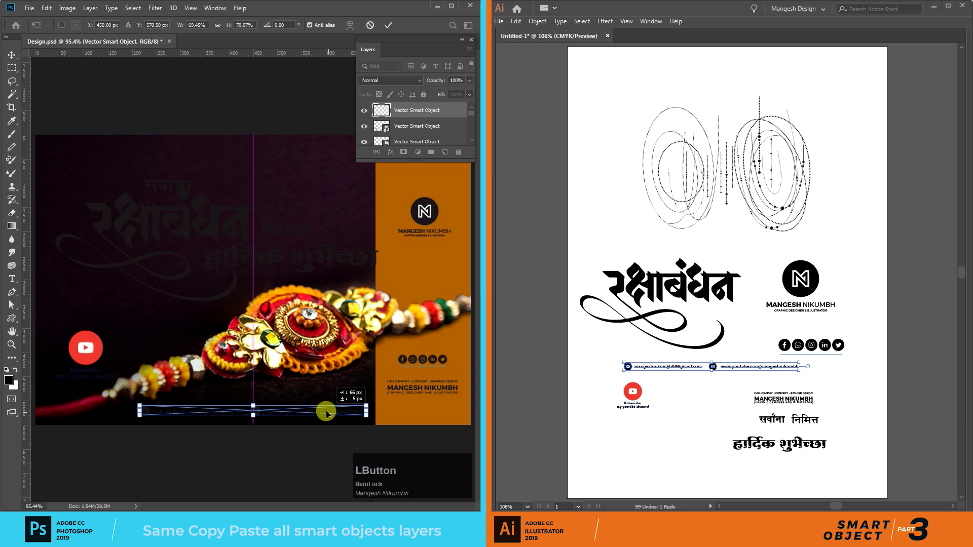
click(388, 25)
Step: Copy the circular and hanging bead ornaments from Illustrator and paste them into Photoshop as a Smart Object in the canvas centre
drag(819, 238, 591, 82)
click(516, 21)
click(532, 70)
click(46, 8)
click(131, 98)
click(322, 260)
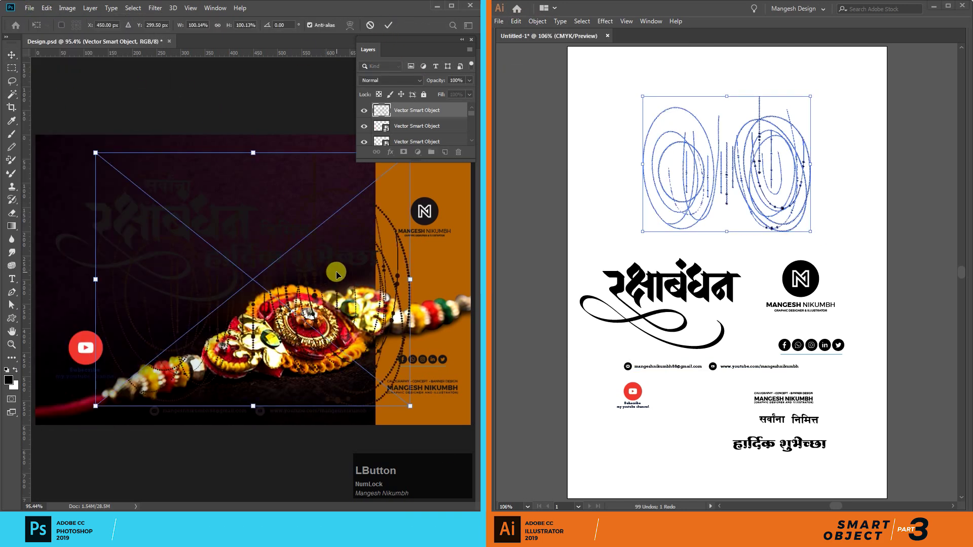
click(388, 24)
click(907, 304)
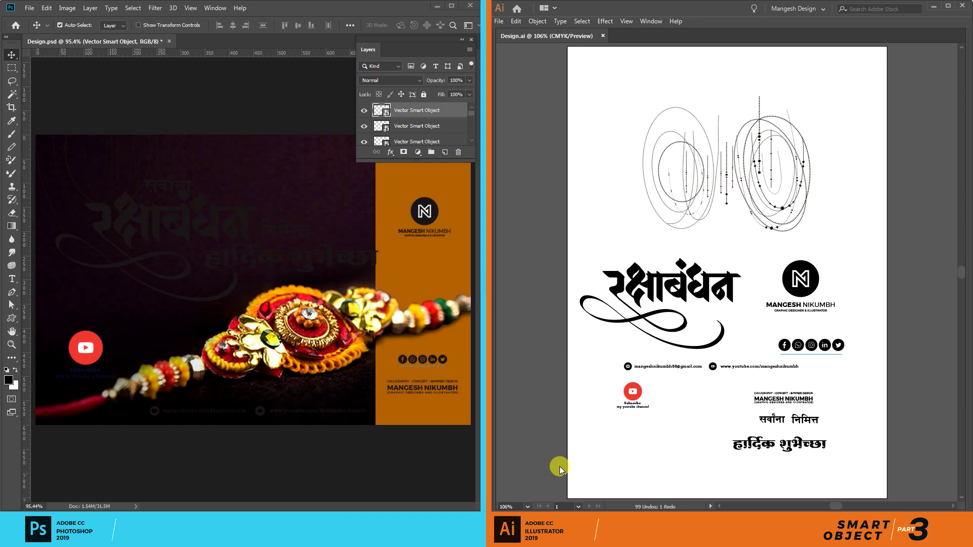
Step: Close Design.ai in Illustrator and extend Photoshop's Layers panel to show more of the layer stack
click(545, 251)
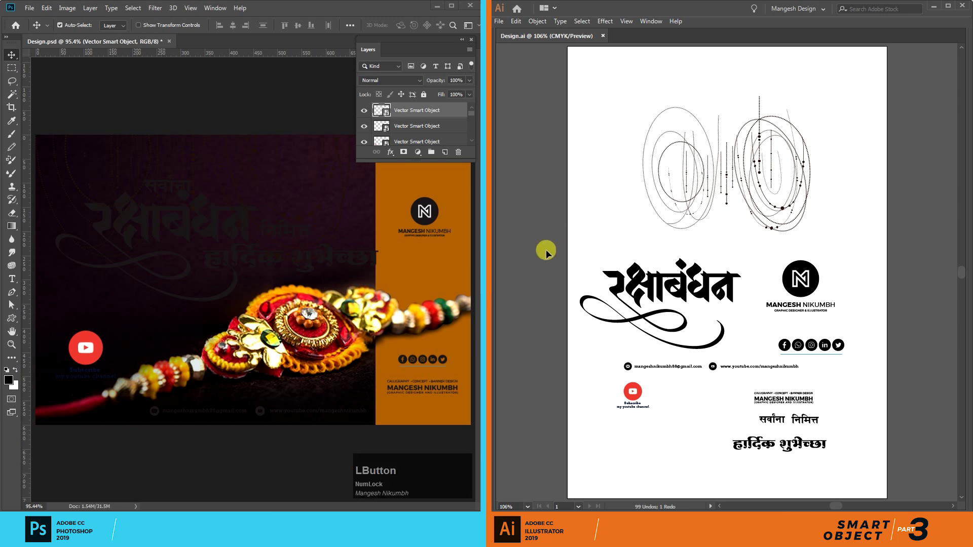
click(603, 36)
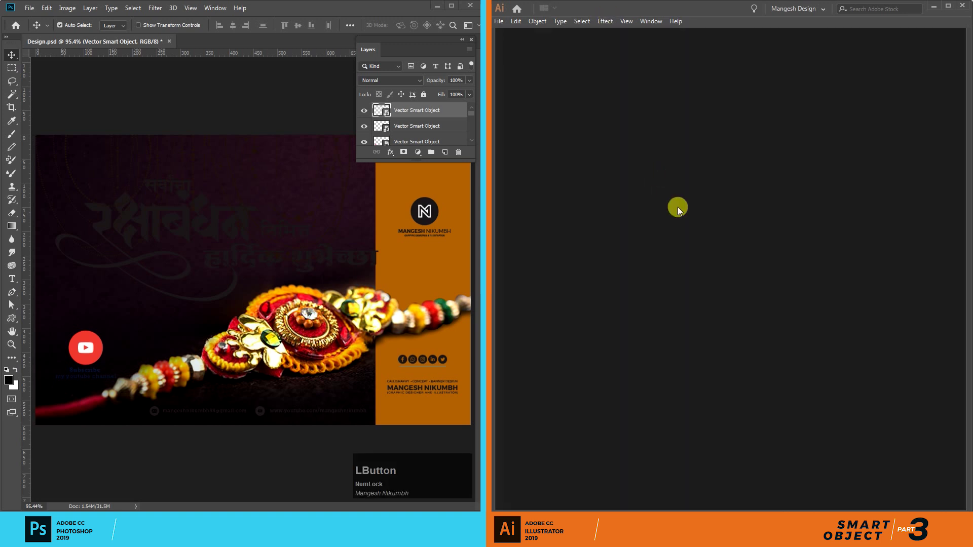
drag(414, 161, 408, 332)
click(211, 213)
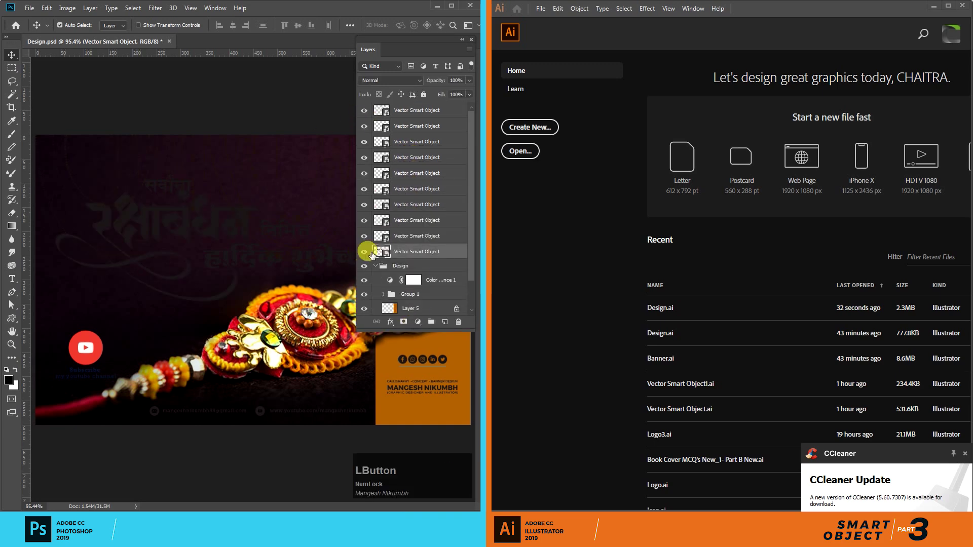
Step: Set the layer thumbnails to the medium size and lengthen the Layers panel to fit them
click(469, 50)
click(523, 375)
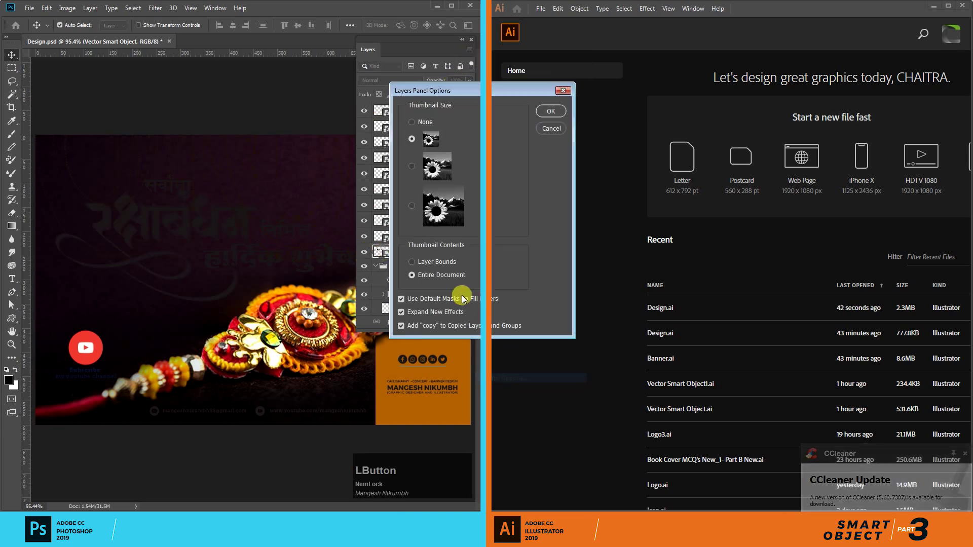
click(438, 173)
click(550, 111)
drag(428, 324, 381, 211)
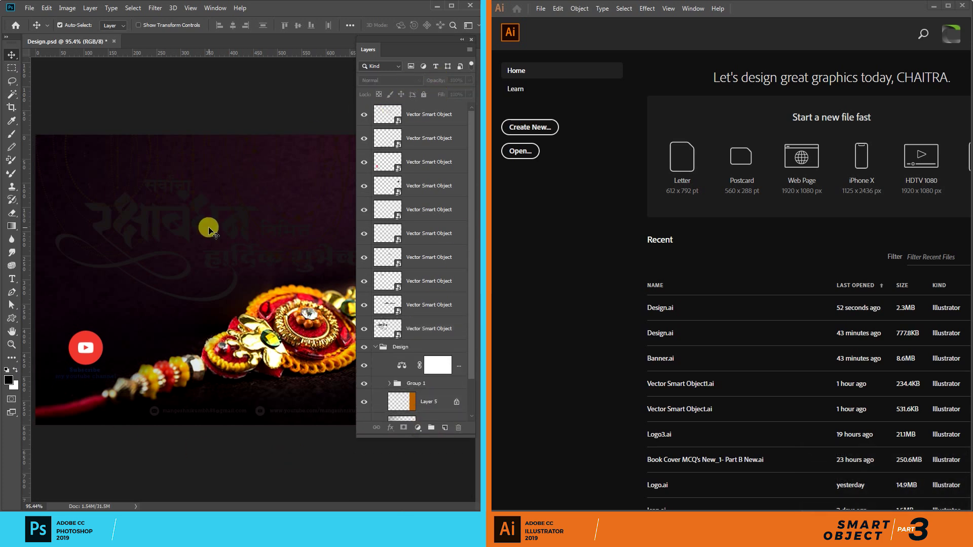
Step: Open the रक्षाबंधन calligraphy Smart Object in Illustrator, select the artwork and collapse the open floating panels
click(394, 332)
double_click(398, 333)
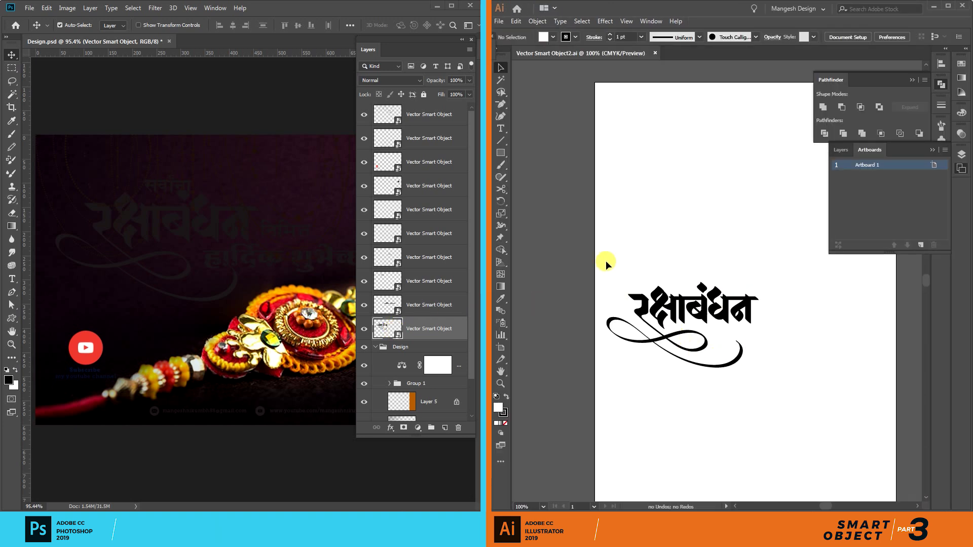
drag(606, 261, 775, 373)
click(963, 171)
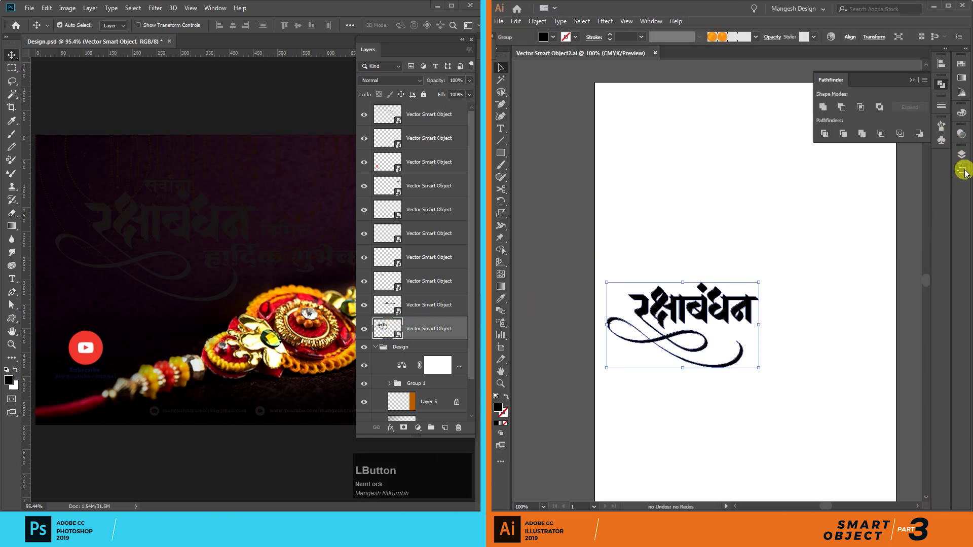
click(937, 85)
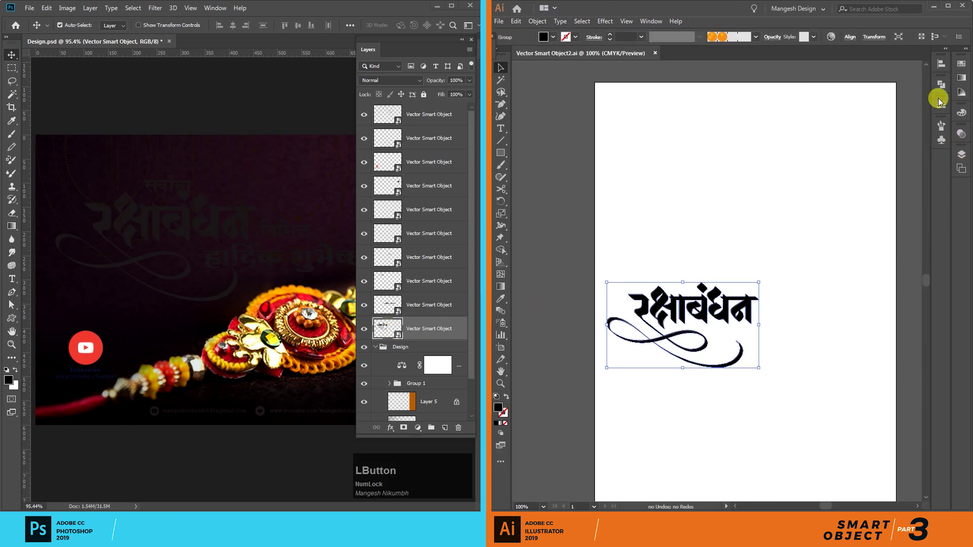
Step: Fill the रक्षाबंधन calligraphy with white FFFFFF, then save and close the Smart Object file
double_click(501, 410)
drag(724, 150, 845, 95)
drag(753, 146, 708, 122)
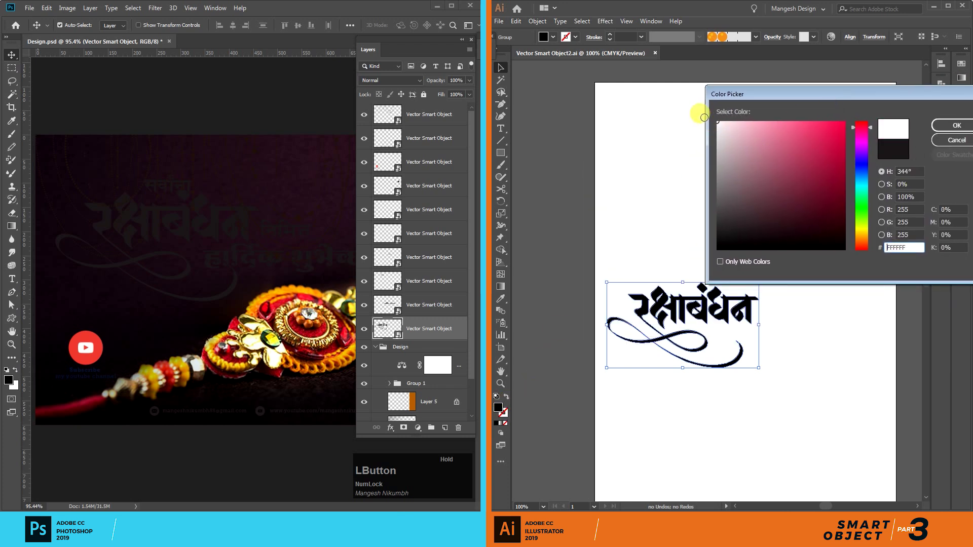
click(957, 125)
click(694, 261)
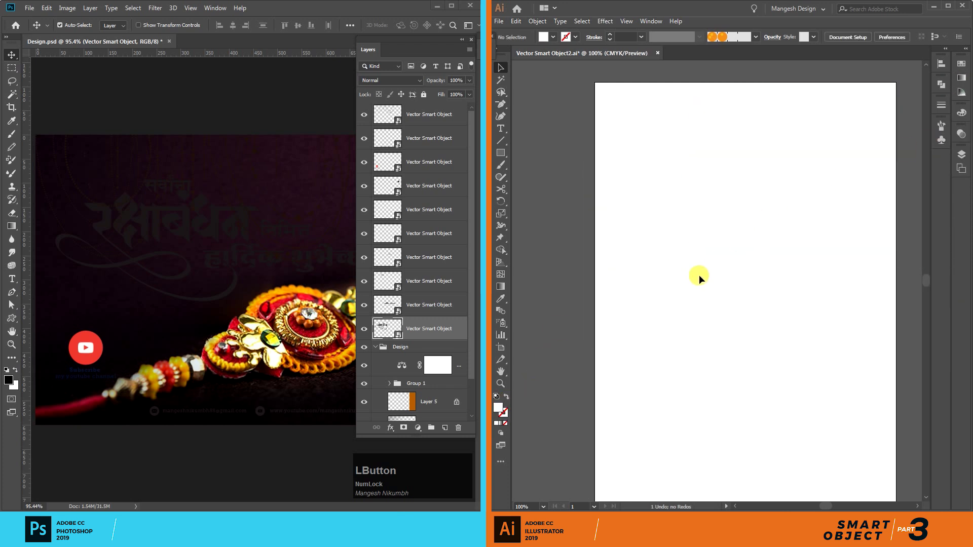
click(659, 53)
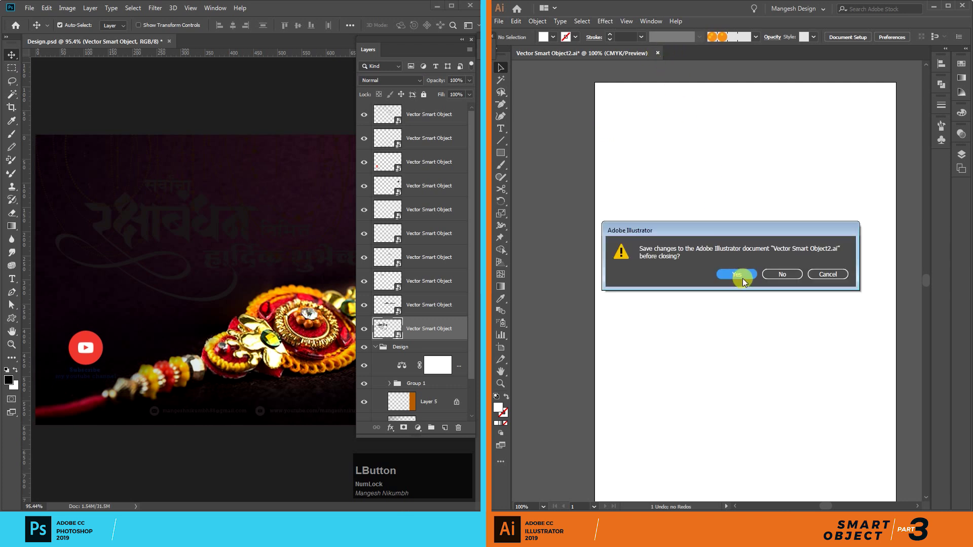
click(680, 272)
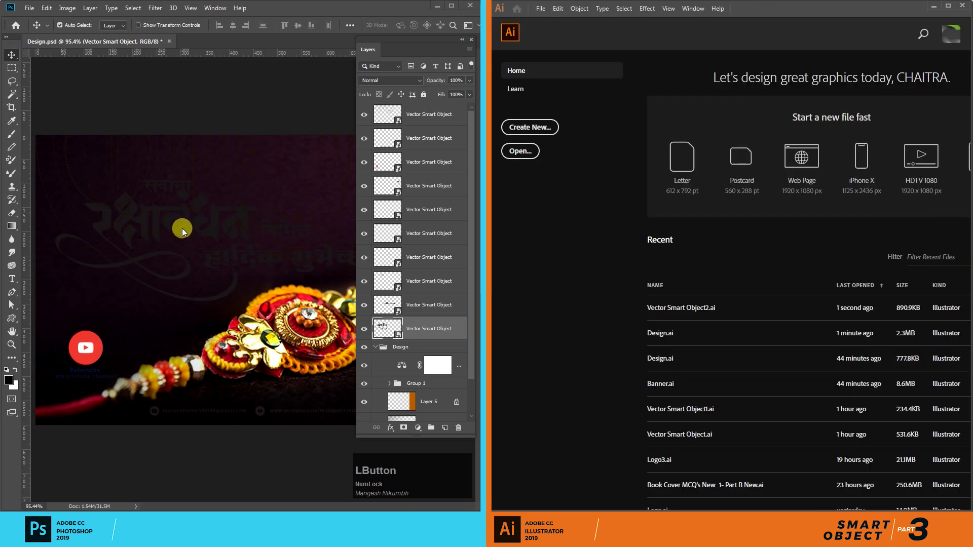
Step: In Photoshop, bring the white रक्षाबंधन calligraphy layer to the top of the layer stack
click(432, 332)
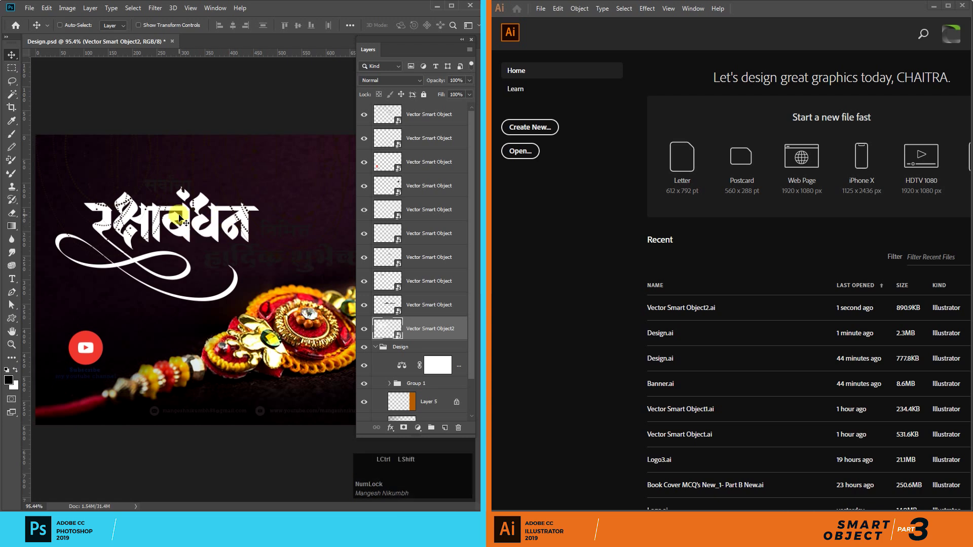
key(ctrl+shift+bracketright)
click(216, 271)
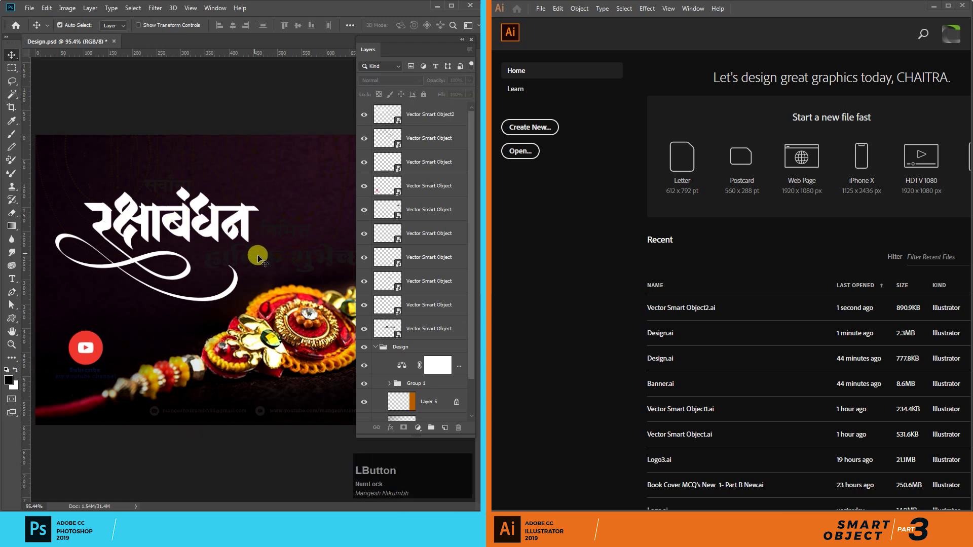
Step: Open the हार्दिक शुभेच्छा Smart Object in Illustrator, fill the text with orange FFAA22 and copy that colour code
click(272, 261)
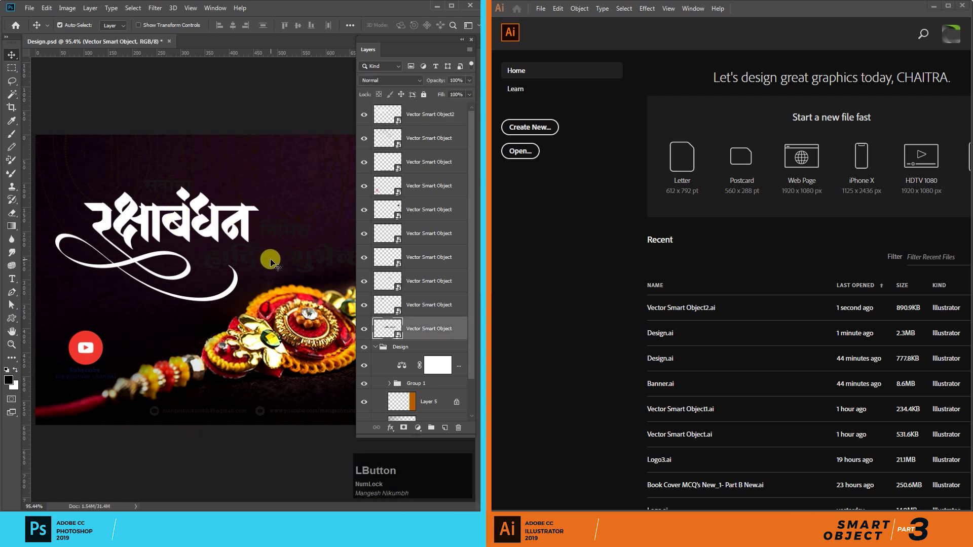
double_click(391, 334)
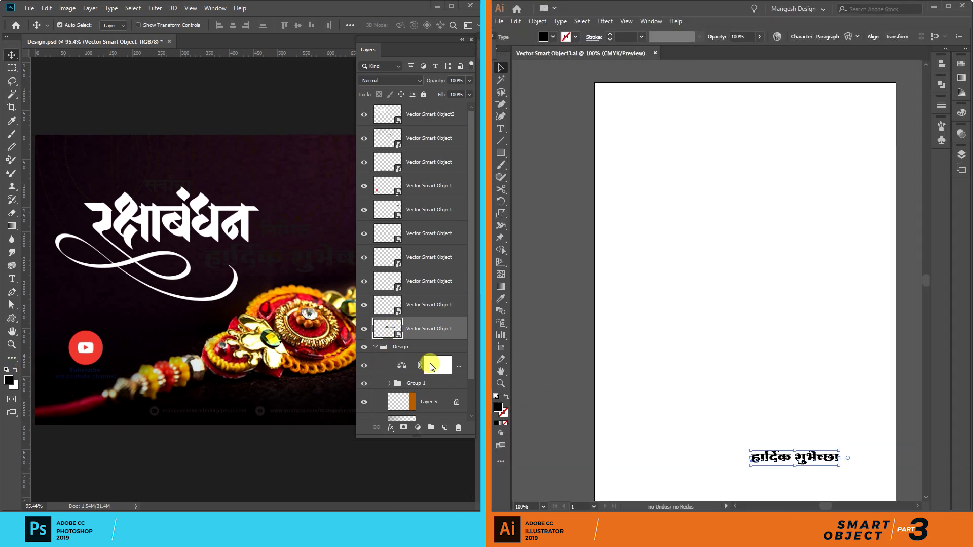
double_click(500, 407)
drag(863, 234, 862, 238)
drag(825, 96, 824, 96)
drag(907, 102, 797, 117)
drag(691, 147, 718, 137)
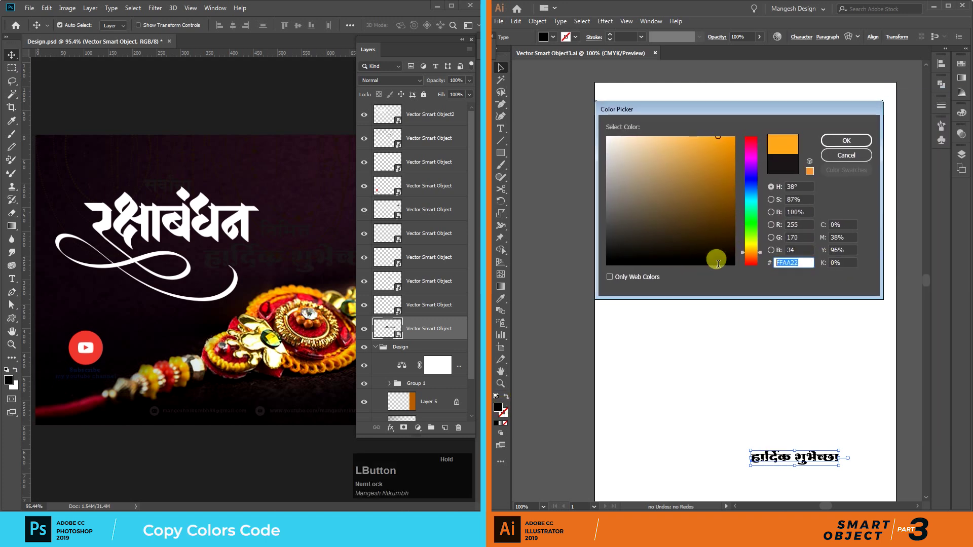
click(846, 141)
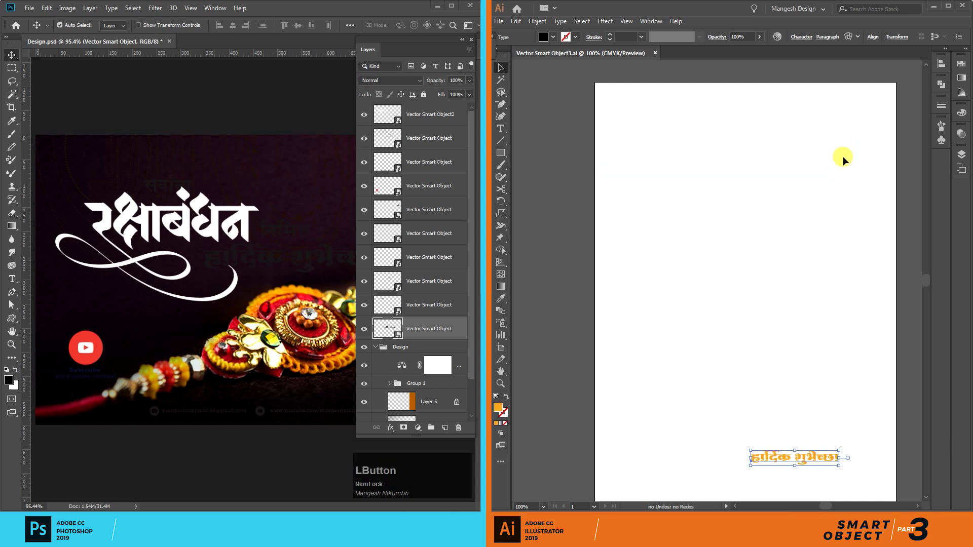
Step: Save and close the हार्दिक शुभेच्छा Smart Object and bring its layer to the top of Photoshop's layer stack
click(763, 421)
click(658, 54)
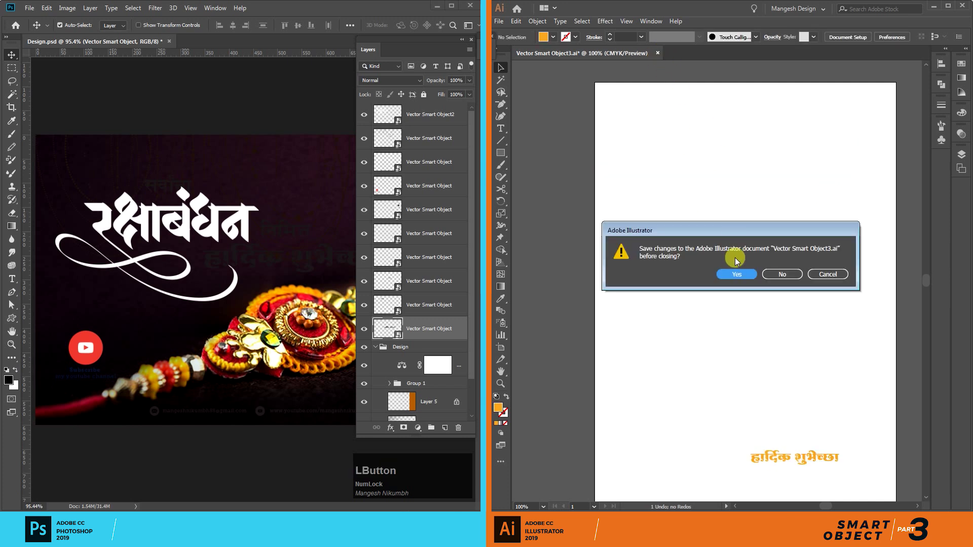
click(737, 274)
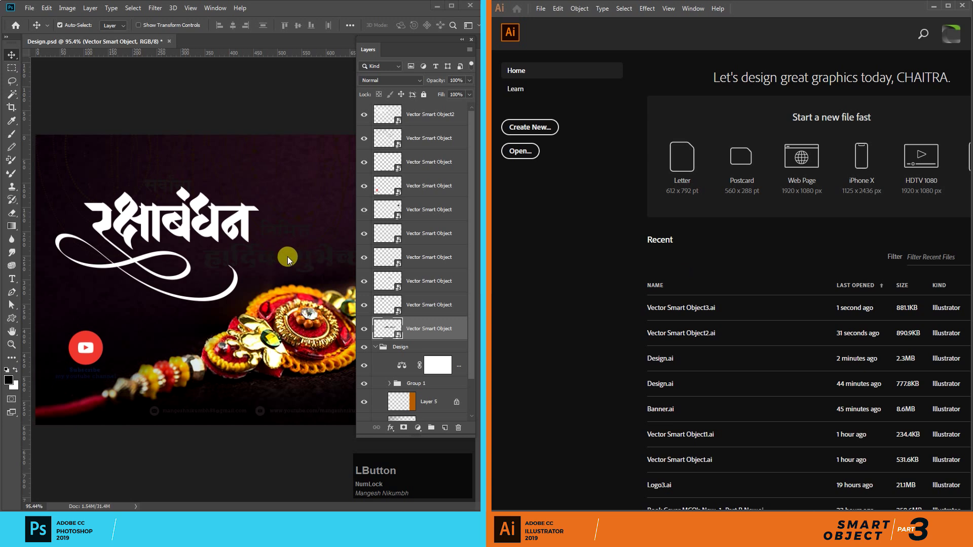
click(241, 308)
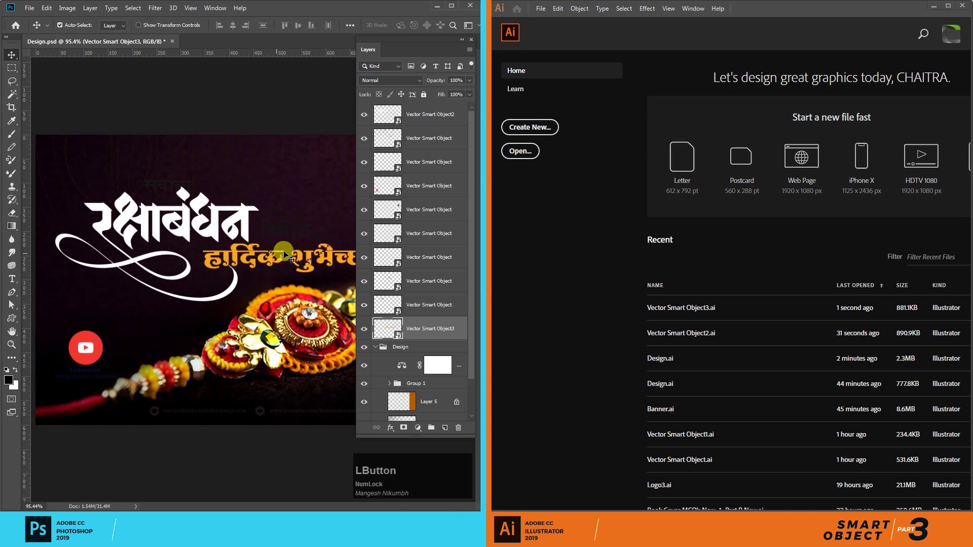
click(307, 268)
click(310, 262)
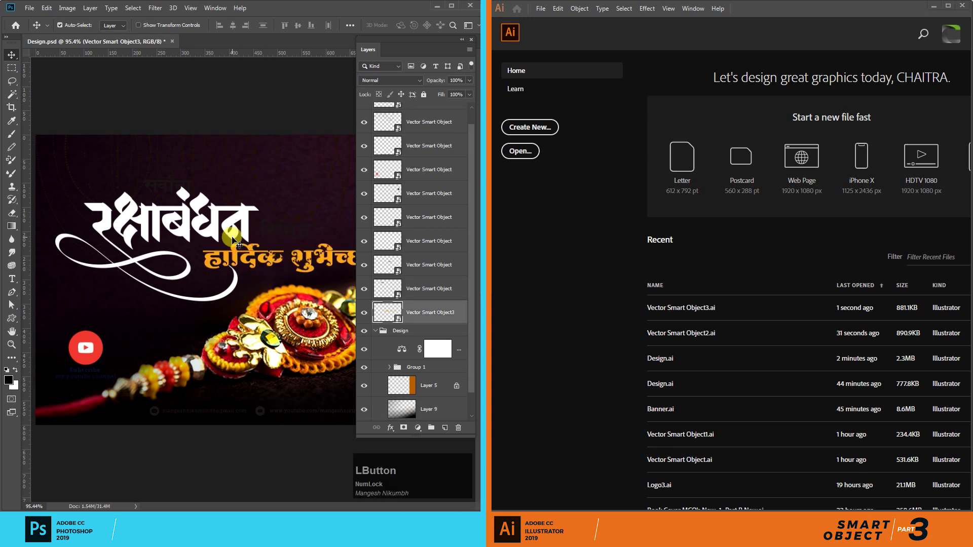
key(ctrl+shift+bracketright)
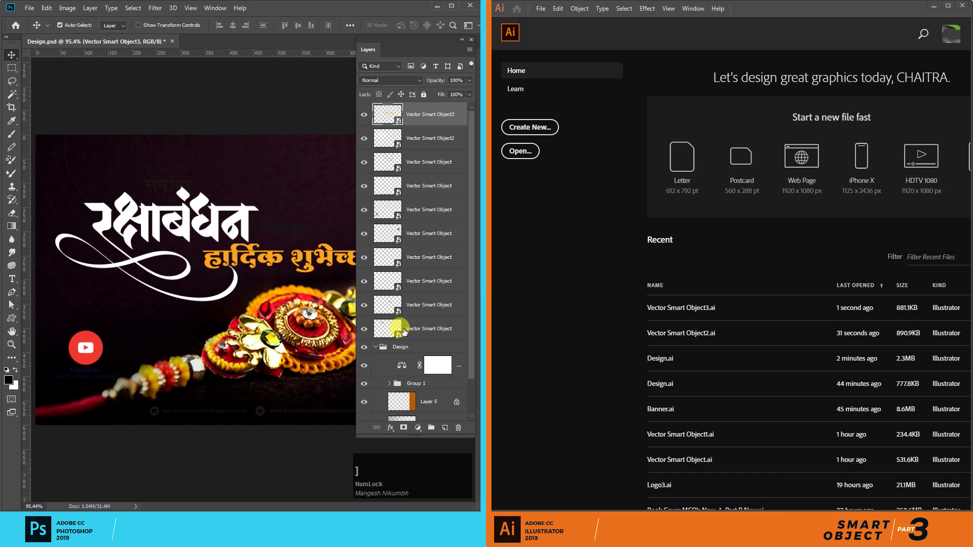
Step: Open the निमित्त Smart Object from Photoshop in Illustrator and fill its text with orange FFAA22
click(287, 233)
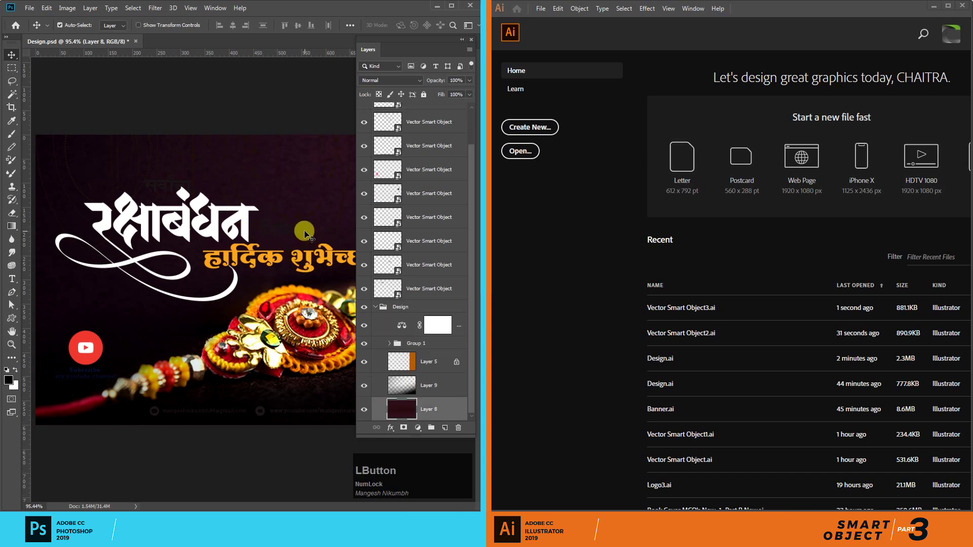
click(304, 235)
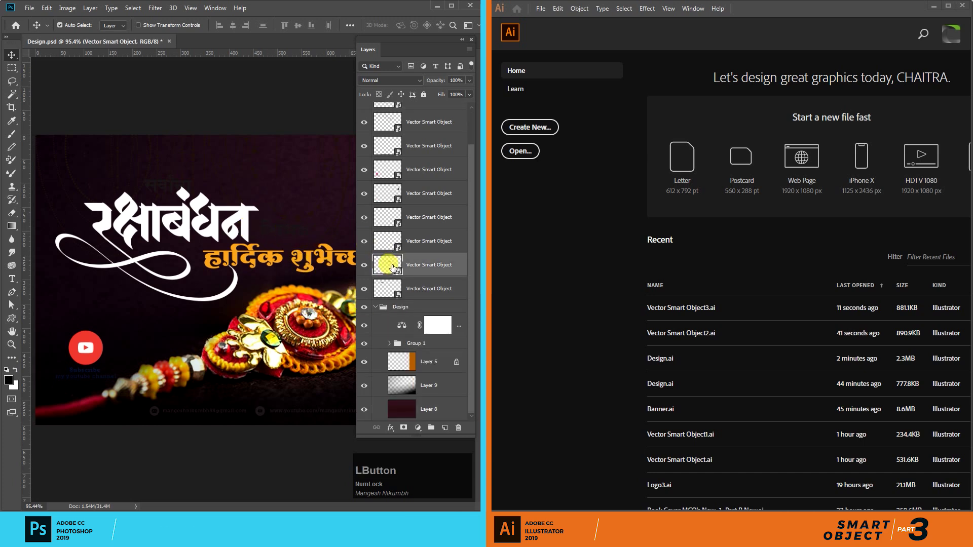
double_click(394, 268)
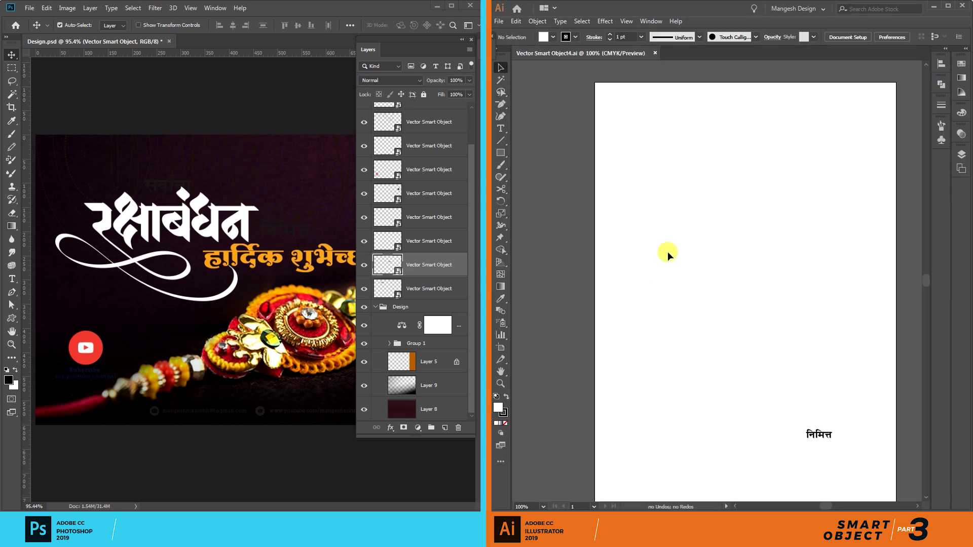
drag(750, 380, 871, 469)
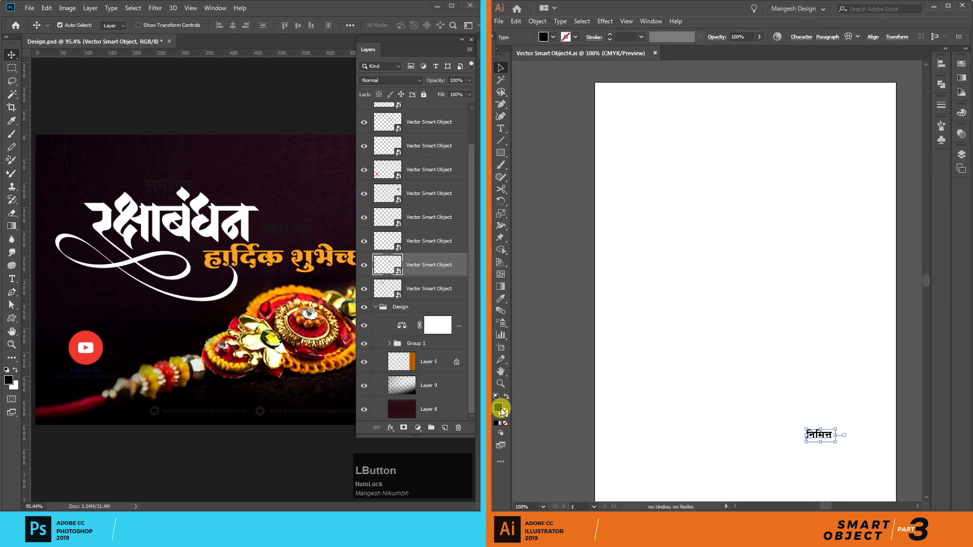
double_click(498, 407)
text(F7A21B)
click(846, 141)
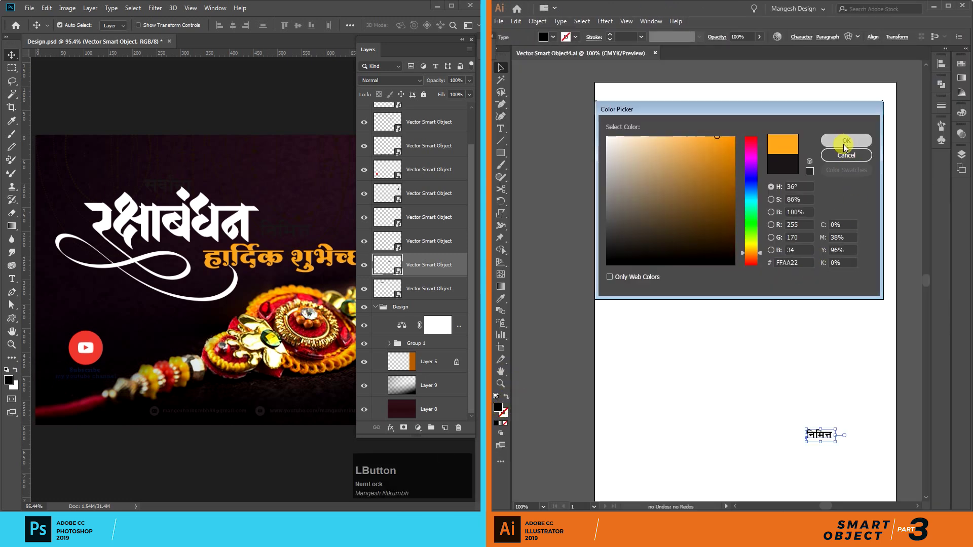
Step: Save and close the recoloured निमित्त Smart Object and return to the Photoshop banner
click(820, 392)
click(657, 53)
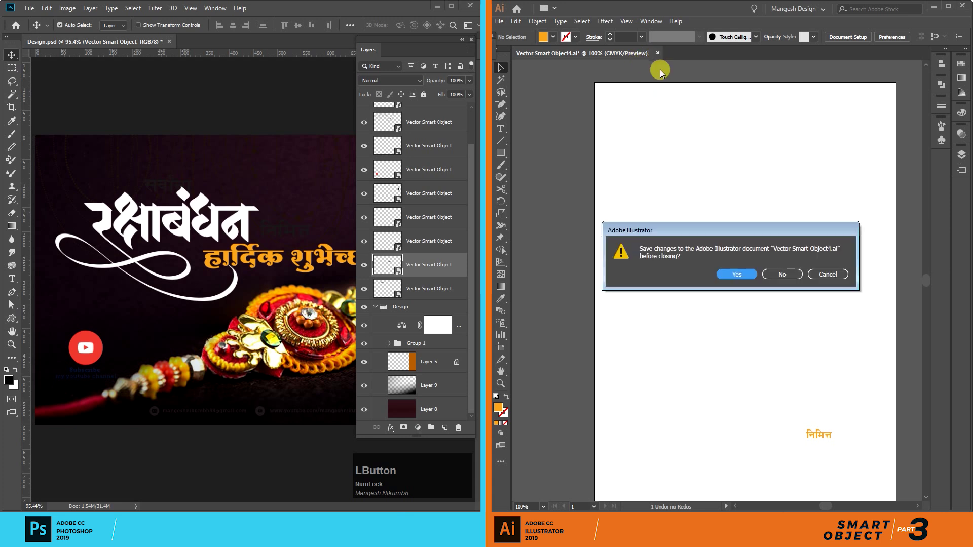
click(725, 274)
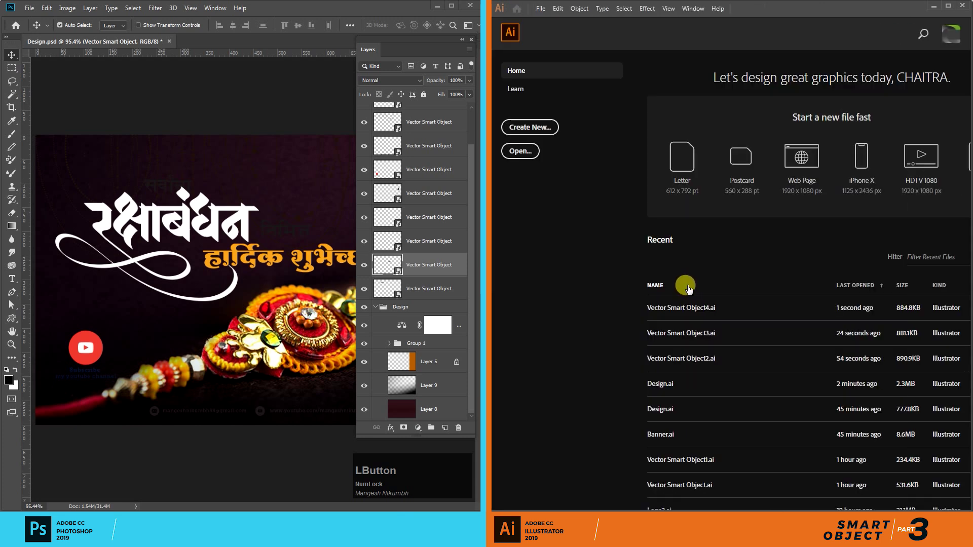
click(298, 207)
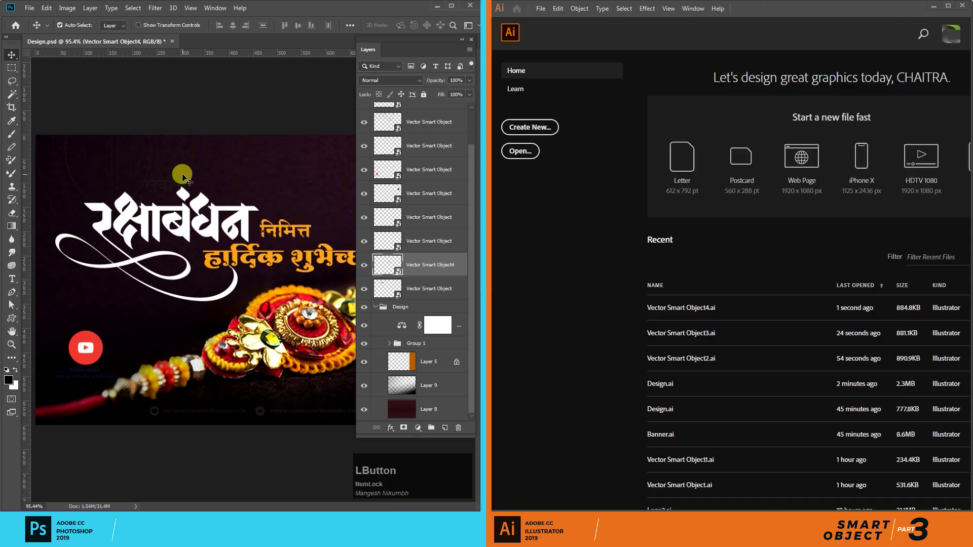
Step: Open the bead ornaments Smart Object in Illustrator, fill all the ornaments with FFAA22, then save and close it
click(446, 124)
click(497, 152)
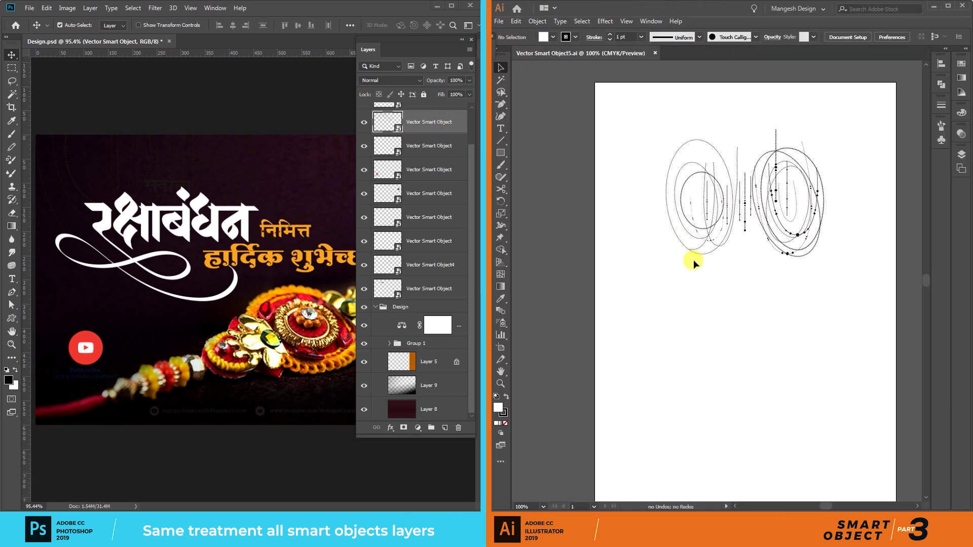
drag(818, 285, 659, 203)
double_click(498, 408)
text(FFAA22)
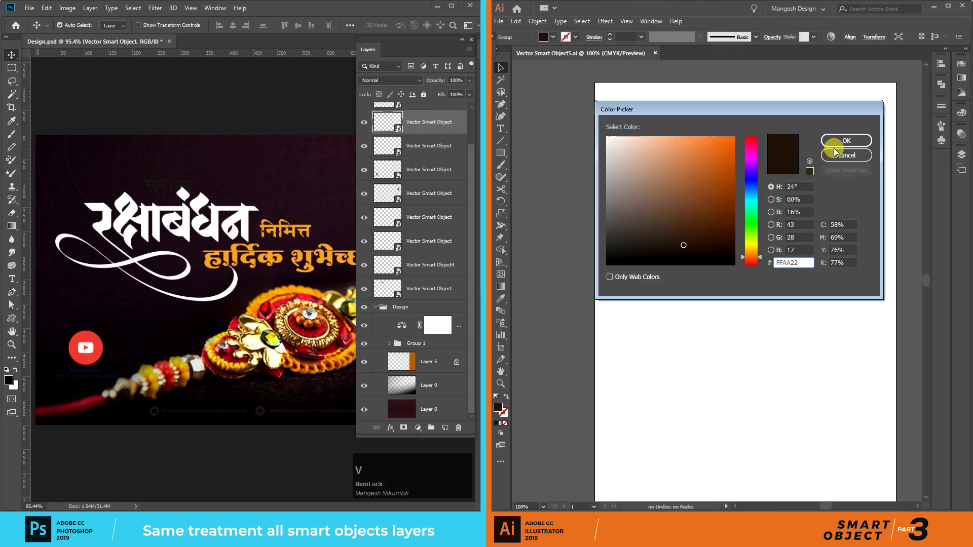
click(841, 143)
click(654, 52)
click(739, 275)
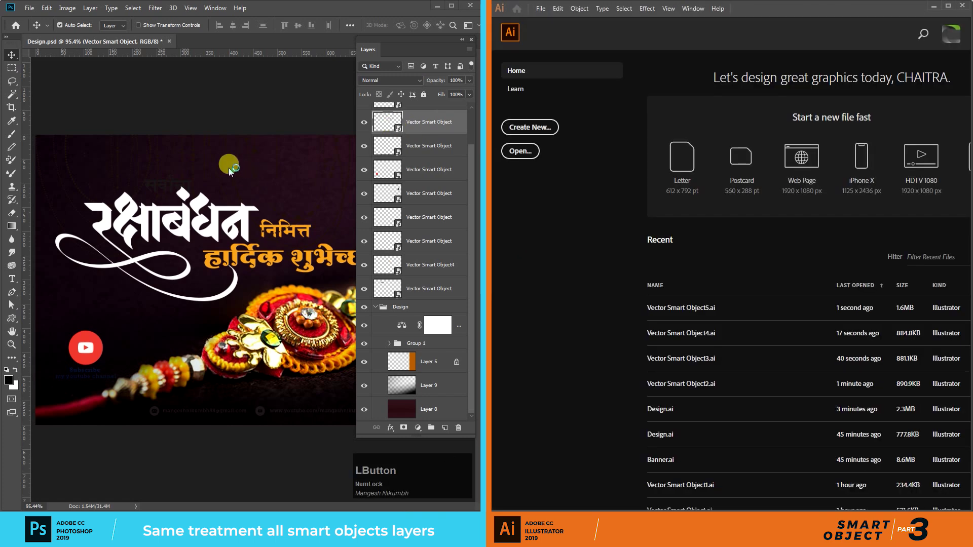
Step: Open the सर्वांना Smart Object in Illustrator, fill its text with orange, then save and close it
click(388, 289)
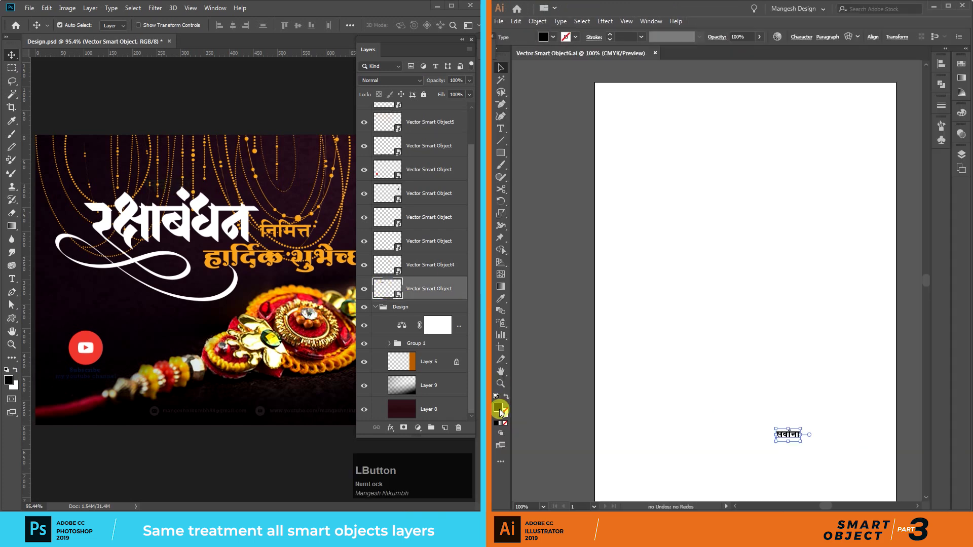
double_click(500, 411)
key(Return)
click(655, 53)
click(730, 274)
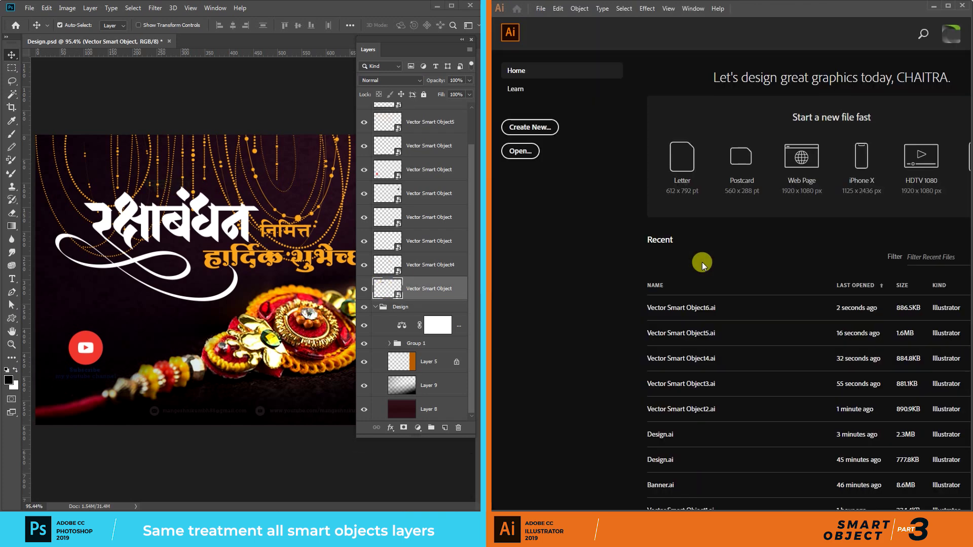
Step: Return to Photoshop, enlarge the Layers panel to show the full layer stack, and fit the banner on screen
click(220, 432)
key(ctrl+1)
drag(426, 41, 476, 48)
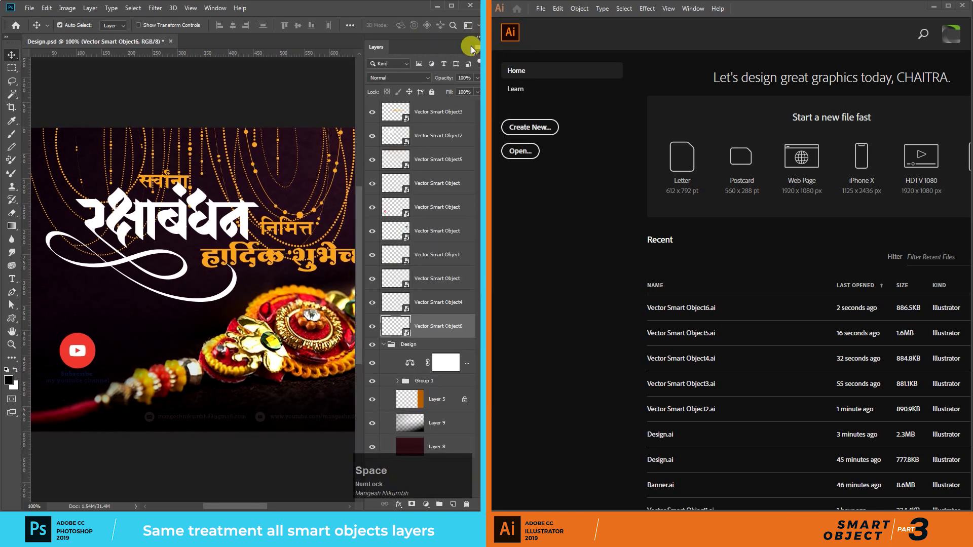
click(157, 441)
key(ctrl+0)
Step: Open the social media icons Smart Object in Illustrator and set the fill colour to 1E1B1C
click(401, 259)
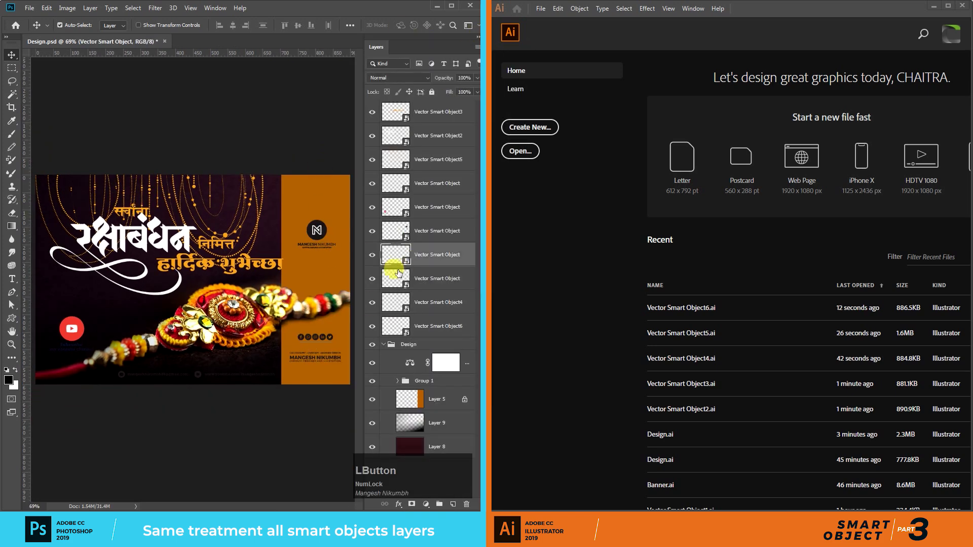
double_click(408, 264)
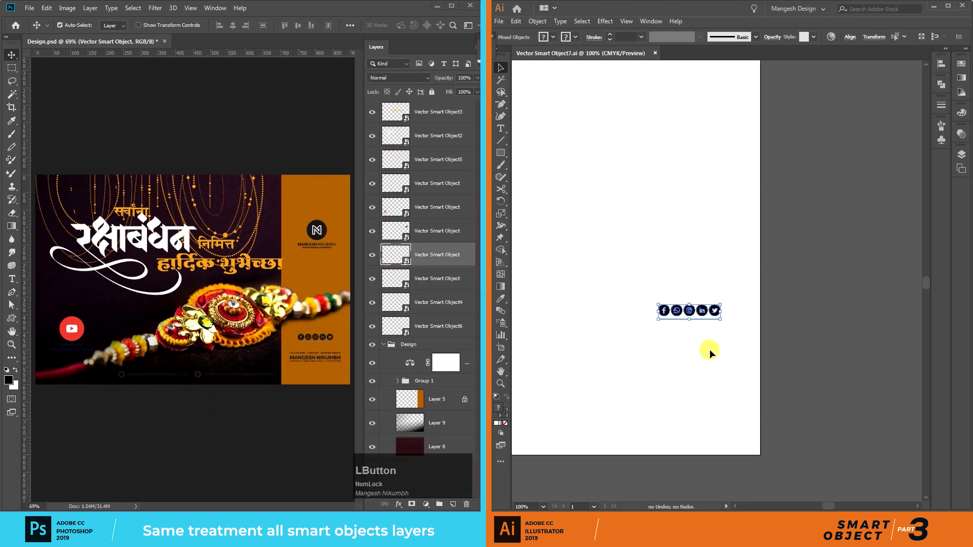
key(ctrl+plus)
click(694, 369)
double_click(499, 408)
text(1E1B1C)
key(Return)
Step: Fill the social media icons with white, then save and close their Smart Object
double_click(499, 408)
click(671, 198)
click(842, 143)
click(589, 395)
double_click(503, 412)
click(631, 163)
click(846, 140)
click(658, 53)
click(735, 277)
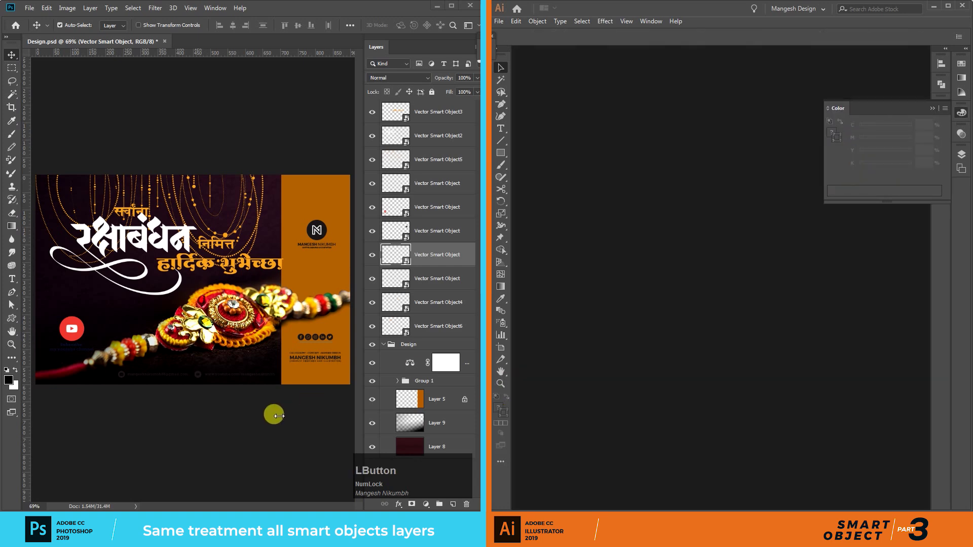
Step: Open the designer credit Smart Object in Illustrator and fill all its text with orange (M 38.27, Y 95.71)
click(315, 361)
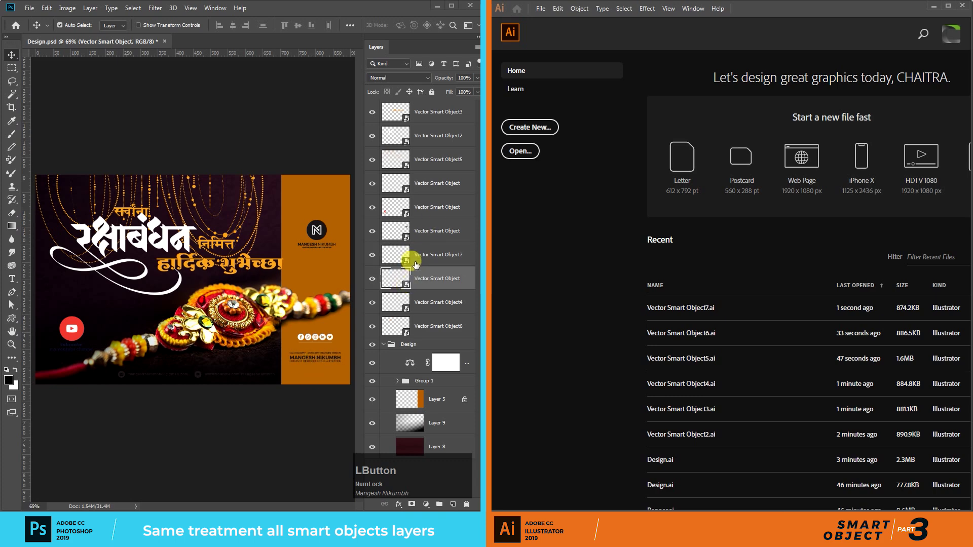
double_click(403, 278)
drag(734, 363, 830, 434)
click(499, 22)
click(514, 413)
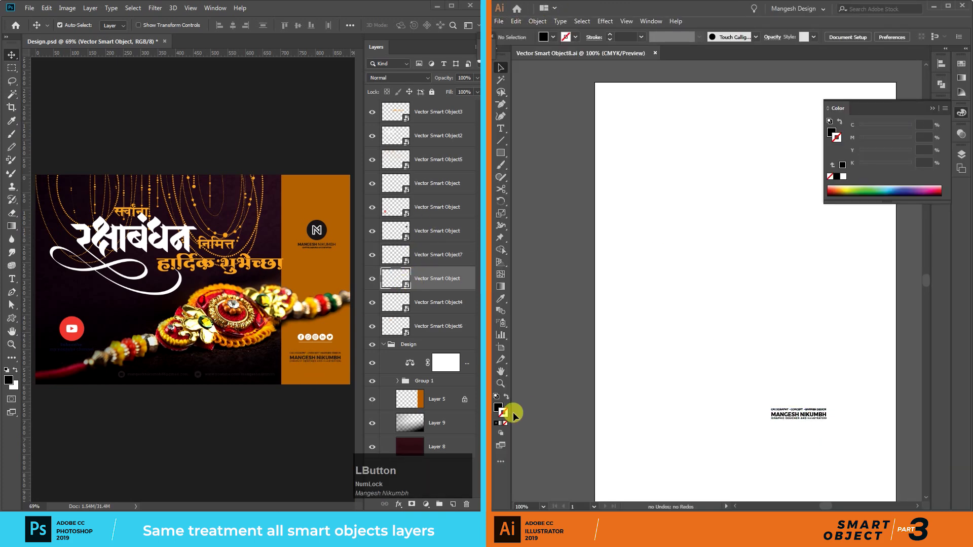
key(ctrl+a)
double_click(498, 408)
click(858, 137)
click(745, 379)
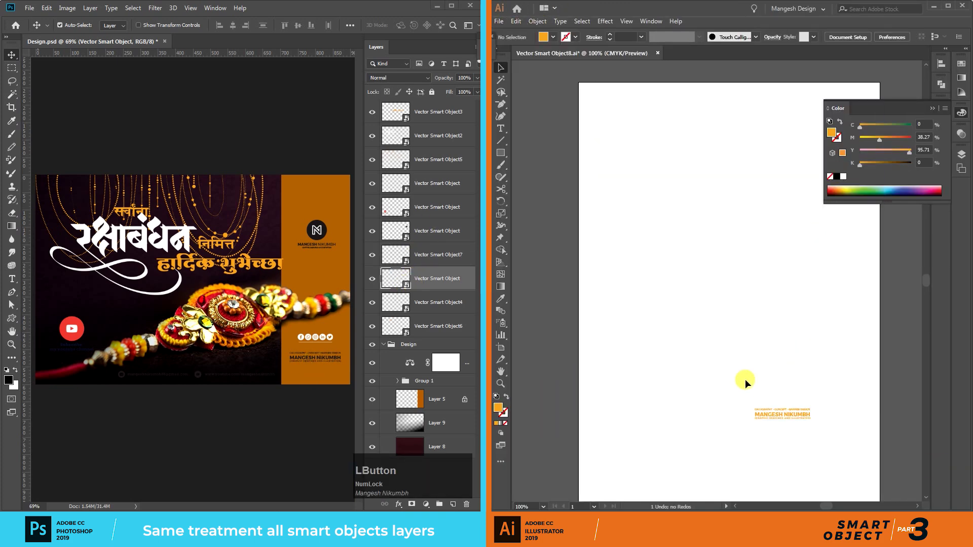
Step: Refill the designer credit text with white, then save and close its Smart Object
key(ctrl+a)
double_click(498, 408)
drag(621, 157, 586, 127)
click(841, 141)
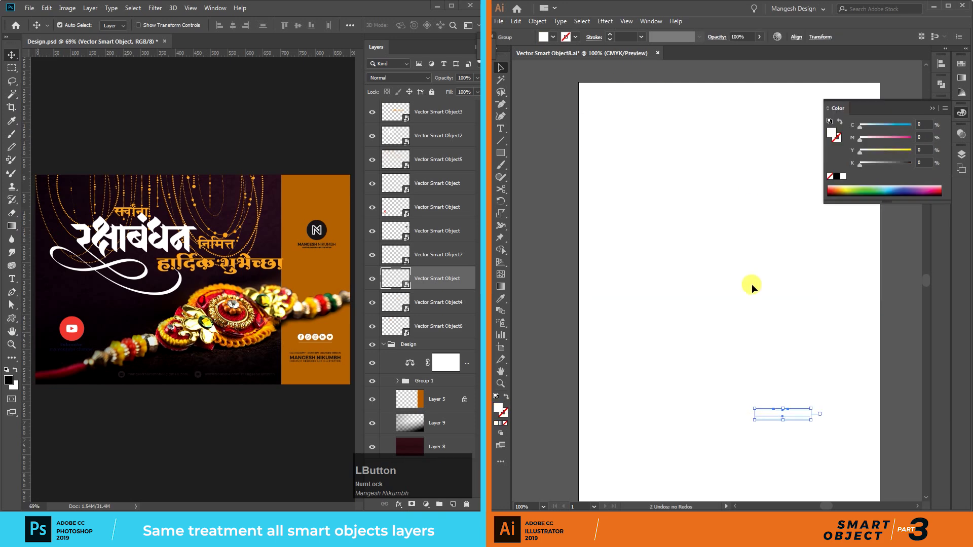
click(751, 286)
click(657, 53)
click(737, 274)
Step: Collapse and lock the Design group in Photoshop
click(252, 386)
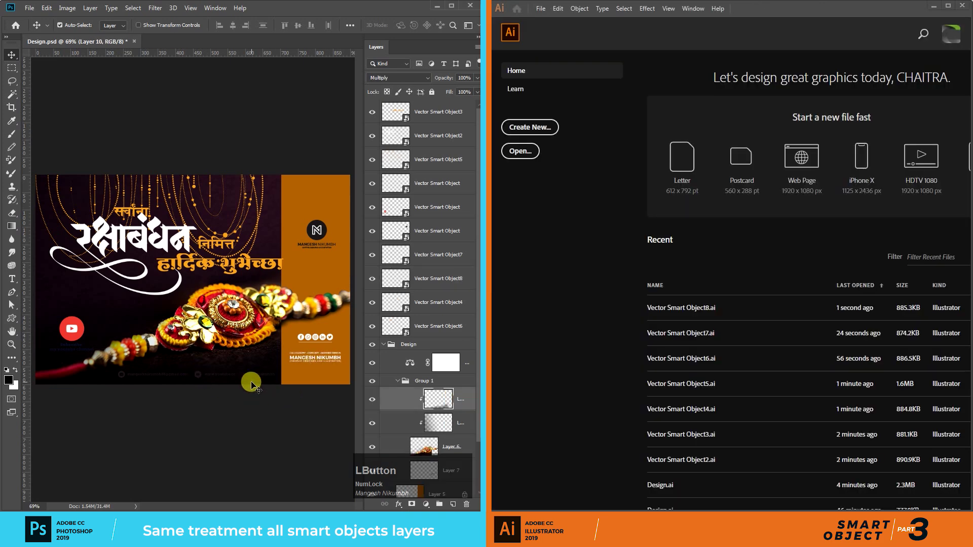
click(384, 344)
click(196, 374)
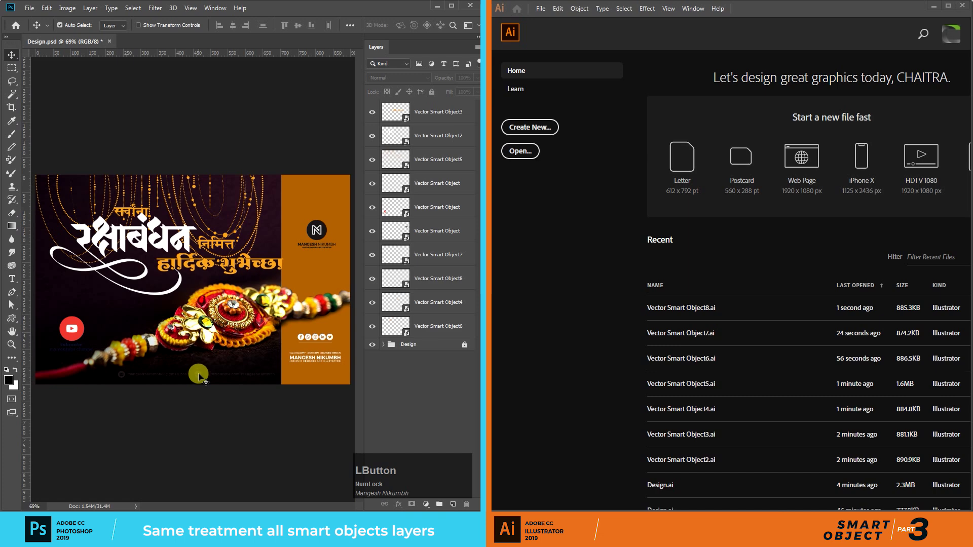
Step: Open the e-mail and YouTube address Smart Object in Illustrator, fill its contents with white, then save and close it
click(405, 184)
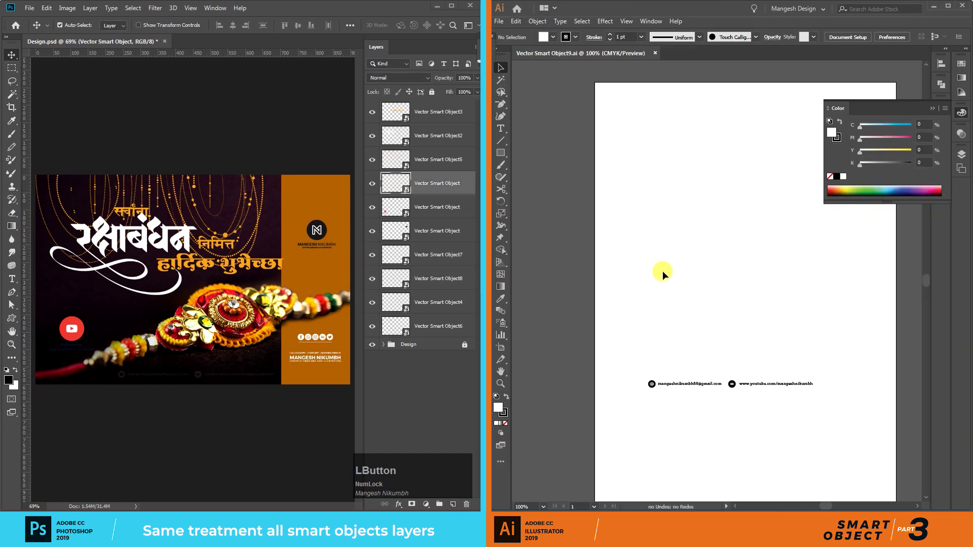
drag(616, 336, 887, 435)
click(841, 178)
drag(654, 66, 810, 423)
click(658, 53)
key(Return)
click(217, 381)
Step: Open the logo Smart Object in Illustrator and move the logo off the white artboard onto the grey pasteboard
click(324, 236)
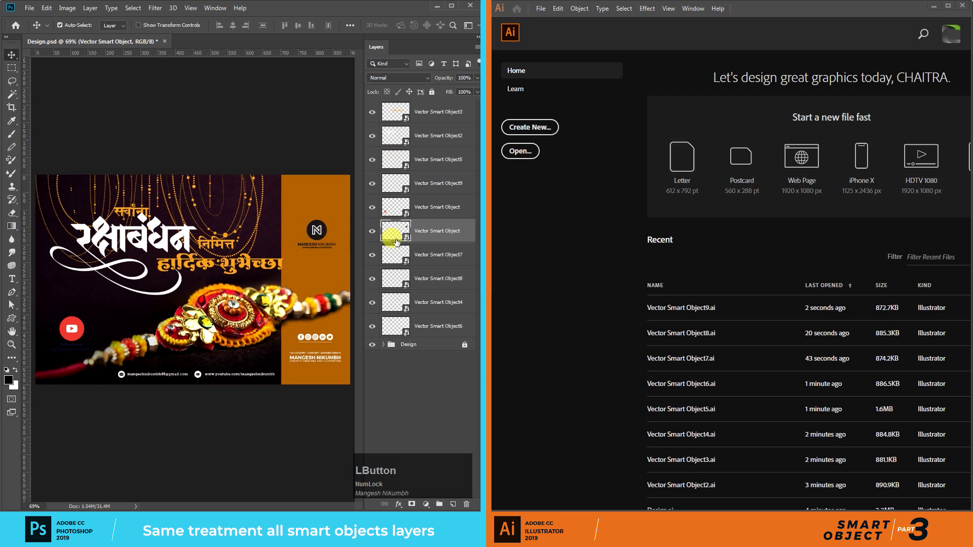
double_click(395, 234)
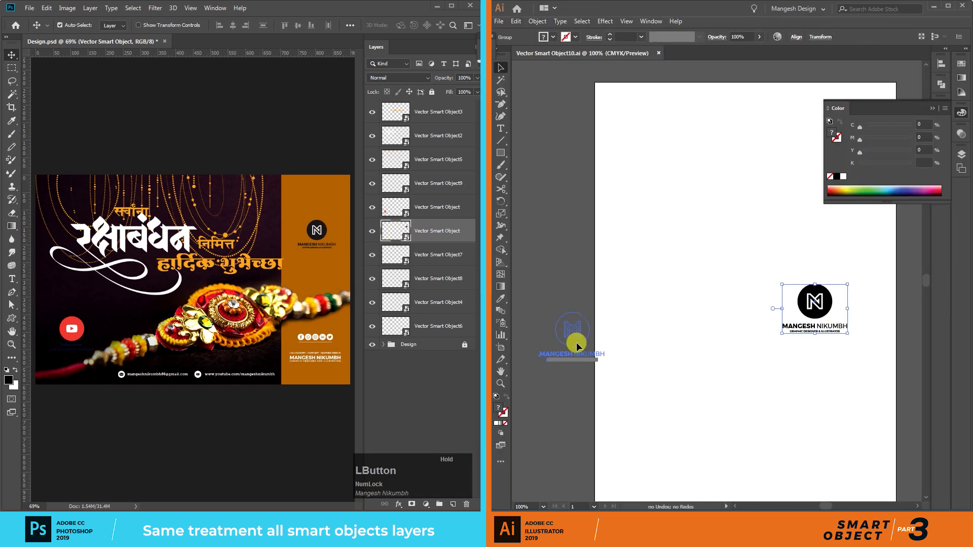
drag(629, 340, 539, 342)
click(618, 358)
drag(618, 358, 719, 330)
key(ctrl+plus)
key(ctrl+plus)
key(ctrl+plus)
drag(586, 355, 754, 316)
Step: Ungroup the logo artwork so its circle and monogram can be edited separately
click(717, 289)
key(ctrl+shift+g)
click(783, 318)
click(638, 267)
right_click(664, 287)
click(691, 372)
Step: Divide the logo's circle and monogram with Pathfinder and delete the white monogram shape, leaving it cut out
drag(771, 328, 607, 189)
click(944, 91)
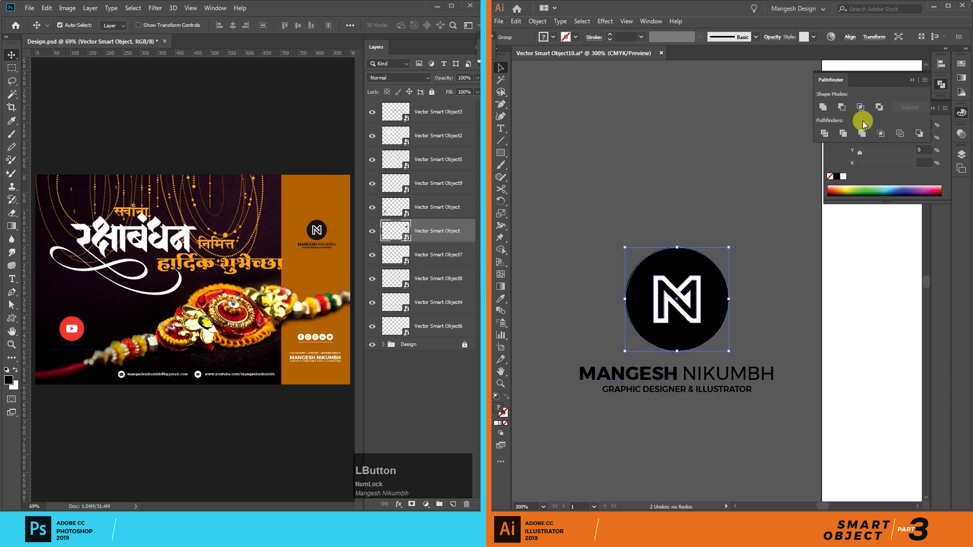
click(825, 133)
click(745, 251)
key(a)
click(693, 281)
key(Delete)
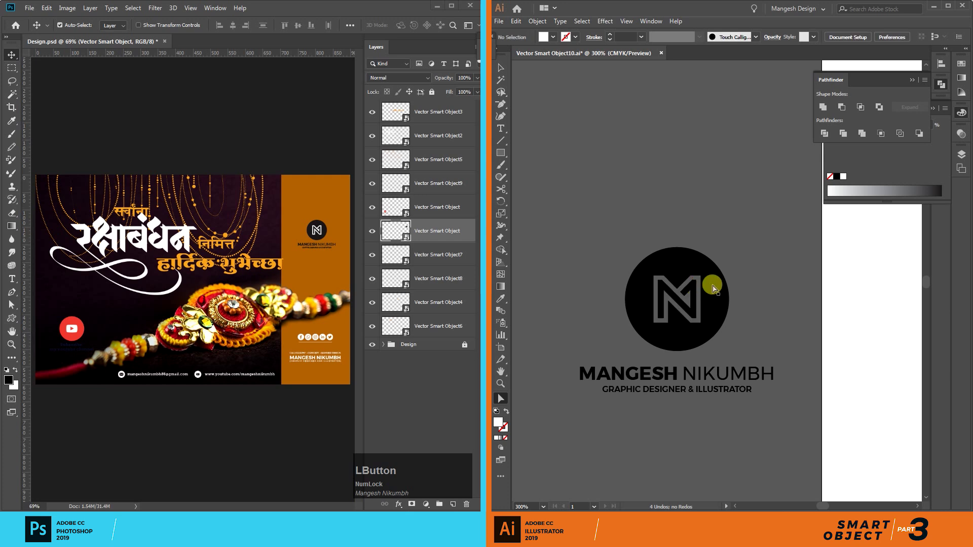
Step: Select the whole cut-out logo, then save and close its Smart Object
key(b)
drag(722, 259, 632, 286)
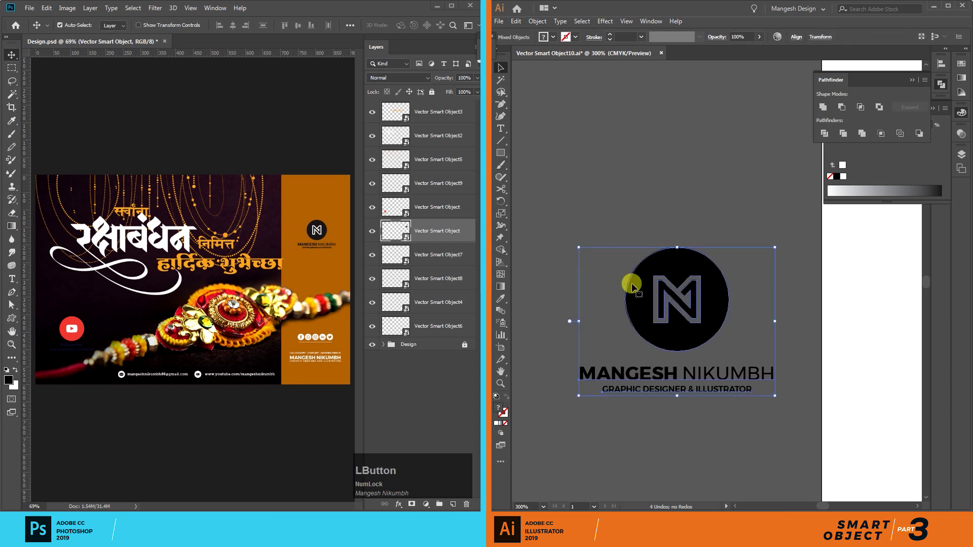
click(661, 53)
click(736, 276)
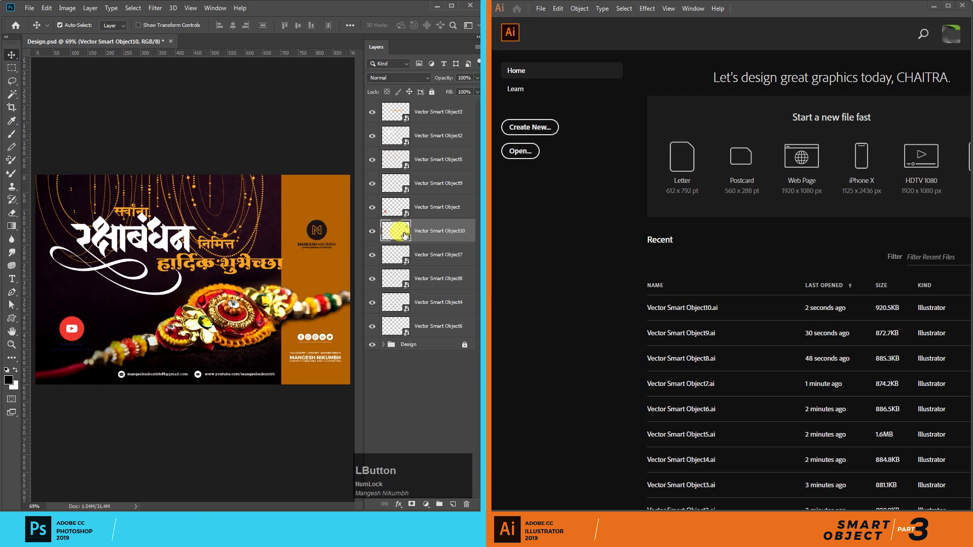
Step: Reopen the logo Smart Object, fill its circle and text with white, then save and close it
click(723, 307)
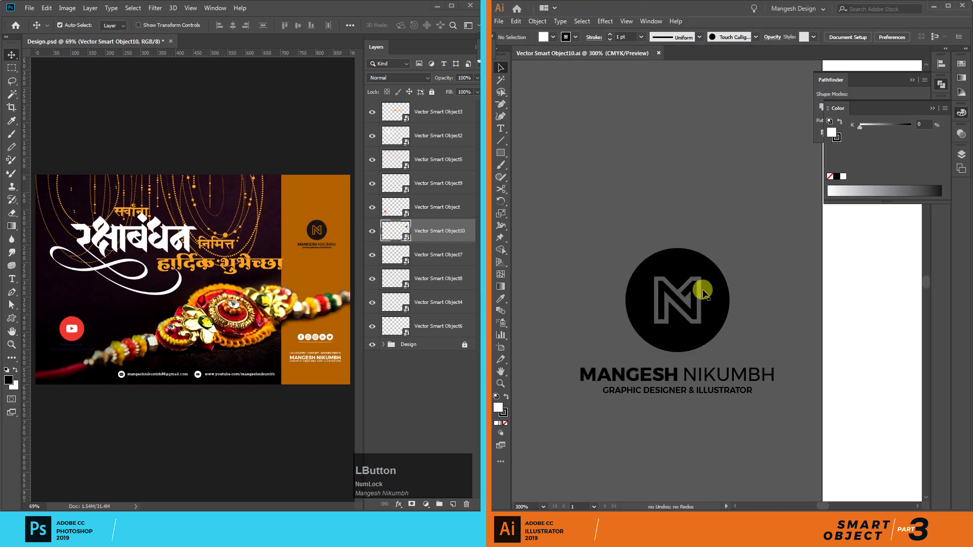
double_click(498, 408)
click(598, 114)
click(846, 140)
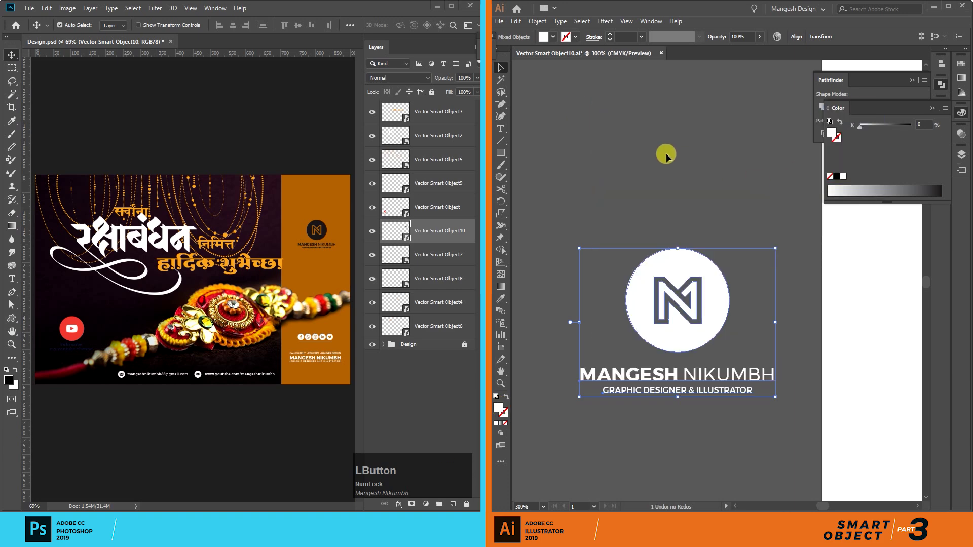
click(664, 154)
click(660, 53)
click(725, 275)
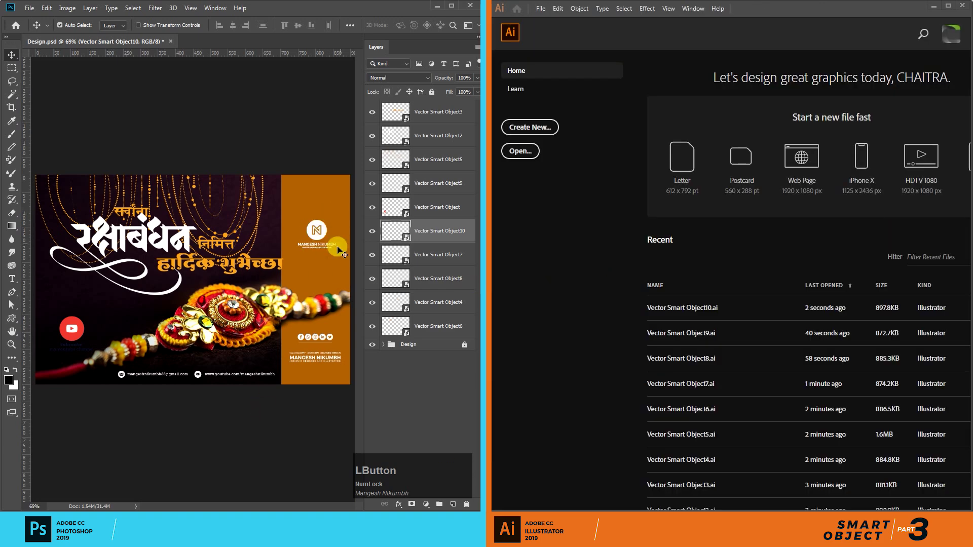
Step: Open the YouTube subscribe Smart Object in Illustrator, shrink the red icon and place the text to its right
click(384, 217)
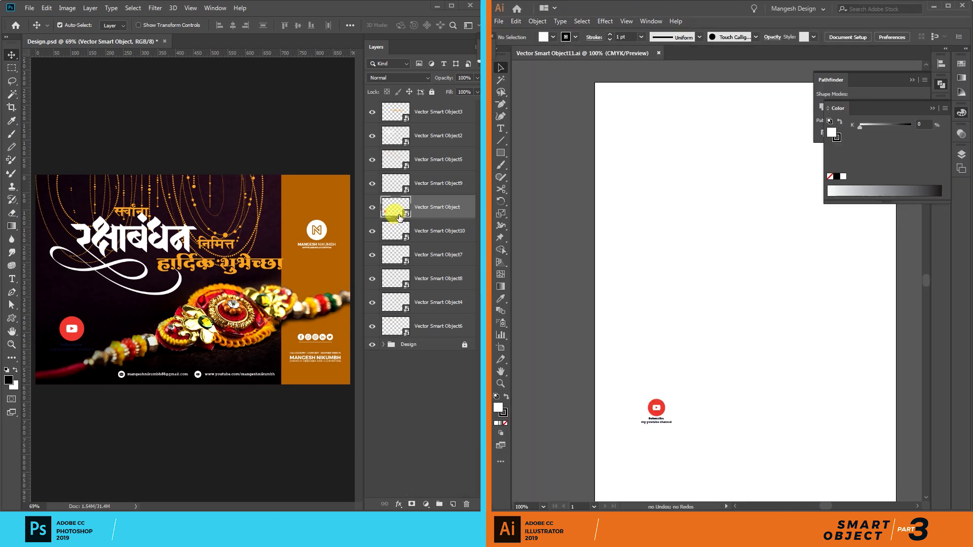
drag(679, 429, 631, 309)
key(ctrl+equal)
key(ctrl+equal)
key(ctrl+equal)
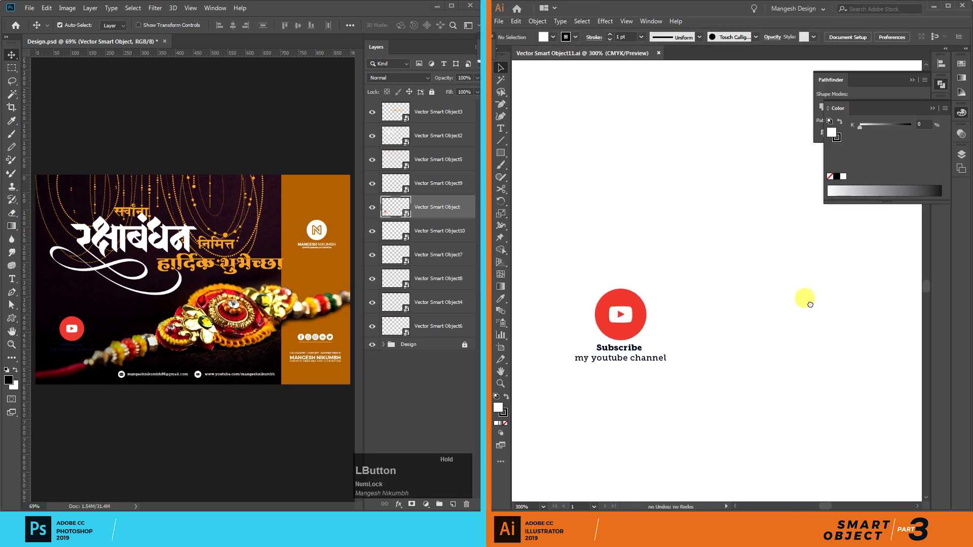
scroll(678, 310, up, 1)
click(702, 310)
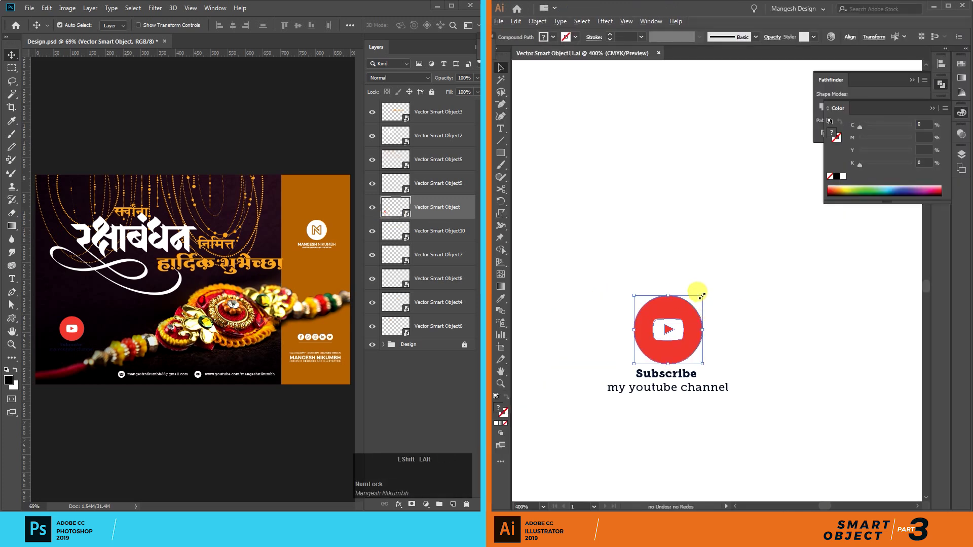
drag(702, 295, 763, 342)
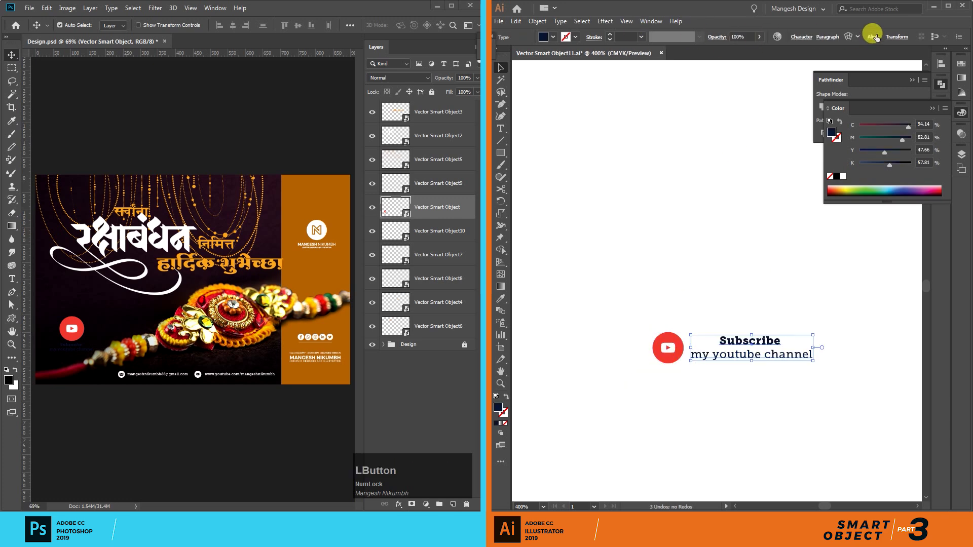
Step: Left-align the subscribe text and position it beside the YouTube icon
click(962, 116)
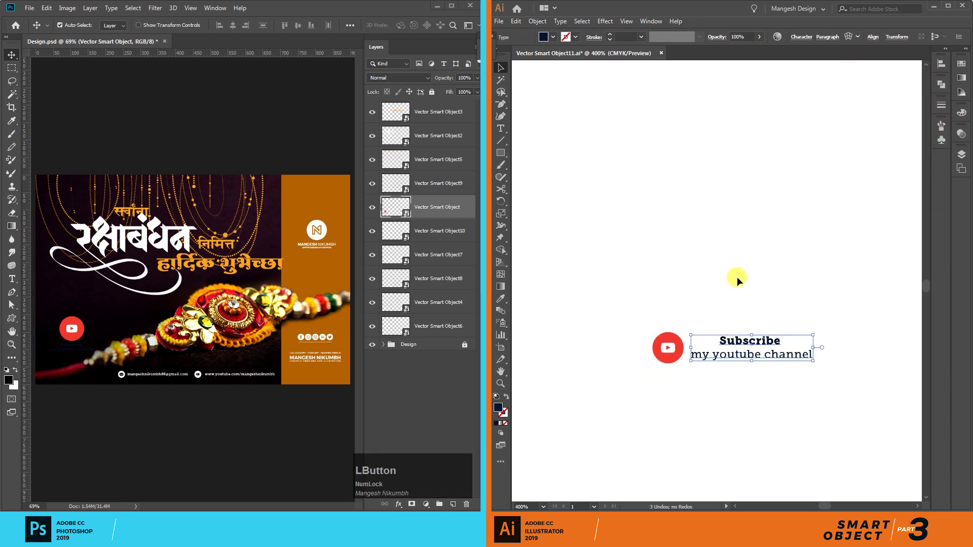
click(826, 37)
click(728, 60)
drag(785, 348, 726, 348)
Step: Rebreak the text into two lines reading "Subscribe my" and "youtube channel"
key(t)
key(BackSpace)
key(Right)
key(Right)
key(Right)
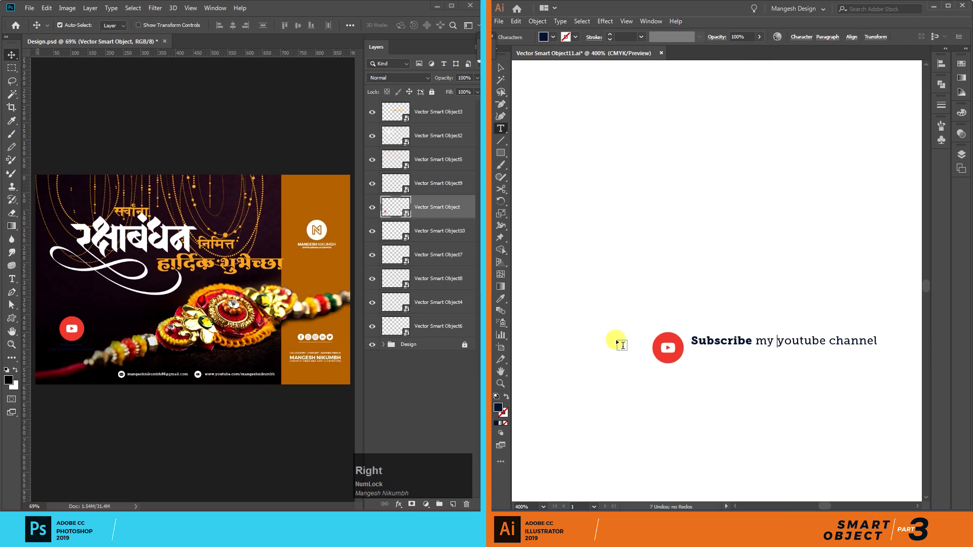
key(Return)
key(Escape)
Step: Align the YouTube icon and subscribe text with each other, then save and close the Smart Object
key(ctrl+a)
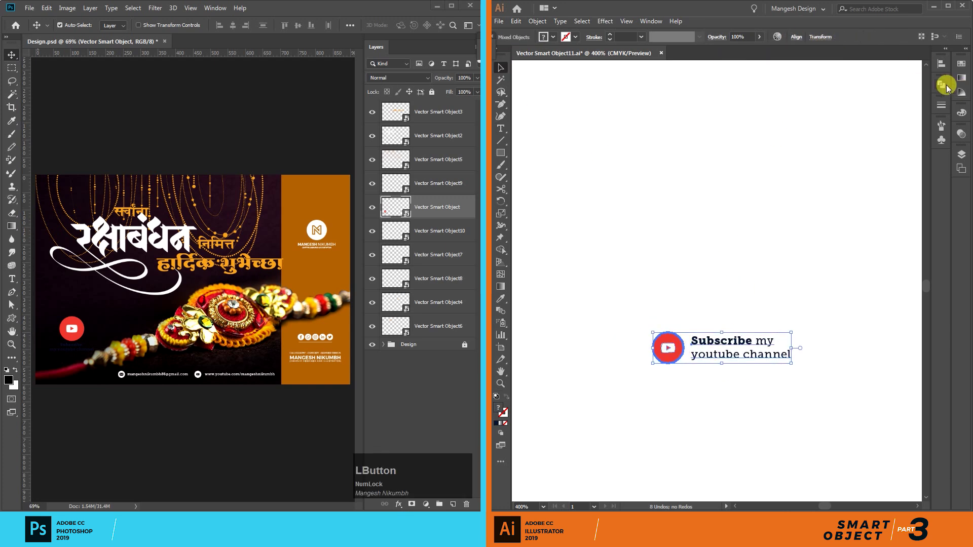
click(941, 63)
click(661, 53)
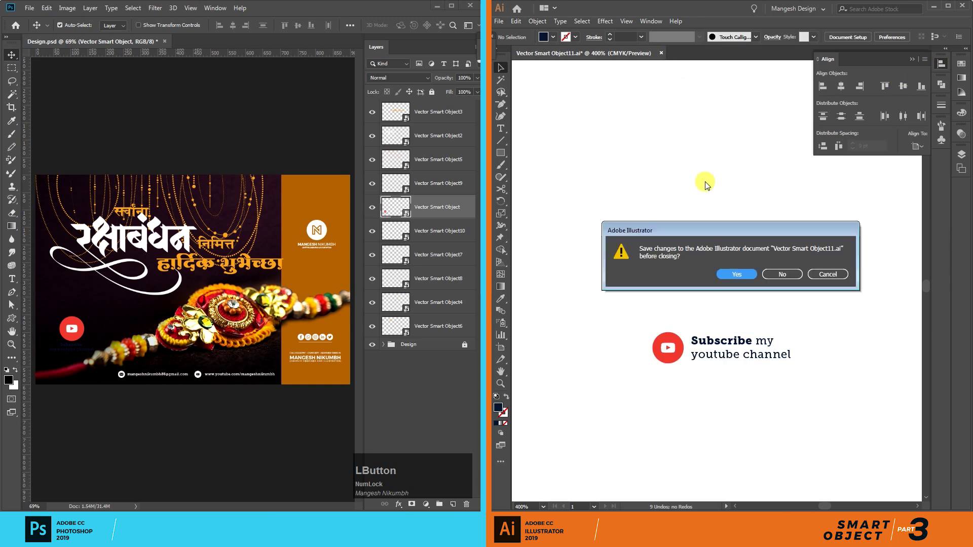
click(740, 270)
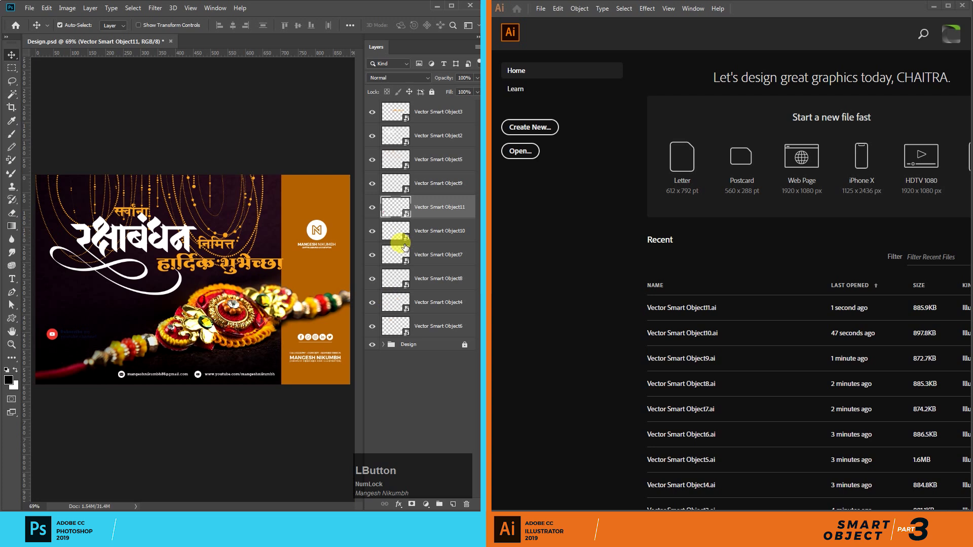
Step: Reopen the YouTube subscribe Smart Object, fill its text with white, save and close it, and deselect all layers in Photoshop
double_click(404, 208)
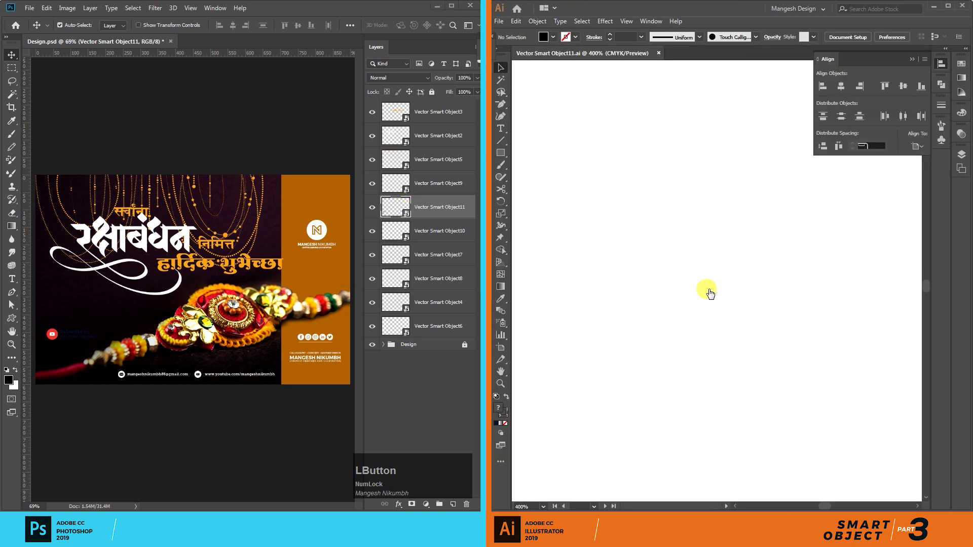
drag(720, 310, 758, 382)
double_click(504, 411)
click(591, 122)
click(842, 139)
click(712, 300)
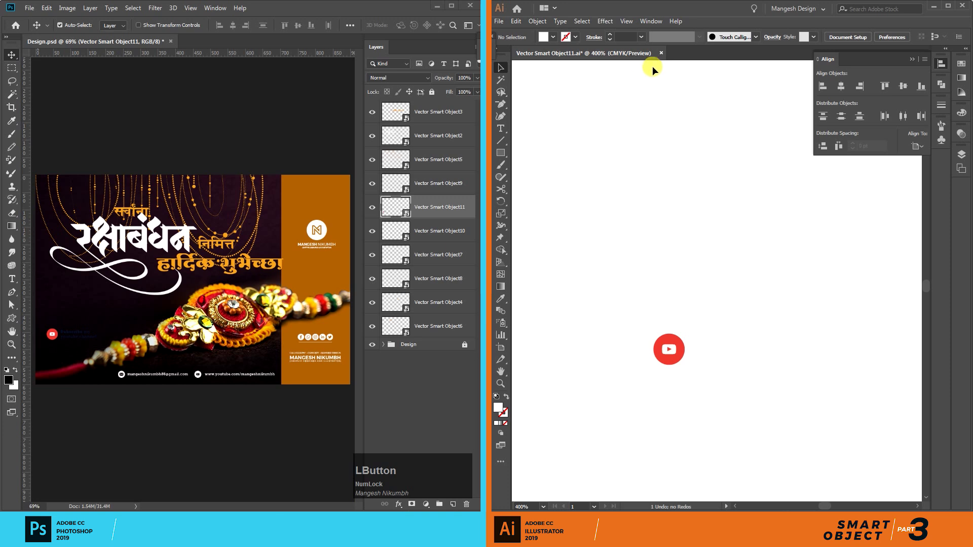
click(661, 53)
key(Return)
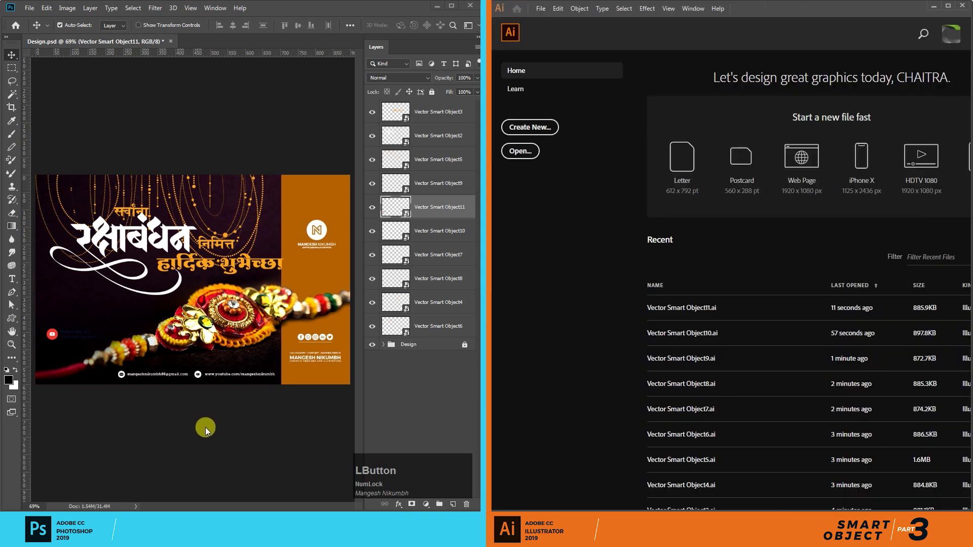
click(416, 461)
click(216, 377)
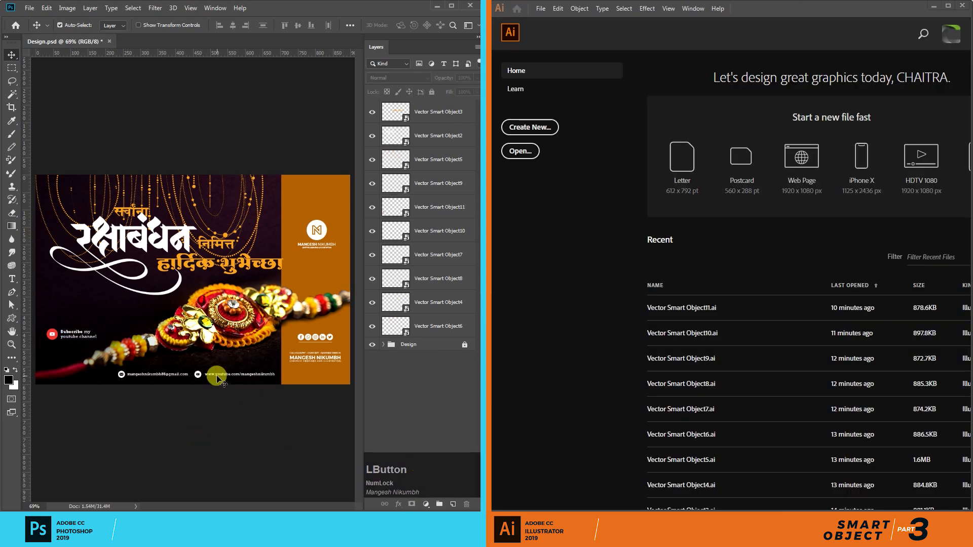
Step: Try to move the logo up the orange side panel and enlarge it slightly
click(323, 235)
drag(326, 211, 338, 224)
key(ctrl+t)
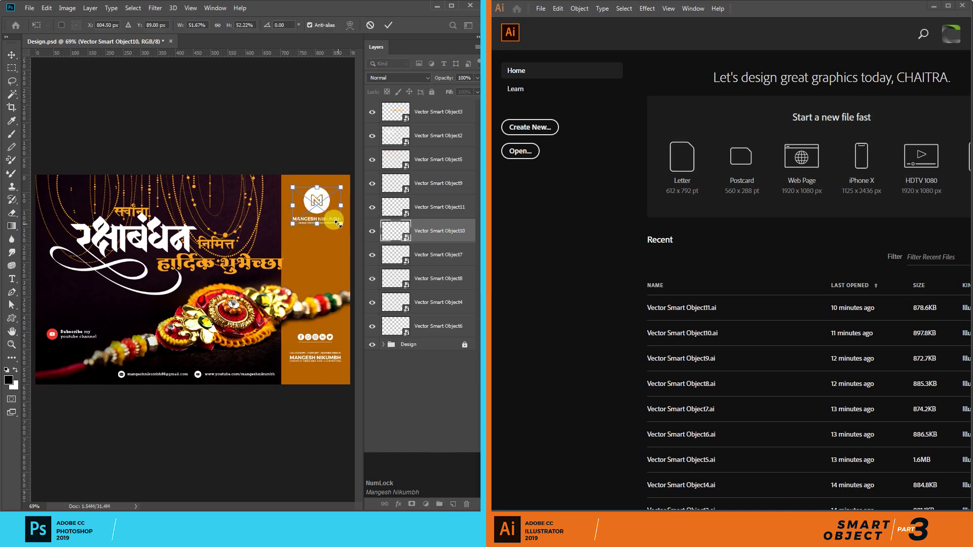
key(Return)
Step: Try to move the designer-name block lower in the orange panel, and undo the layout changes to it and the logo
click(321, 361)
scroll(321, 363, up, 2)
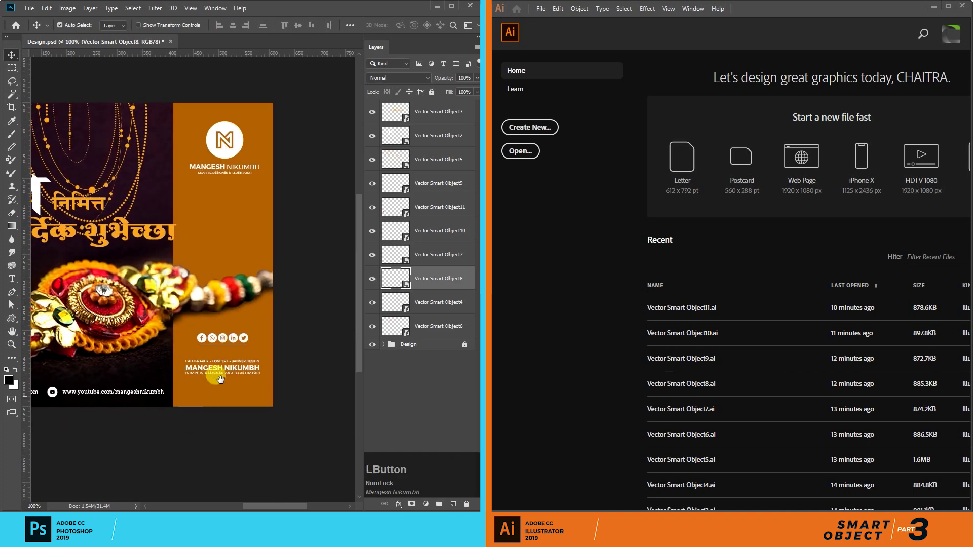
scroll(191, 375, up, 1)
drag(235, 376, 235, 416)
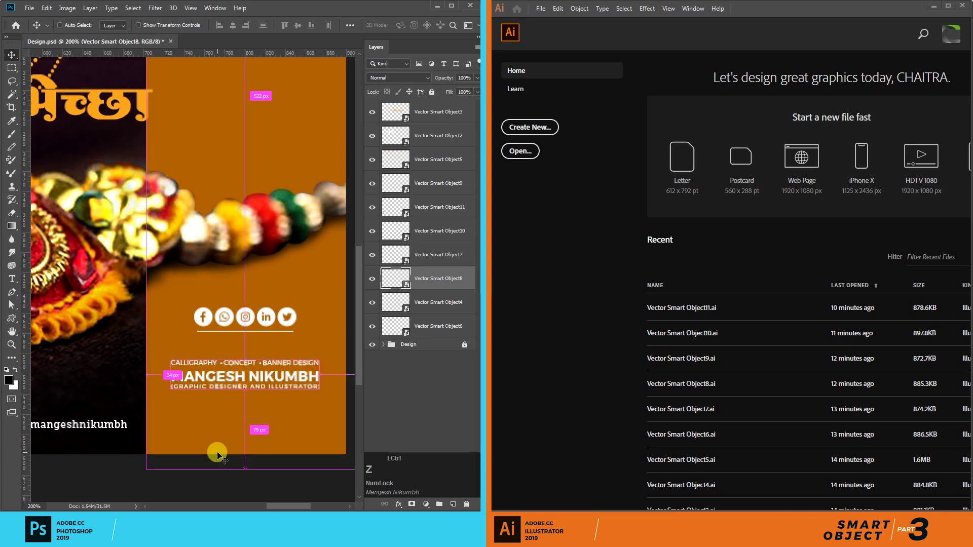
key(ctrl+0)
key(ctrl+alt+z)
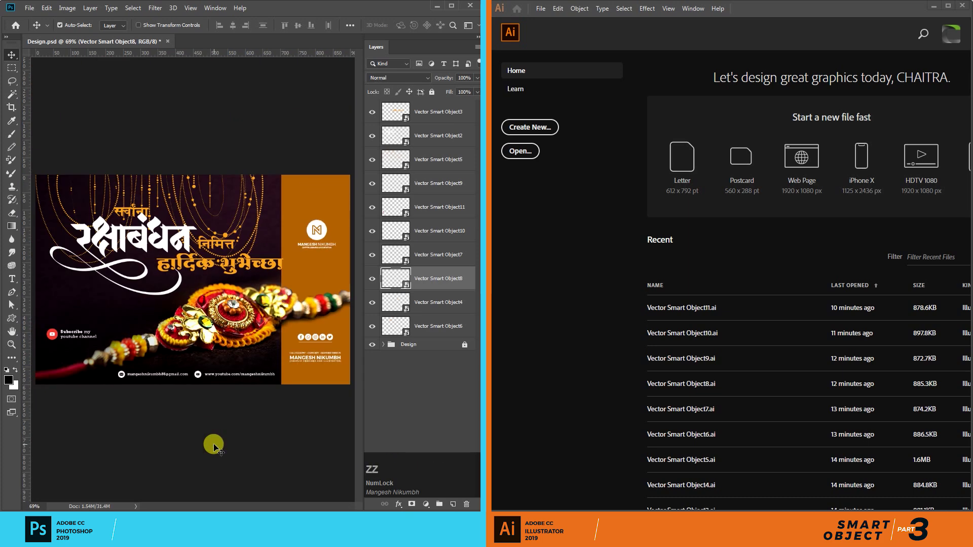
Step: Move the logo near the upper edge of the orange side panel and enlarge it
key(ctrl+plus)
drag(300, 335, 190, 349)
key(ctrl+0)
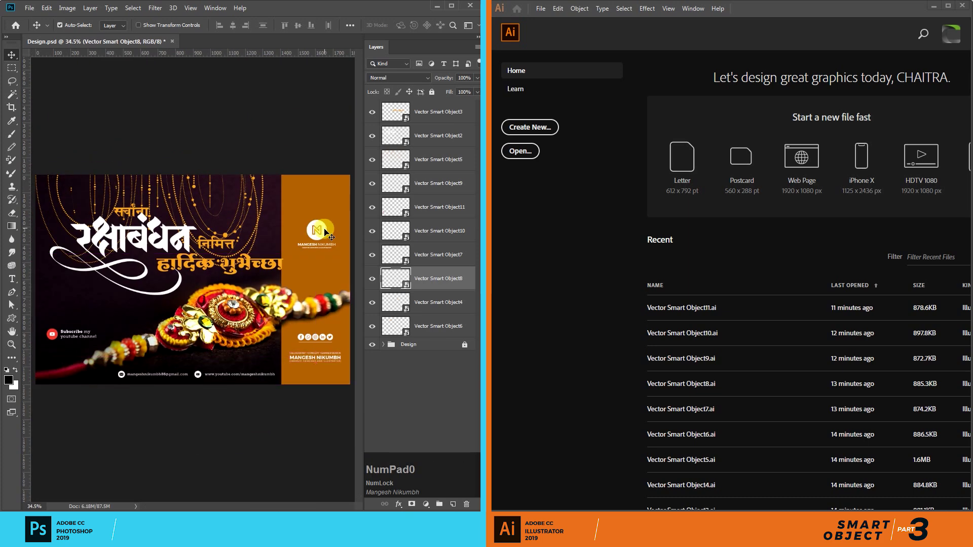
ctrl+click(317, 231)
key(ctrl+t)
drag(337, 228, 344, 233)
key(Return)
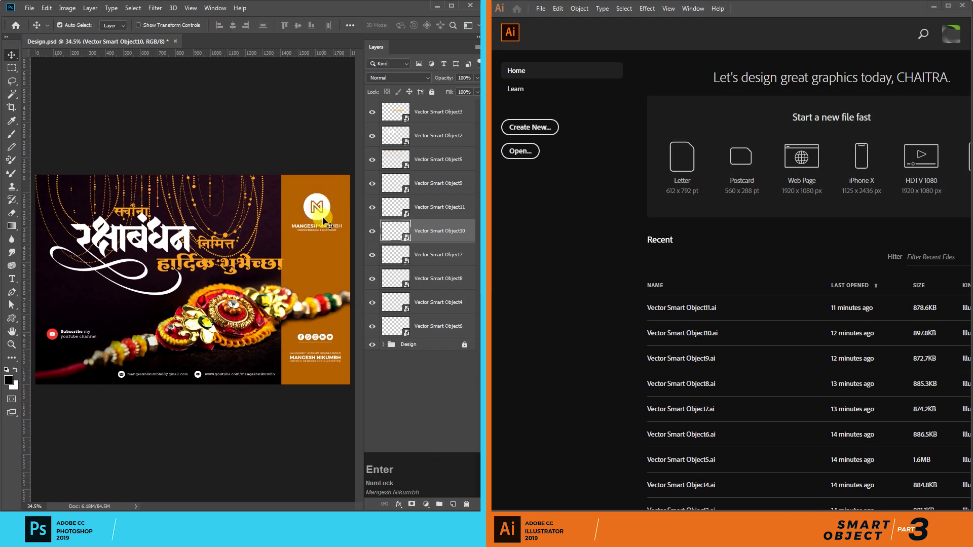
Step: Enlarge the designer-name block slightly and move it down to the foot of the orange side panel
ctrl+click(326, 343)
key(ctrl+t)
drag(335, 345, 338, 350)
key(Return)
scroll(338, 350, up, 2)
mouse_move(220, 378)
mouse_down()
mouse_move(247, 358)
mouse_move(240, 351)
mouse_move(220, 414)
mouse_move(259, 396)
mouse_move(228, 380)
mouse_up()
key(ctrl+t)
key(Return)
key(ctrl+t)
key(Return)
scroll(260, 395, up, 1)
drag(239, 427, 238, 421)
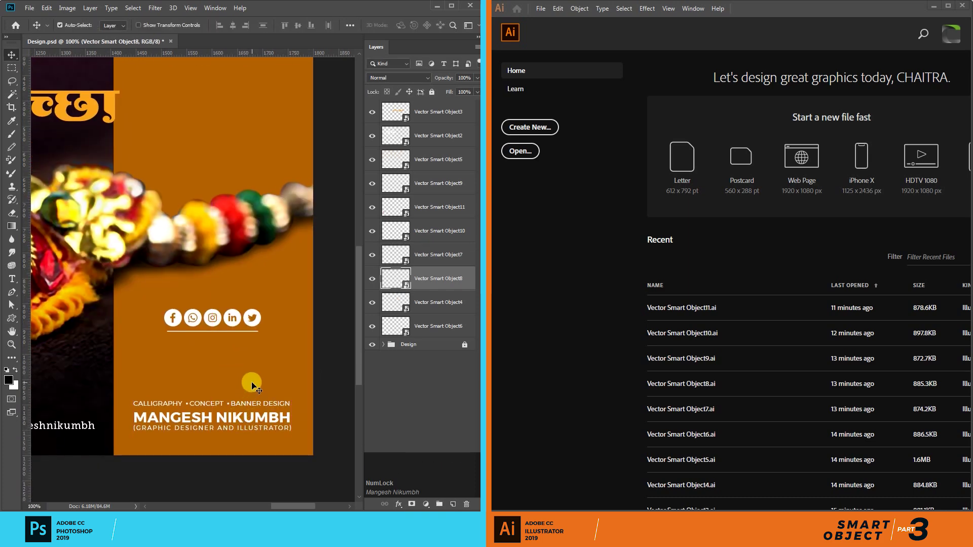
Step: Shift the golden bead-string ornament up and to the left and set its layer opacity to 23%
key(ctrl+minus)
drag(223, 313, 257, 363)
key(ctrl+minus)
drag(208, 318, 245, 331)
drag(123, 312, 199, 412)
key(Tab)
click(179, 412)
drag(185, 372, 169, 409)
drag(256, 211, 236, 197)
key(Tab)
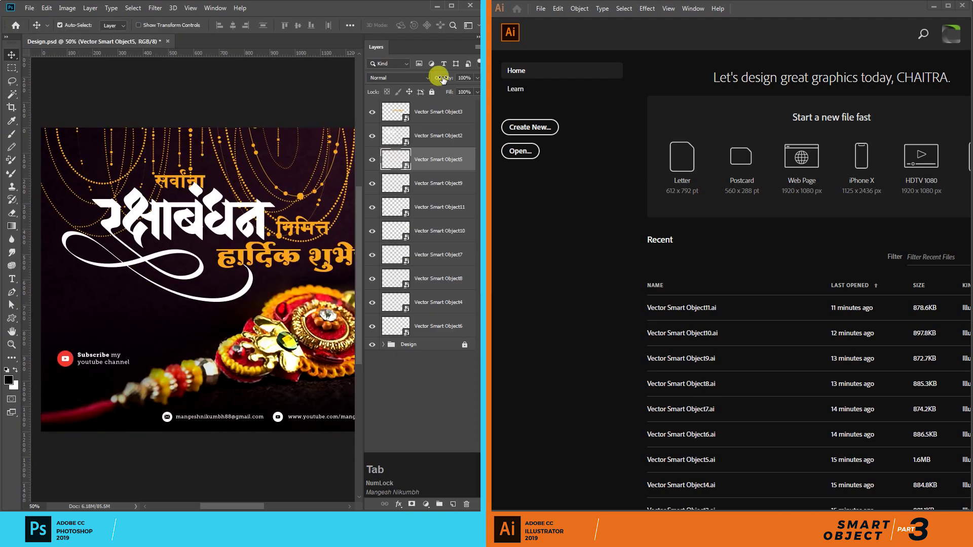
click(476, 78)
drag(440, 91, 441, 91)
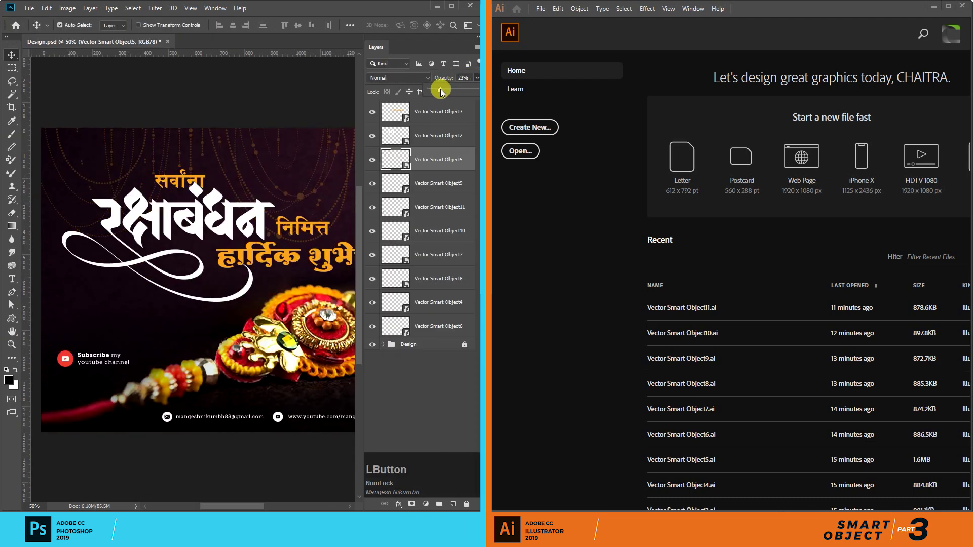
Step: Move the main title रक्षाबंधन slightly down and left, with a smaller सर्वांना placed just above it
key(Tab)
key(space)
drag(317, 102, 323, 155)
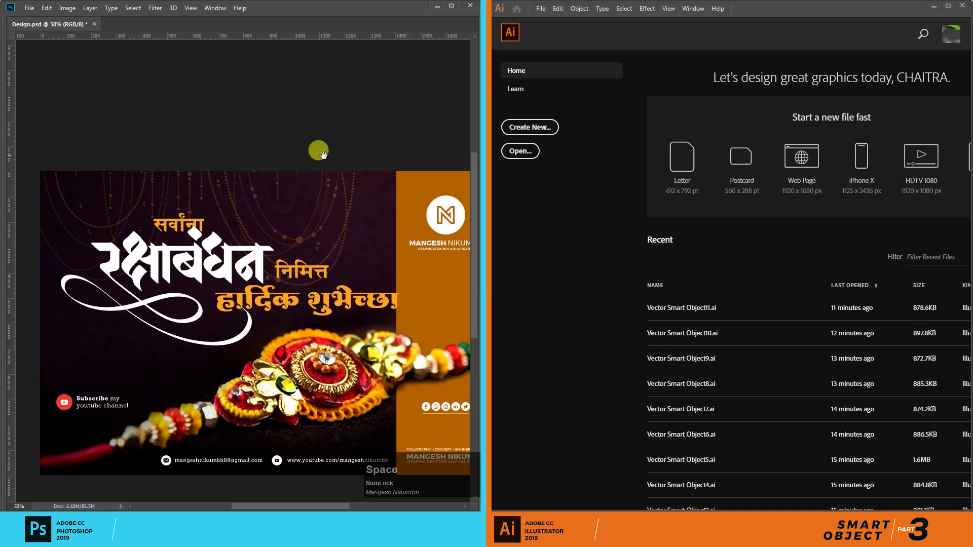
drag(198, 262, 175, 242)
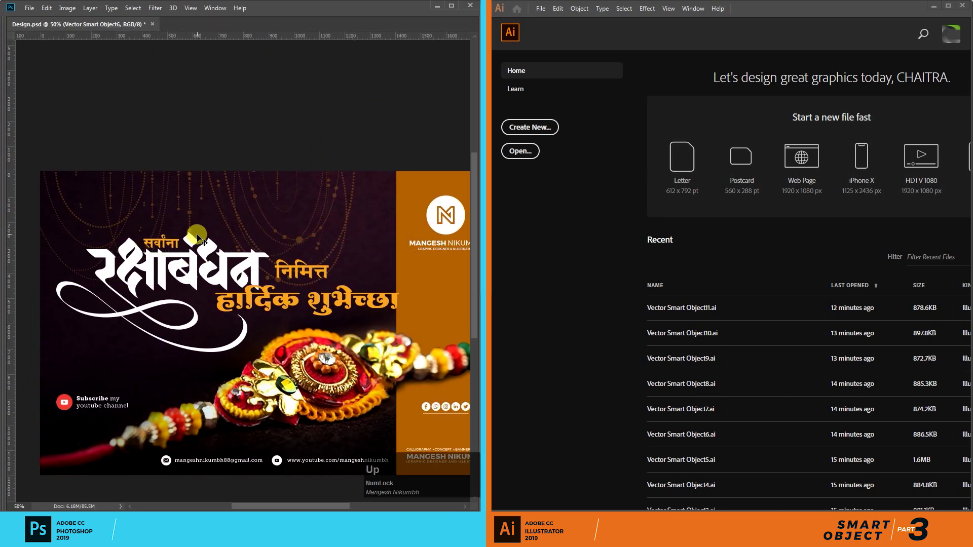
Step: Shrink निमित्त and हार्दिक शुभेच्छा and tuck them under the main title's right end, and shift the bead-string ornament slightly right
drag(288, 304, 272, 306)
key(shift+Up)
drag(294, 267, 304, 285)
key(ctrl+t)
key(Return)
key(shift+Left)
drag(303, 244, 312, 244)
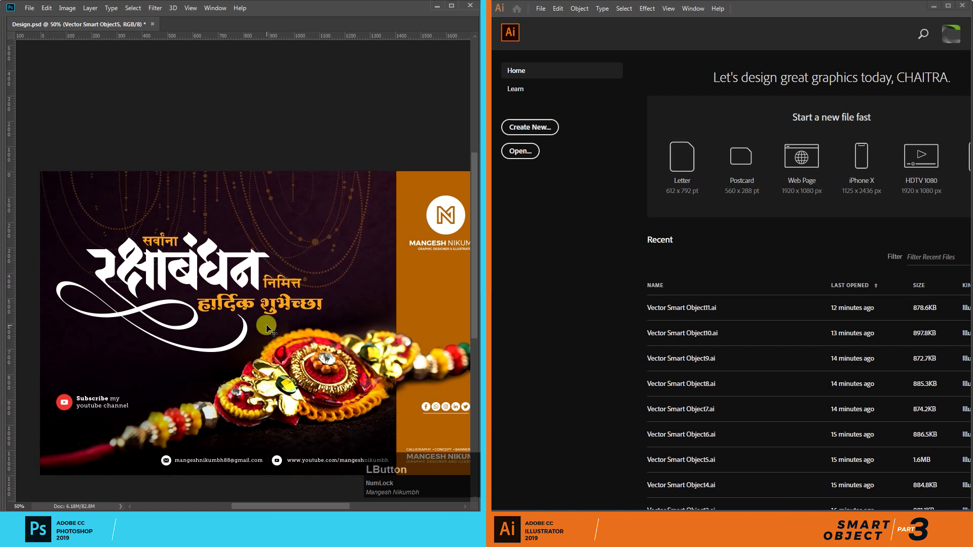
Step: Move the YouTube subscribe block above the YouTube web address and open its Smart Object in Illustrator
drag(75, 409, 194, 419)
key(Tab)
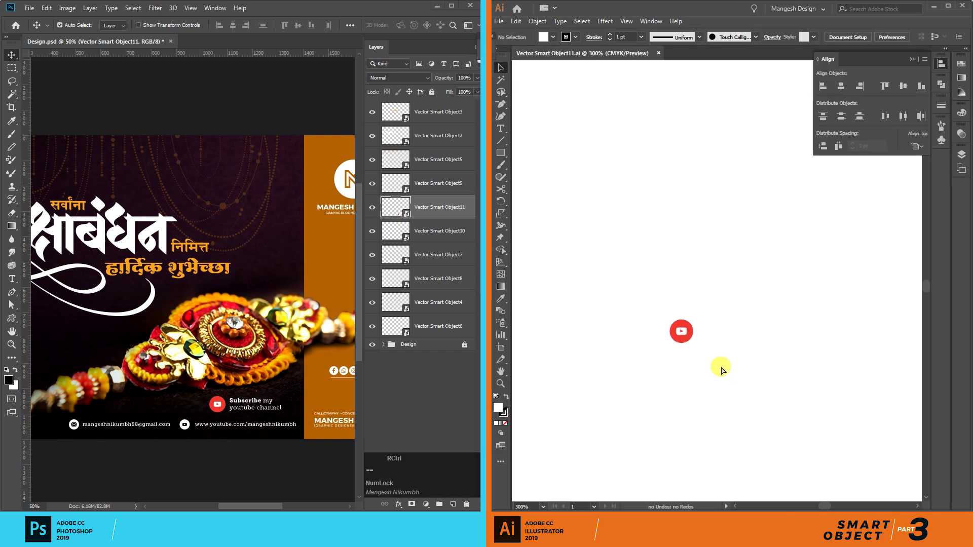
Step: Move the subscribe artwork off the white artboard and place the YouTube icon to the right of its text
click(708, 310)
click(615, 276)
scroll(811, 292, up, 4)
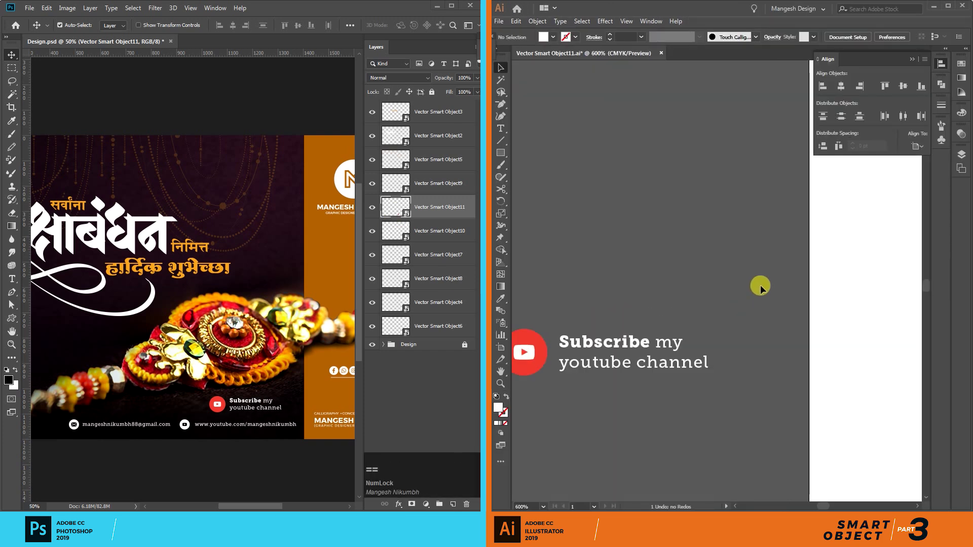
click(552, 342)
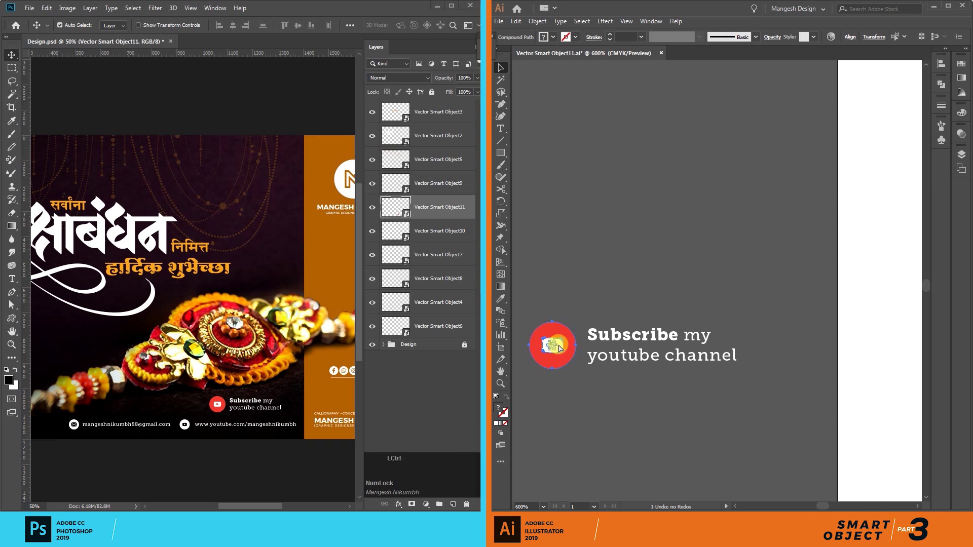
drag(748, 343, 767, 343)
Step: Right-align the subscribe text beside the YouTube icon, then save and close the Smart Object
drag(608, 294, 721, 321)
click(828, 36)
click(764, 54)
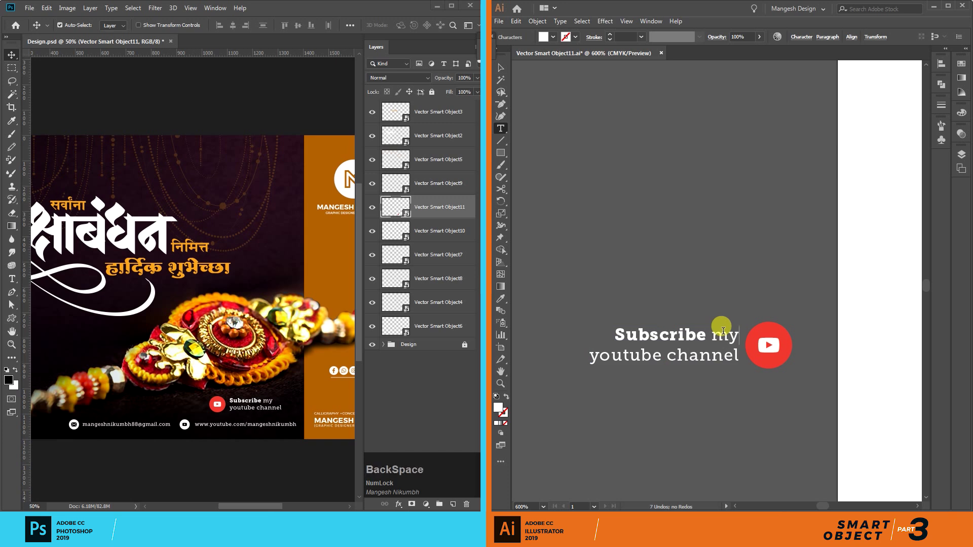
click(695, 282)
click(660, 50)
click(737, 274)
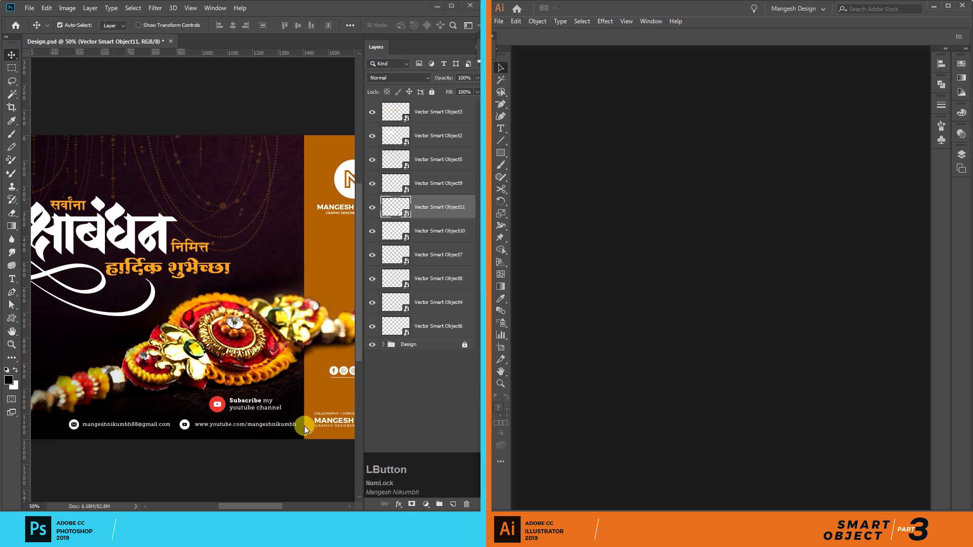
Step: Position the subscribe block in Photoshop above the right end of the YouTube web address, nudging it down
drag(251, 403, 298, 410)
key(Down)
key(Down)
key(Down)
key(Down)
key(Down)
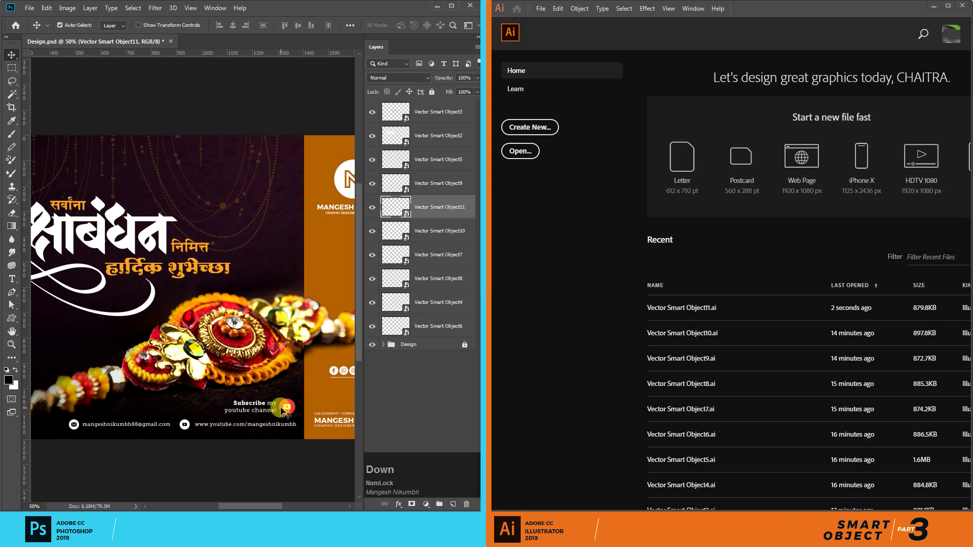
Step: Fine-tune the greeting text by nudging निमित्त and सर्वांना right and हार्दिक शुभेच्छा down
scroll(261, 412, down, 1)
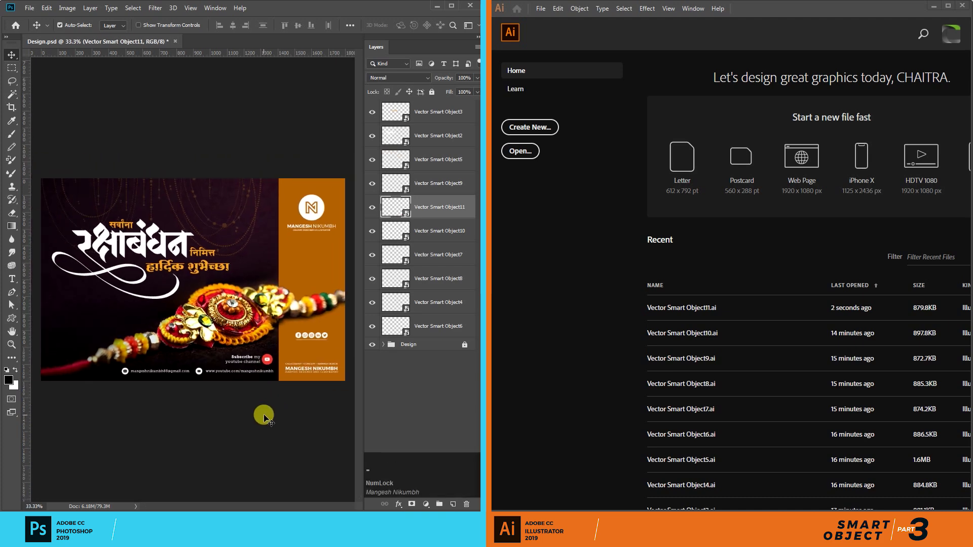
click(213, 252)
key(Right)
click(205, 264)
key(Down)
click(157, 223)
key(Right)
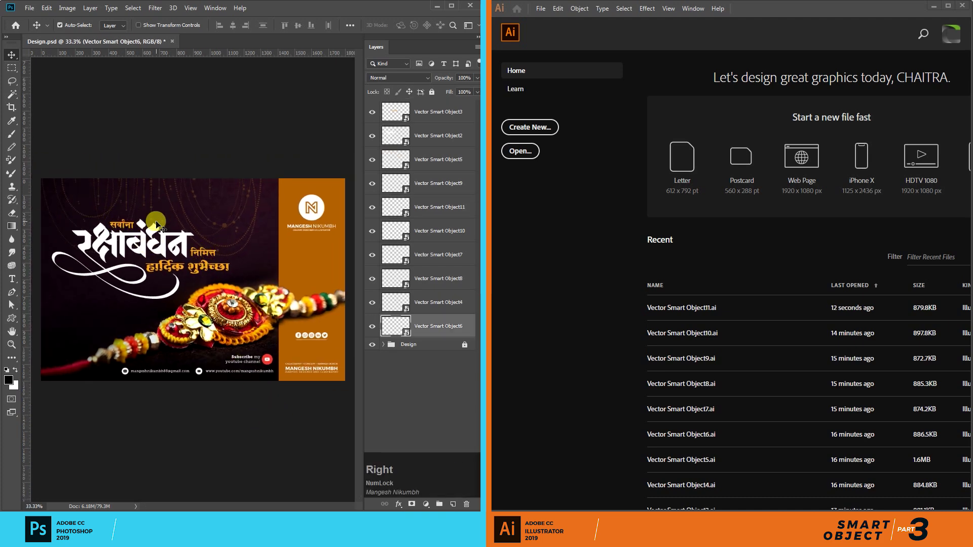
click(261, 405)
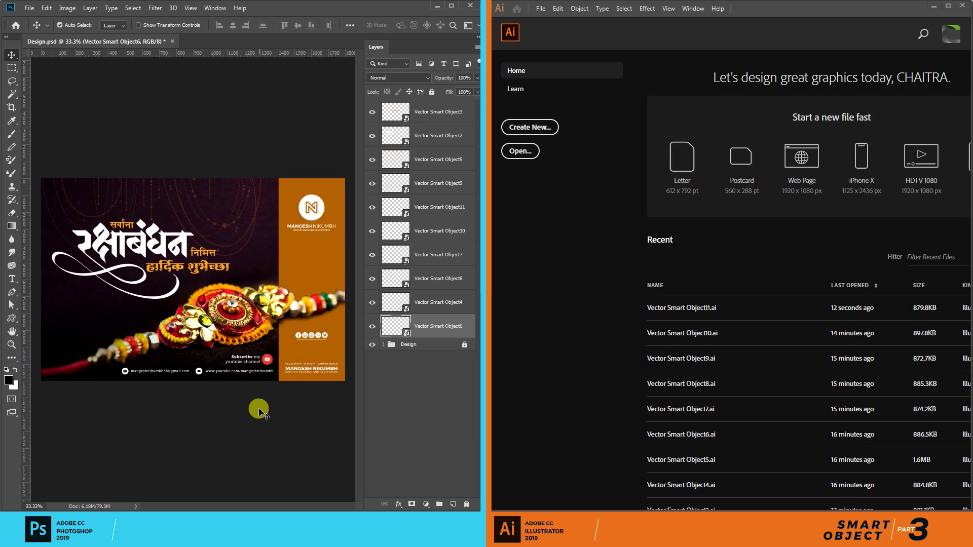
Step: Deselect the layers and sample the side panel's orange in the foreground Color Picker
click(315, 219)
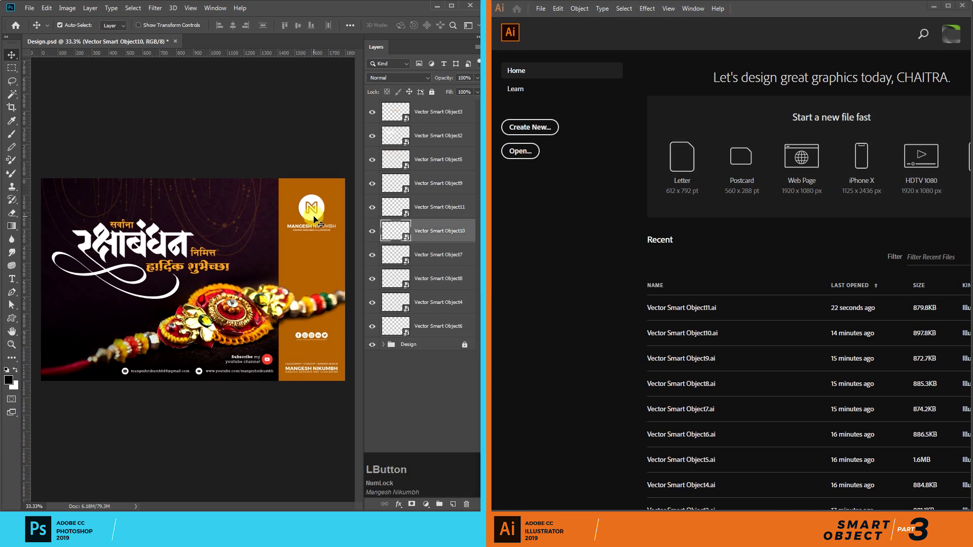
click(242, 374)
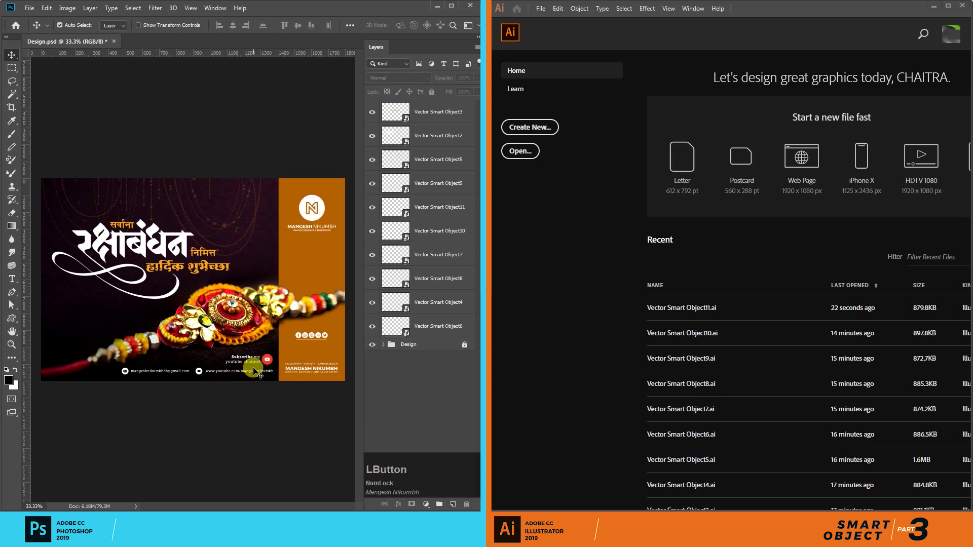
key(ctrl+plus)
drag(251, 374, 141, 345)
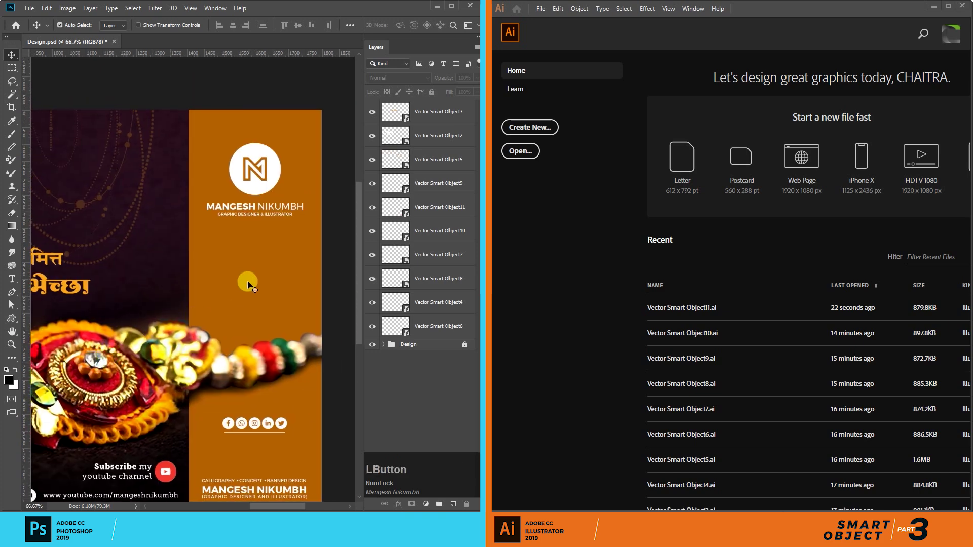
click(10, 381)
click(241, 283)
drag(624, 282, 330, 123)
click(153, 264)
click(210, 255)
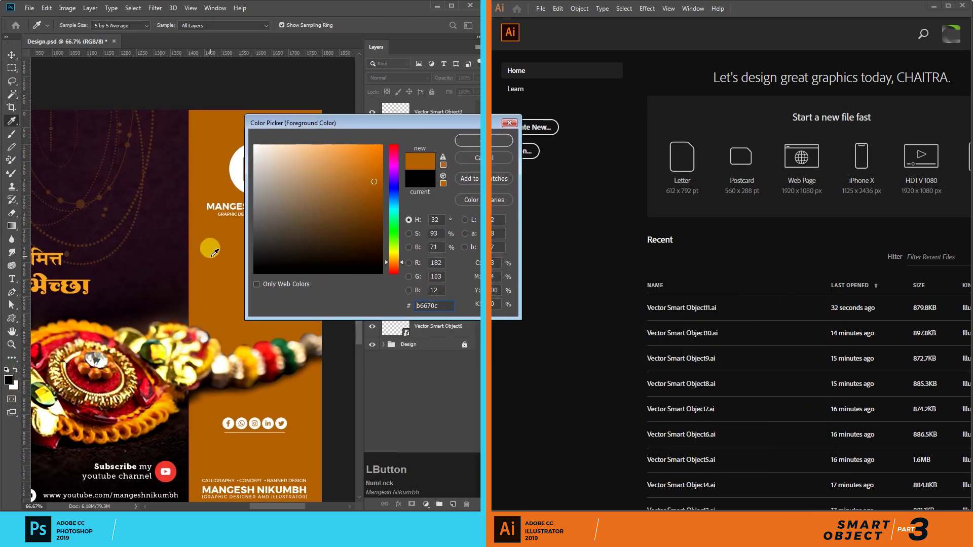
Step: Copy the sampled orange's hex code b6670c, accept the foreground colour and return to the Move tool
right_click(441, 304)
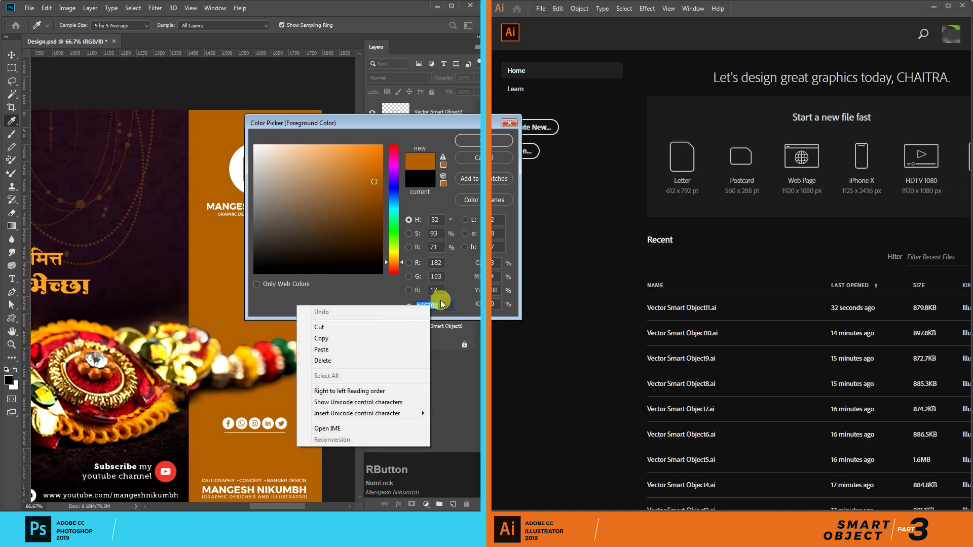
click(322, 339)
click(501, 145)
key(v)
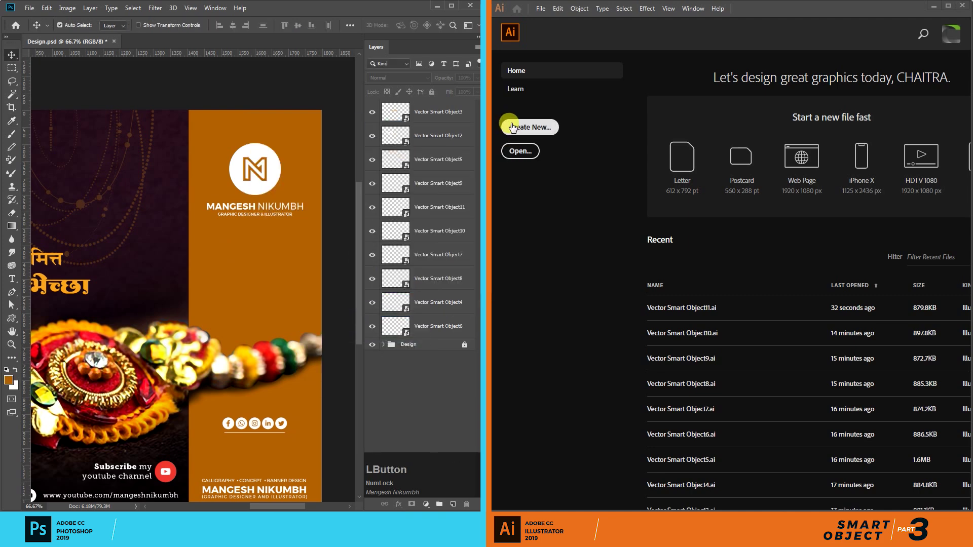
Step: Open the e-mail and YouTube address Smart Object in Illustrator and move its artwork off the artboard
key(ctrl+0)
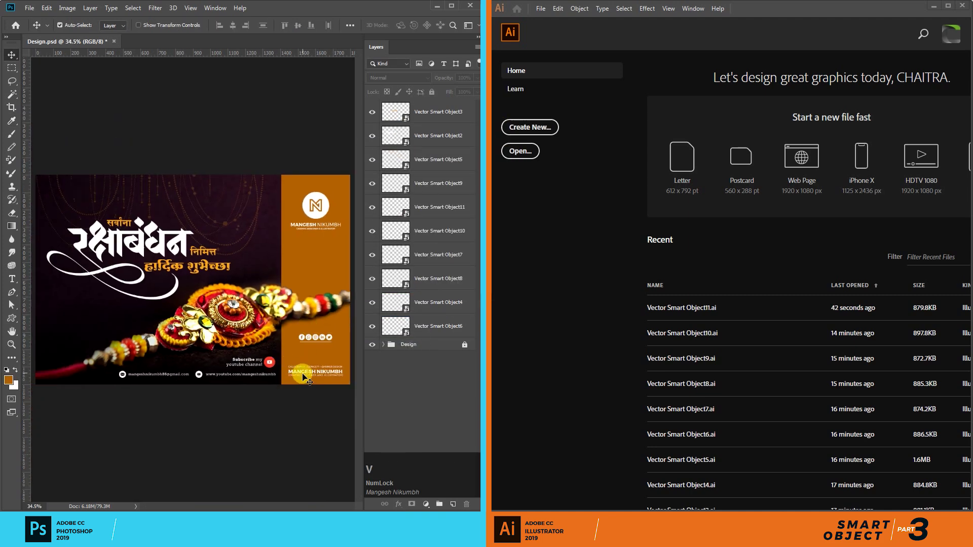
click(217, 377)
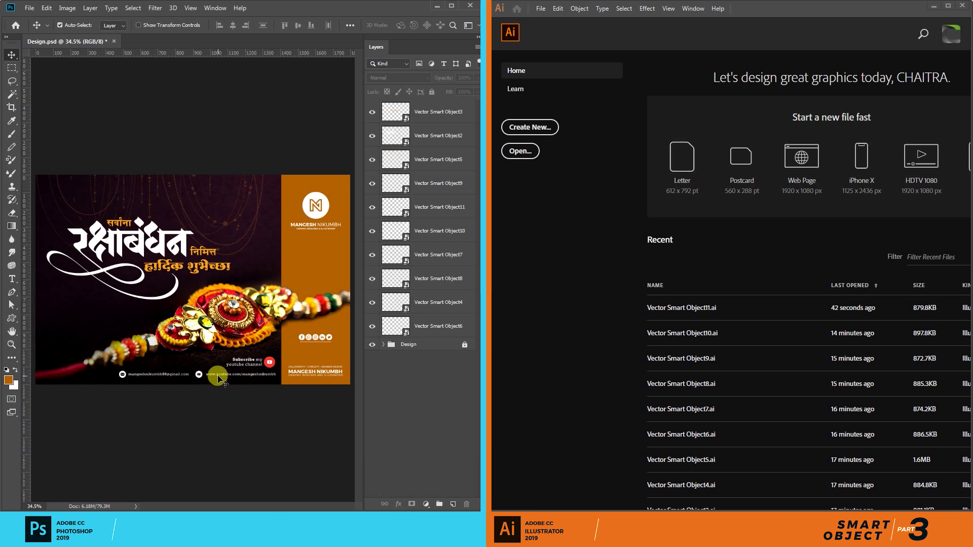
click(198, 376)
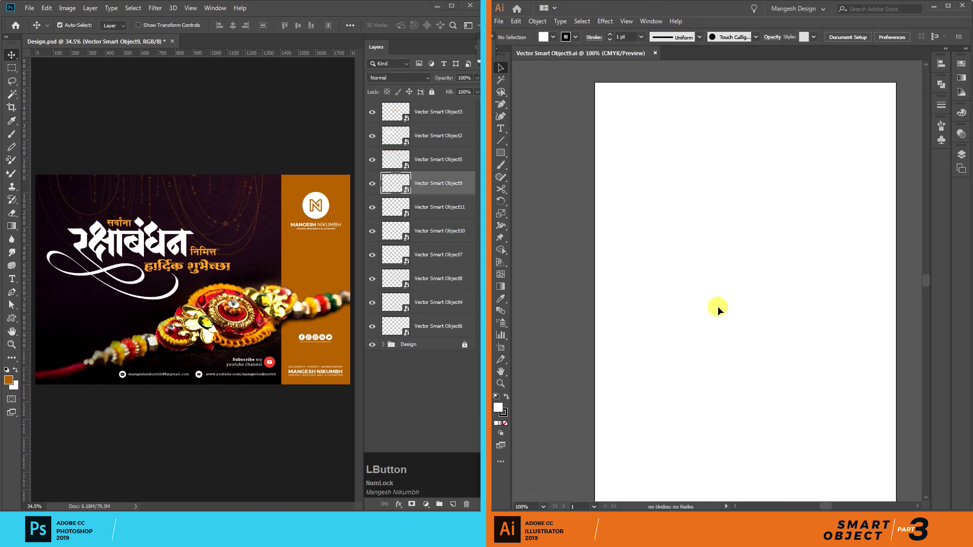
key(ctrl+minus)
key(ctrl+minus)
key(ctrl+a)
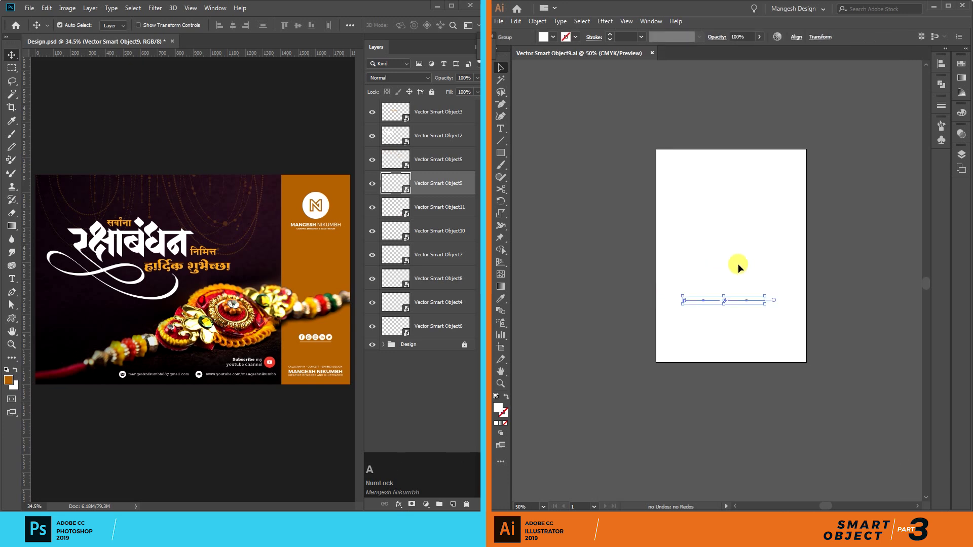
click(640, 369)
scroll(640, 368, up, 6)
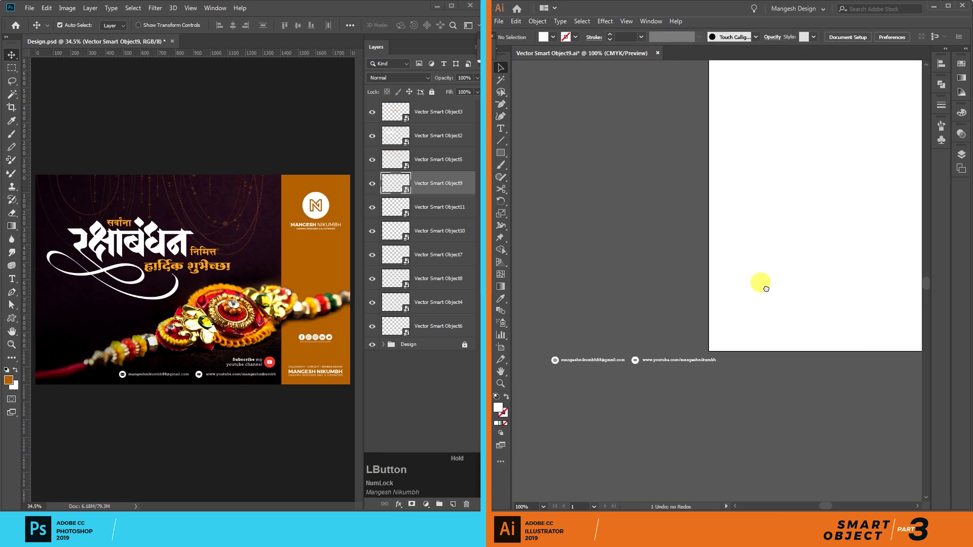
click(538, 342)
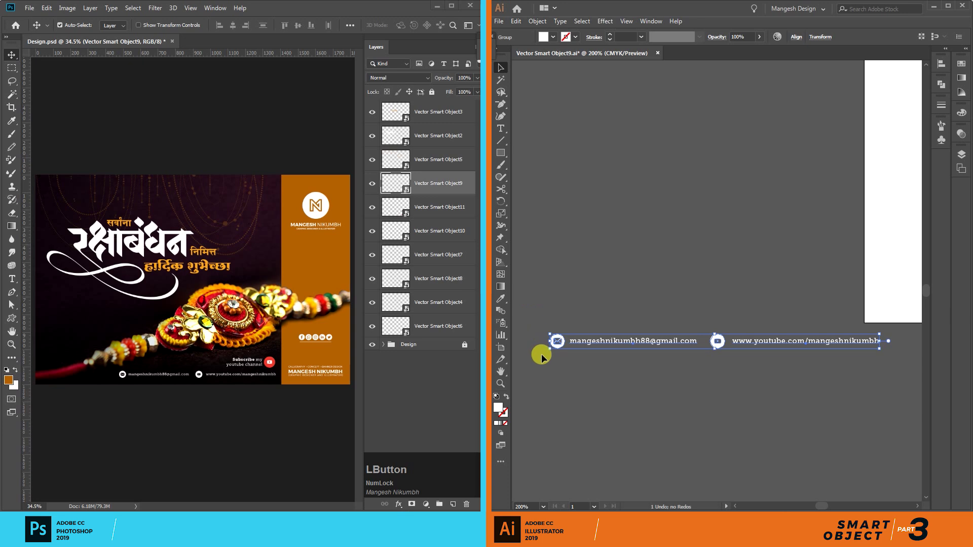
Step: Fill the e-mail and YouTube address artwork with the copied orange b6670c
double_click(499, 410)
double_click(804, 261)
right_click(783, 260)
click(684, 305)
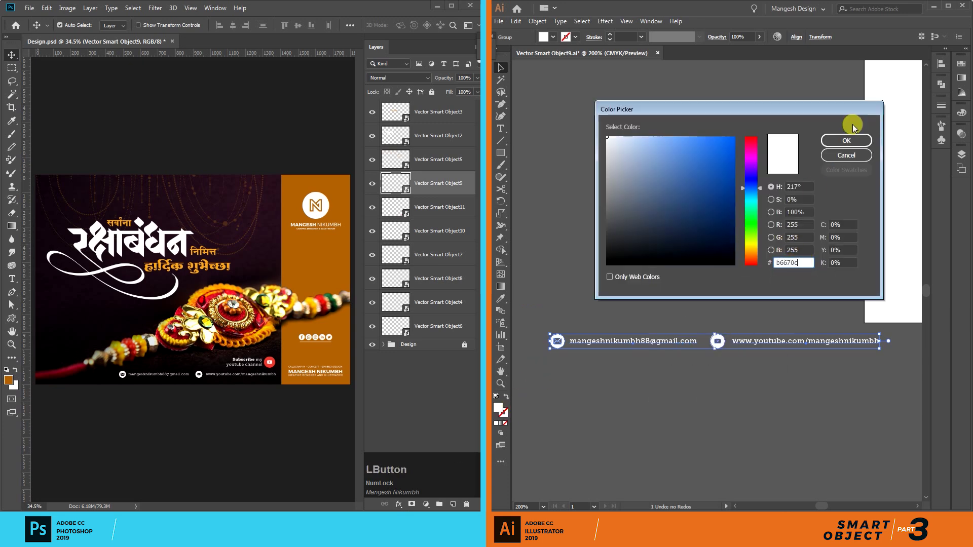
click(846, 140)
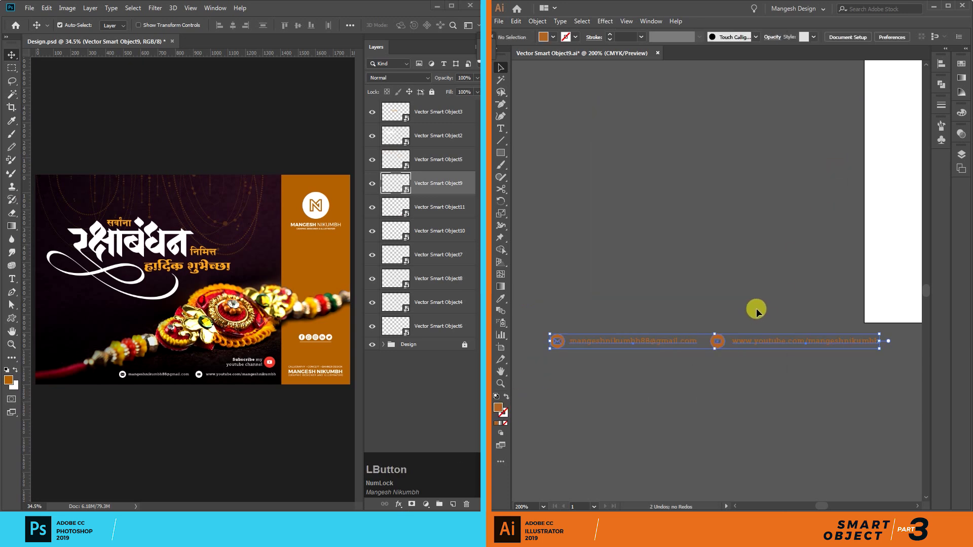
Step: Save and close the recoloured e-mail and YouTube address Smart Object, and deselect its layer in Photoshop
click(658, 54)
click(725, 272)
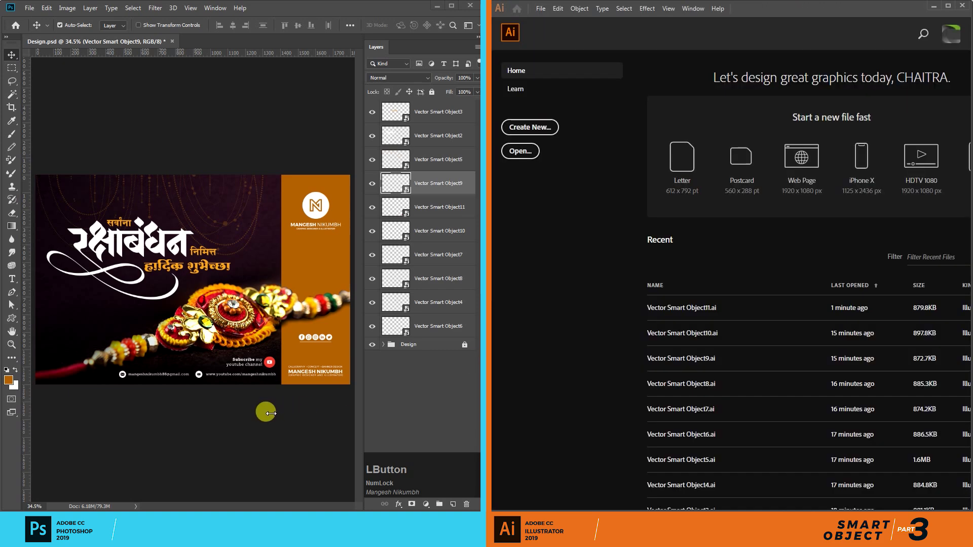
key(ctrl+equal)
drag(268, 429, 236, 426)
click(335, 277)
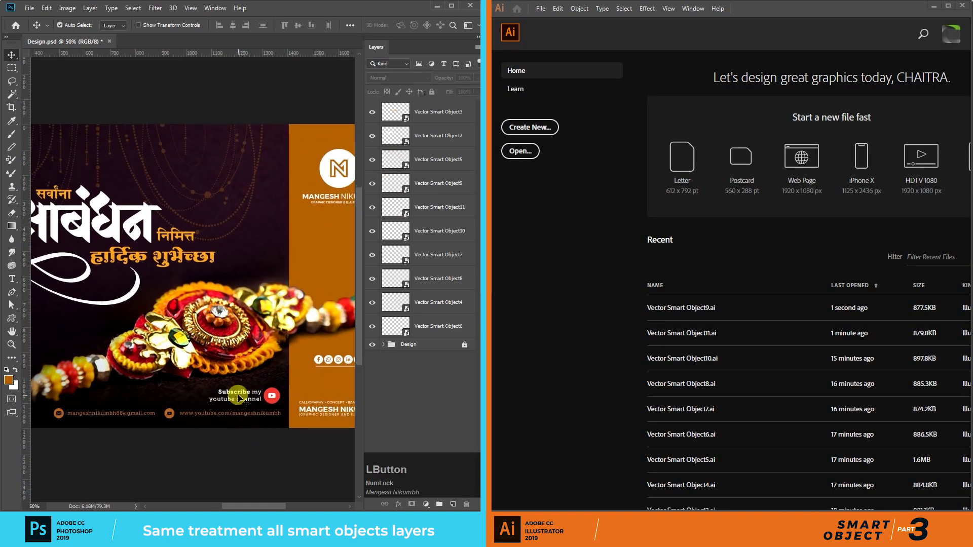
Step: Recolour the "Subscribe my youtube channel" text Smart Object with the copied orange b6670c in Illustrator, and save and close it
double_click(396, 207)
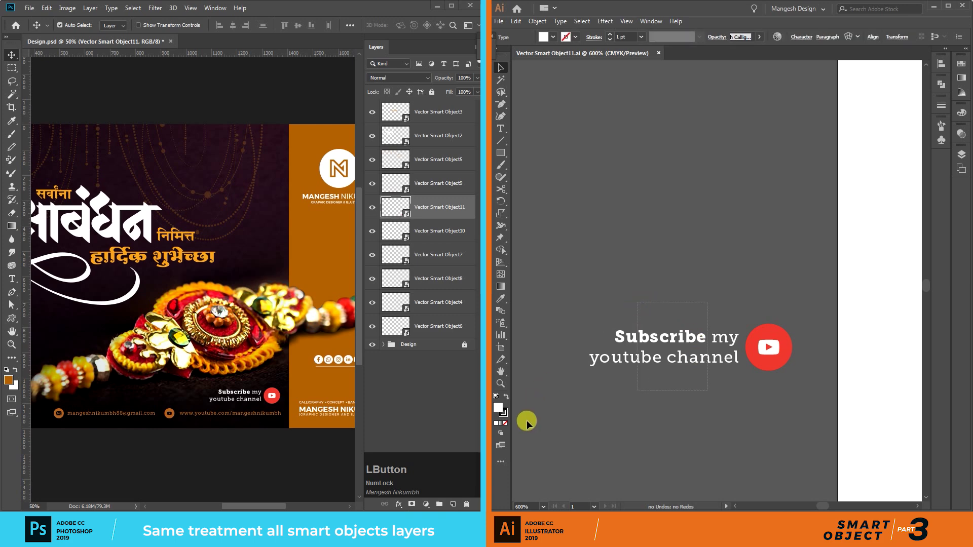
key(ctrl+a)
double_click(499, 407)
right_click(786, 261)
click(659, 306)
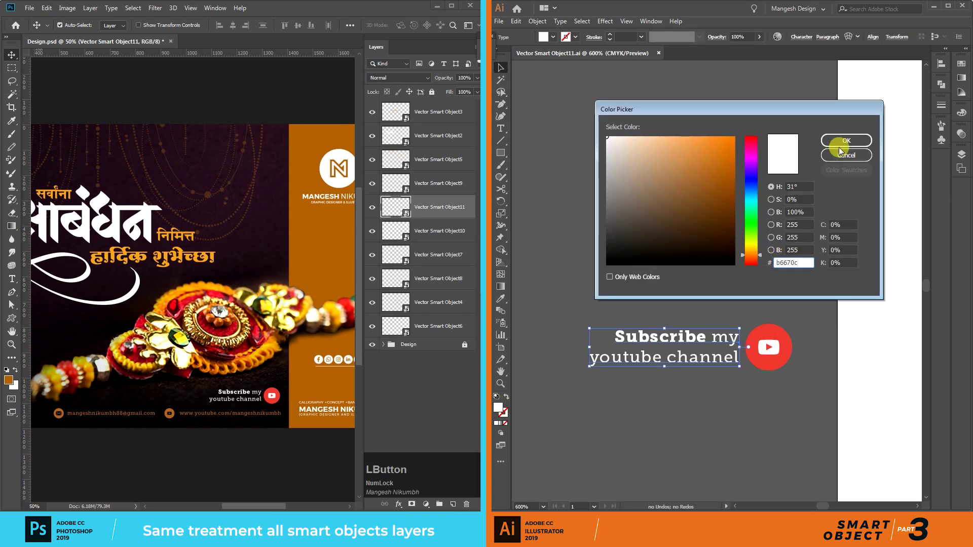
click(846, 141)
click(659, 52)
click(735, 272)
key(space)
Step: Fill the हार्दिक शुभेच्छा Smart Object's text with the copied orange b6670c in Illustrator, and save and close it
double_click(395, 112)
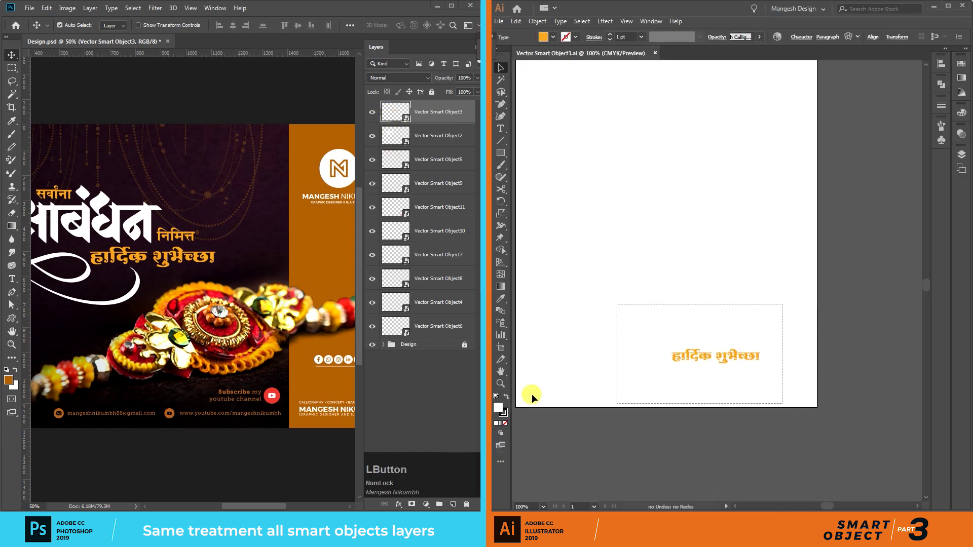
key(ctrl+a)
double_click(498, 407)
right_click(795, 263)
click(709, 304)
click(846, 141)
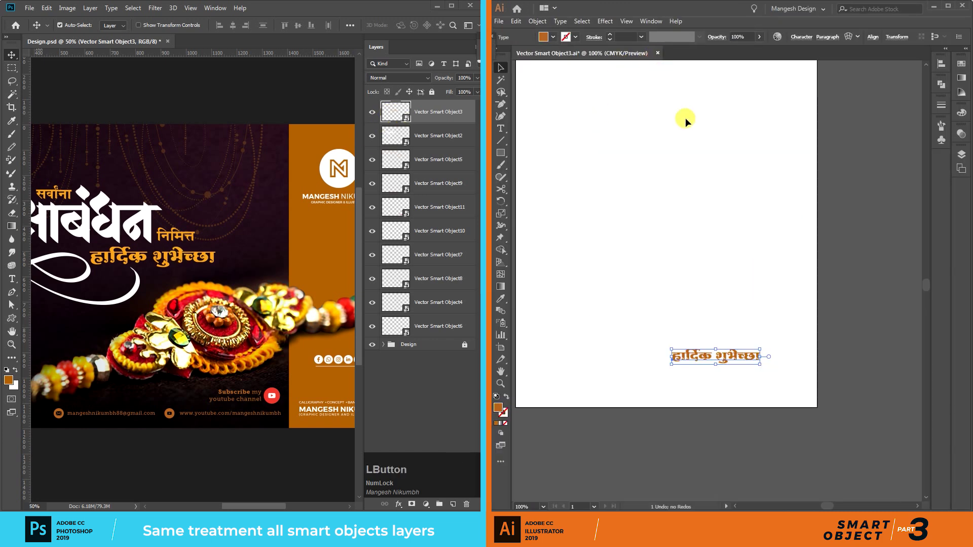
click(658, 53)
click(737, 268)
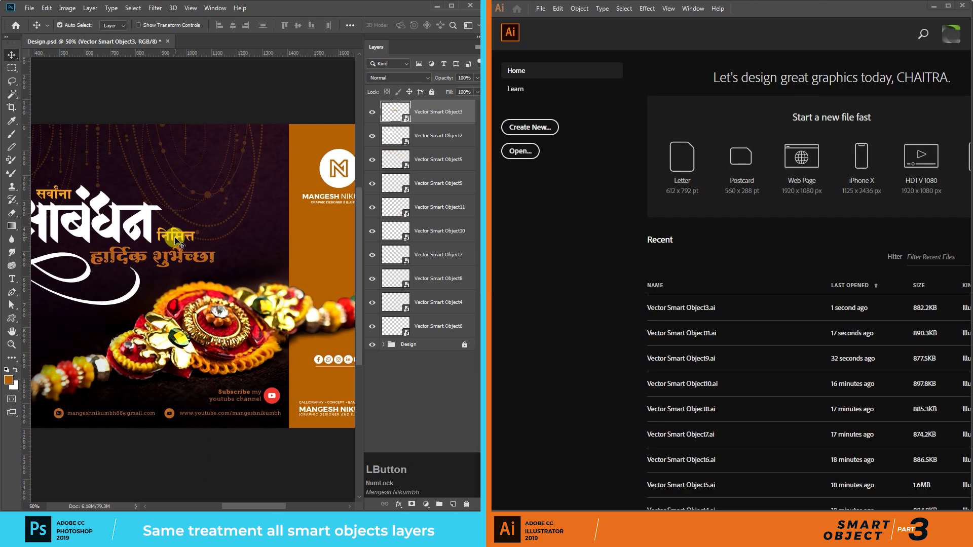
Step: Fill the निमित्त Smart Object's text with the copied orange b6670c in Illustrator, and save and close it
click(176, 242)
double_click(396, 302)
drag(866, 465, 802, 416)
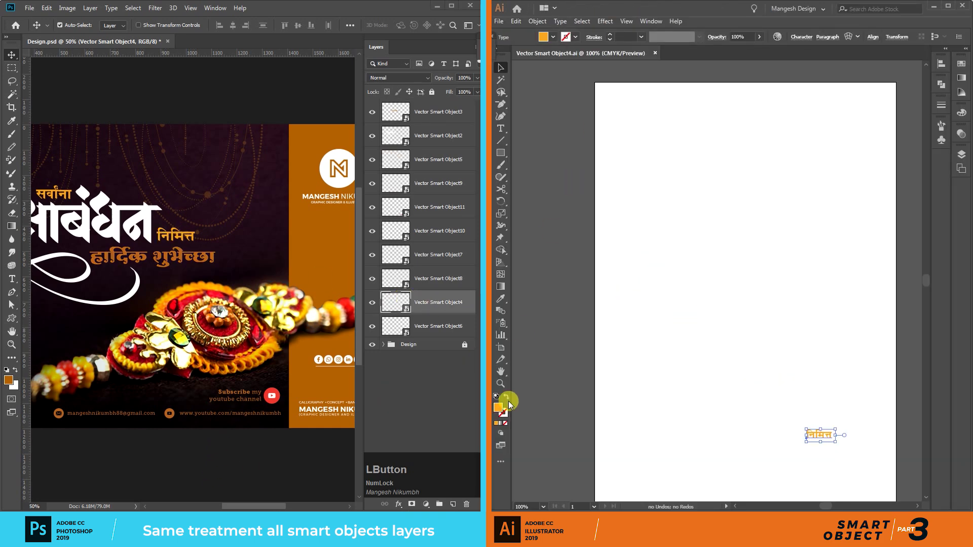
double_click(499, 407)
right_click(798, 255)
click(685, 298)
click(844, 141)
click(658, 53)
click(735, 272)
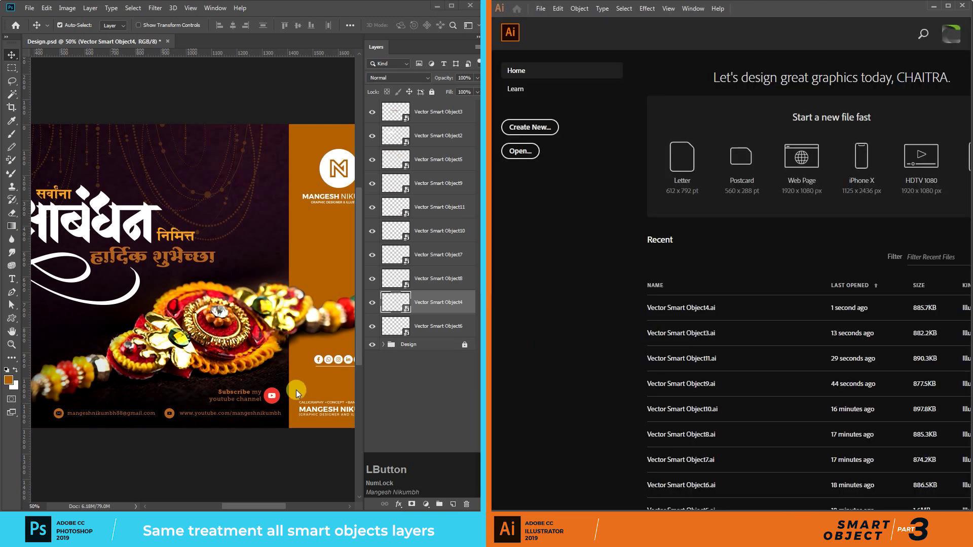
Step: Fill the सर्वांना Smart Object's text with the copied orange b6670c in Illustrator, and save and close it
click(58, 194)
click(395, 333)
drag(750, 383, 811, 440)
double_click(498, 410)
right_click(798, 256)
click(684, 309)
click(843, 145)
click(658, 54)
click(781, 276)
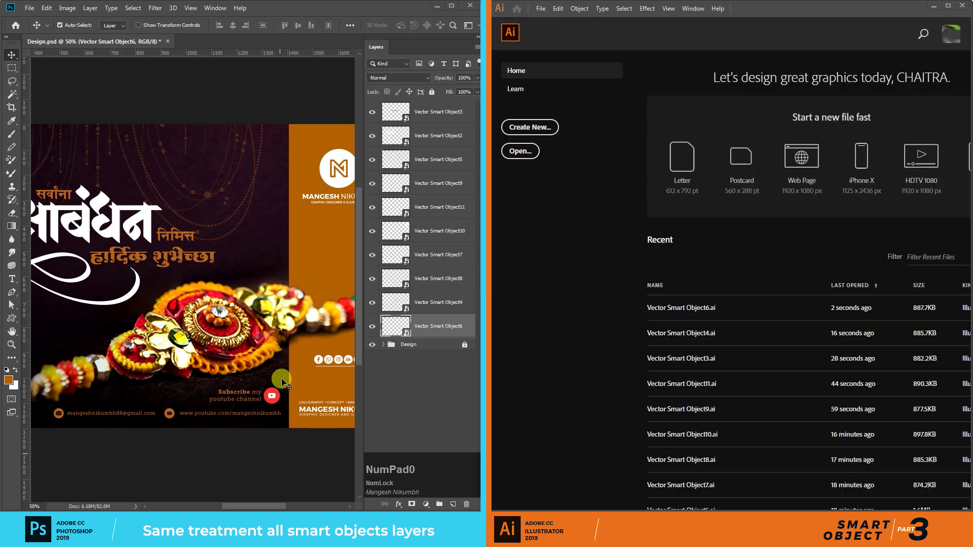
Step: Fit the whole banner in view, close Illustrator and maximize the Photoshop window
key(Tab)
key(ctrl+0)
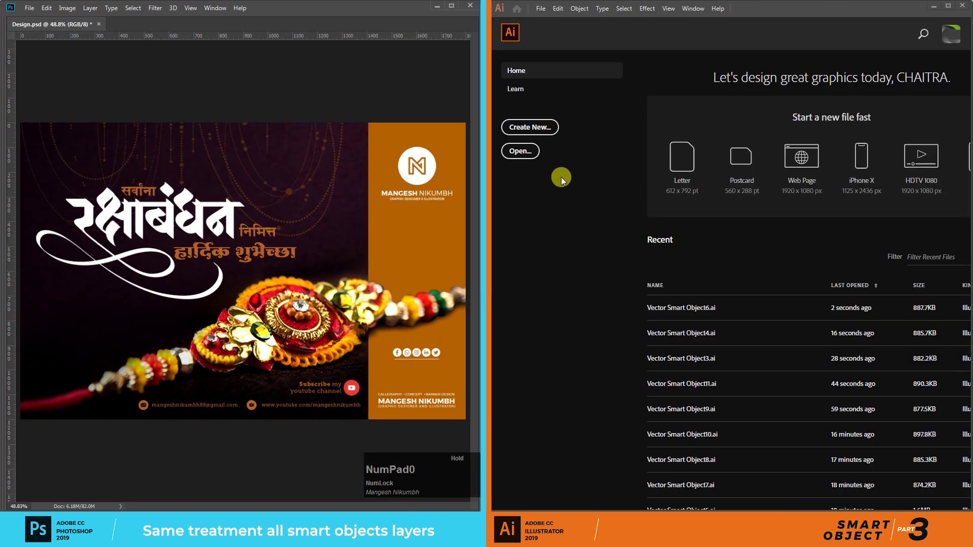
click(962, 6)
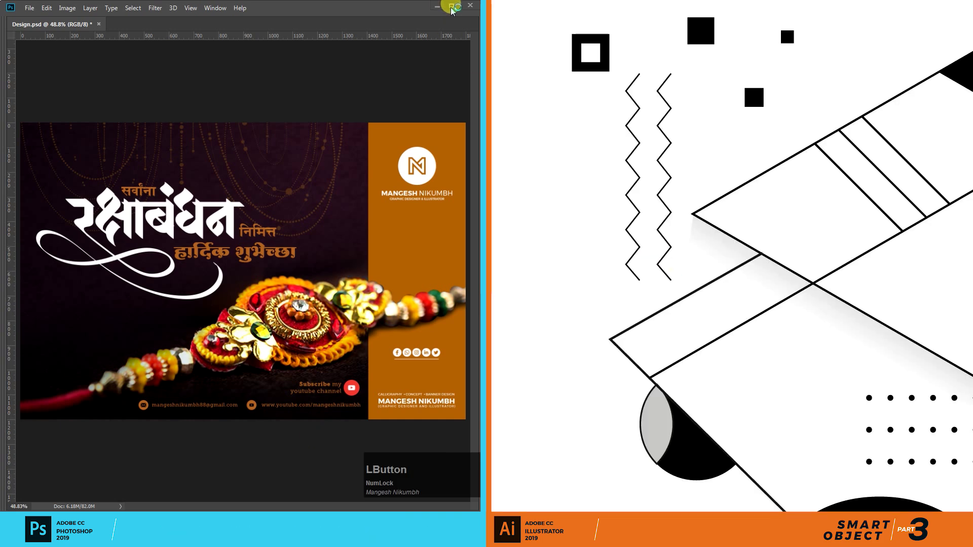
click(453, 9)
Step: Move the logo slightly down on the orange panel and adjust the designer-details block at the panel's lower end
drag(938, 500, 936, 501)
click(643, 448)
click(706, 342)
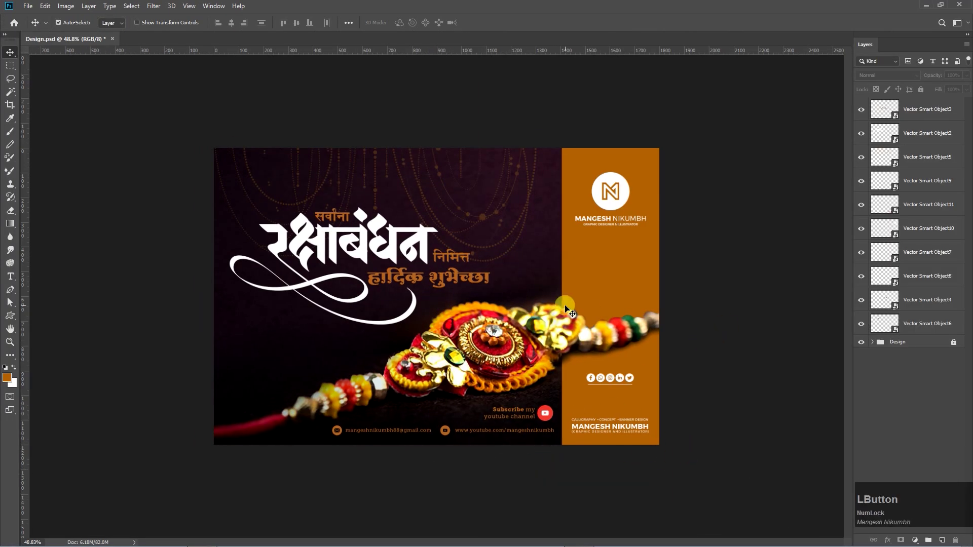
drag(619, 220, 619, 235)
drag(616, 428, 619, 427)
Step: Apply Bevel & Emboss to the रक्षाबंधन title with a white shadow at 100% opacity, depth 1% and size 6 px
double_click(938, 135)
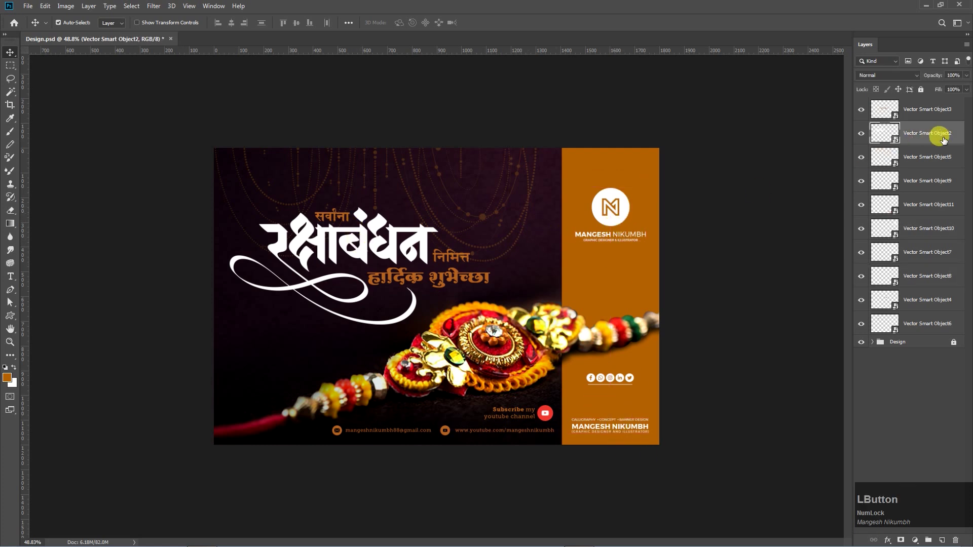
click(596, 234)
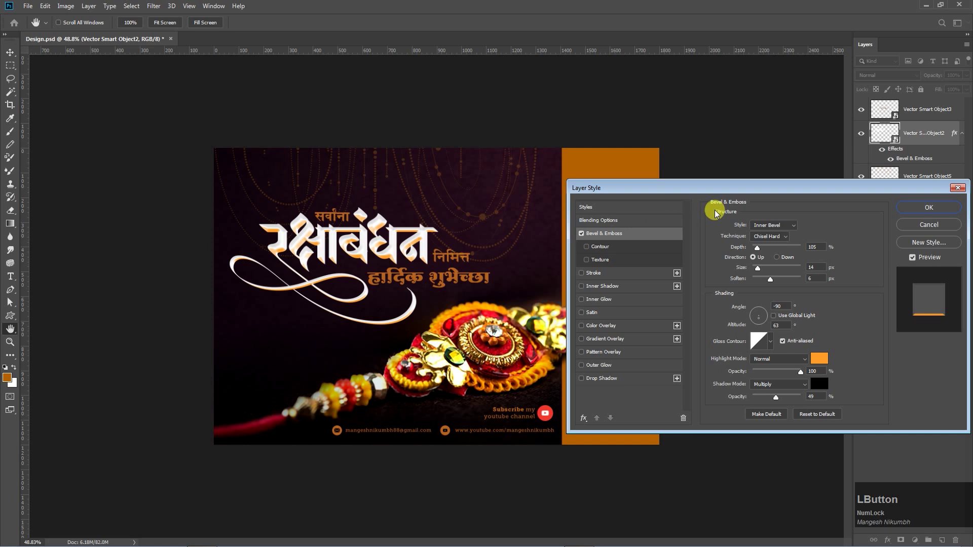
drag(775, 397, 850, 389)
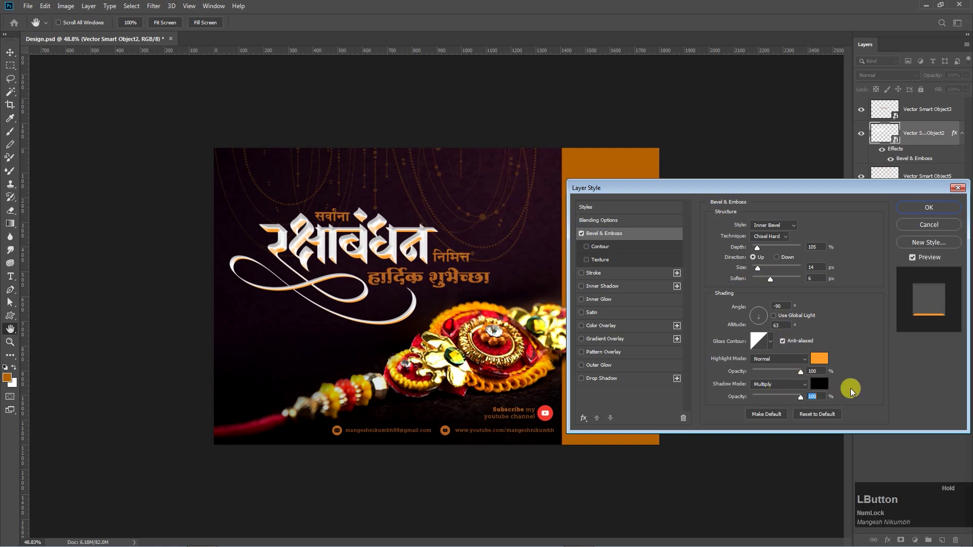
click(819, 384)
drag(325, 213, 219, 151)
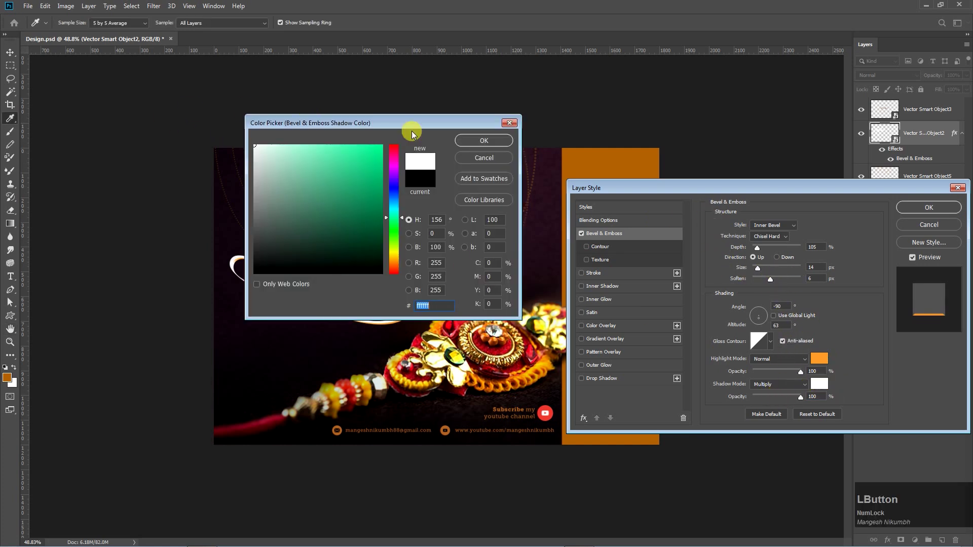
click(484, 140)
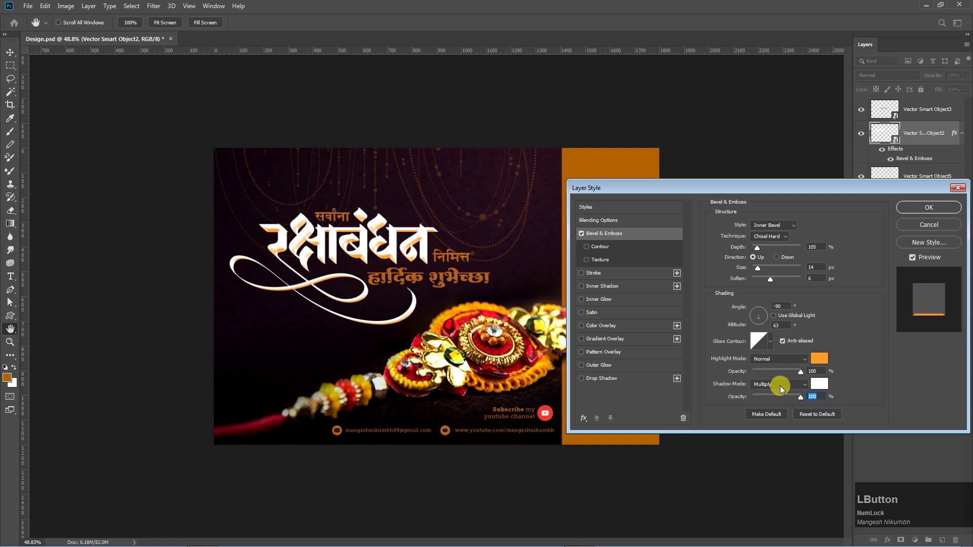
drag(771, 271, 751, 249)
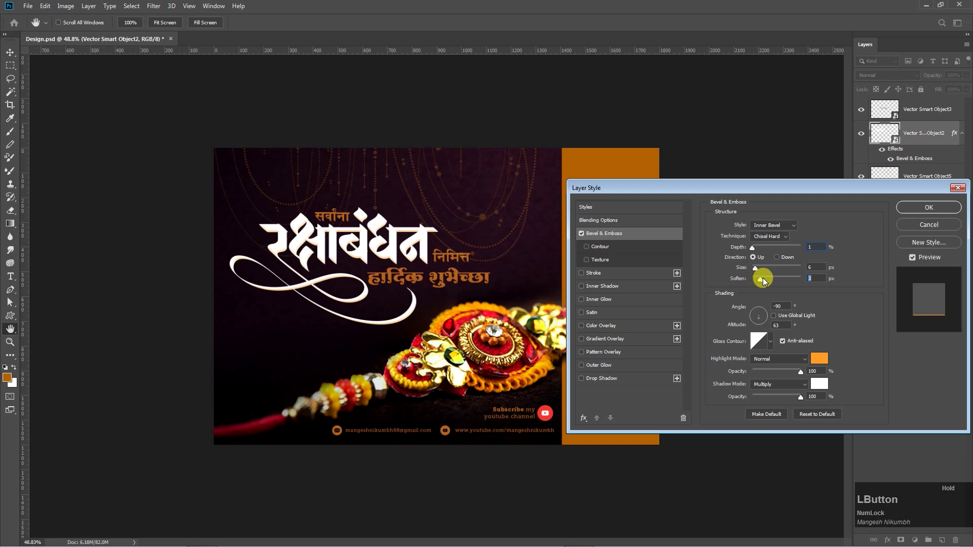
click(929, 207)
Step: Select the hanging bead ornament and restack its layer directly above the Design group
key(ctrl+plus)
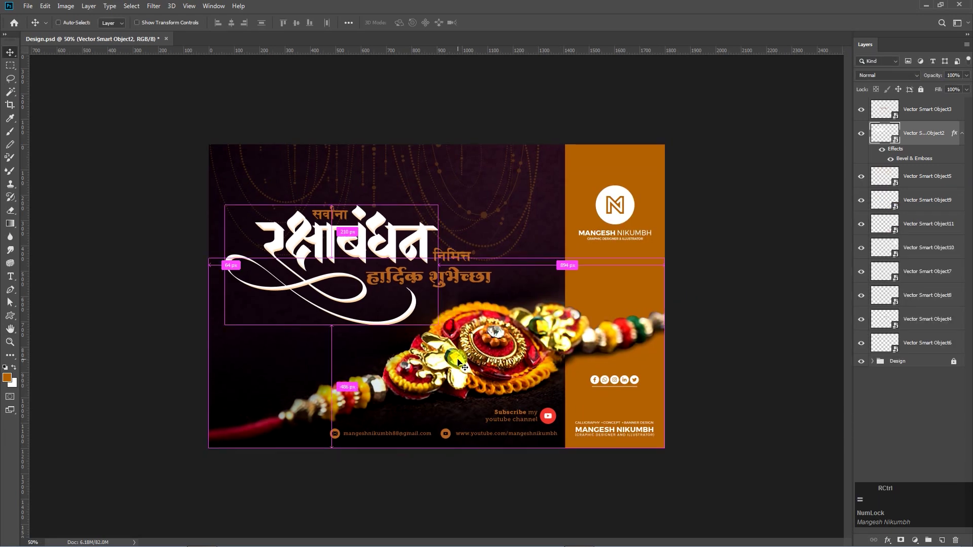
key(ctrl+plus)
click(305, 188)
click(303, 157)
key(ctrl+shift+bracketleft)
key(ctrl+bracketright)
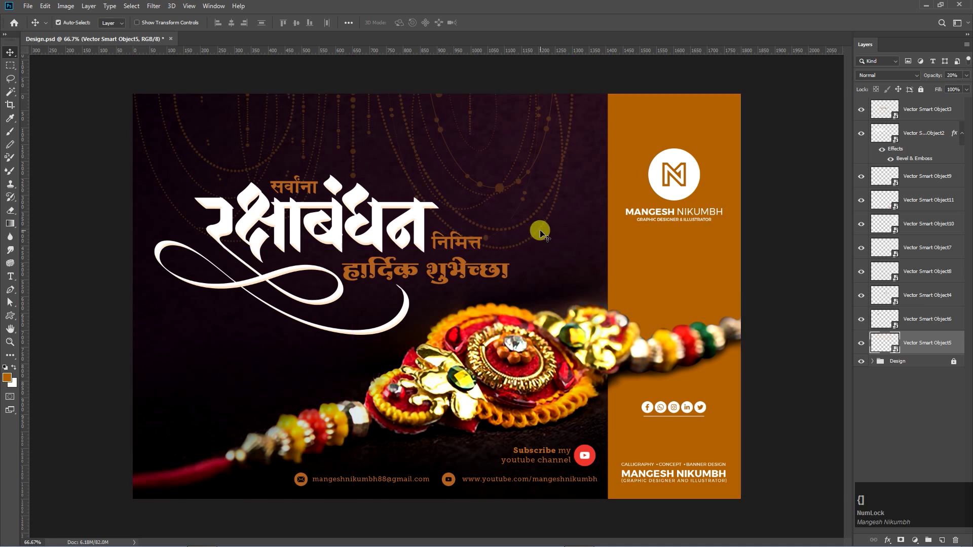
Step: Enlarge the hanging bead ornament and move it up towards the banner's upper edge
key(ctrl+t)
drag(573, 249, 604, 291)
drag(517, 226, 513, 158)
key(KP_Enter)
Step: Nudge the निमित्त text 3 px left and the हार्दिक शुभेच्छा text 1 px down
click(463, 233)
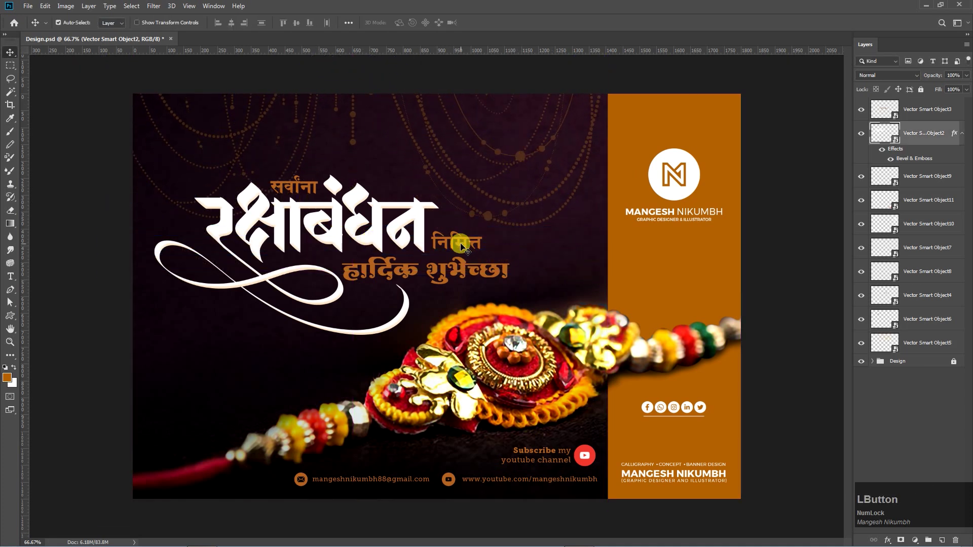
click(465, 238)
click(465, 235)
key(Left)
key(Left)
key(Left)
click(466, 274)
key(Down)
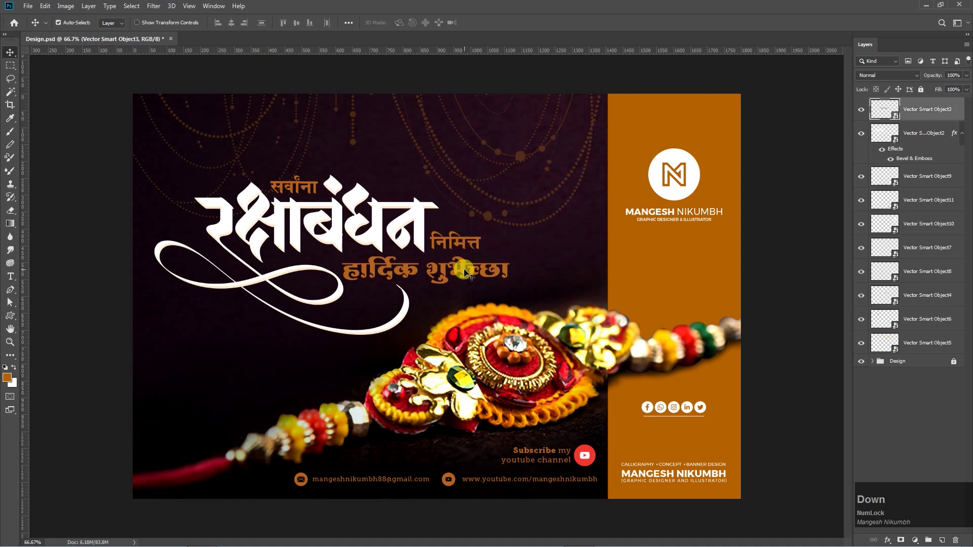
Step: Add a yellow-orange Color Overlay in Normal mode at 100% opacity to the हार्दिक शुभेच्छा text
click(942, 120)
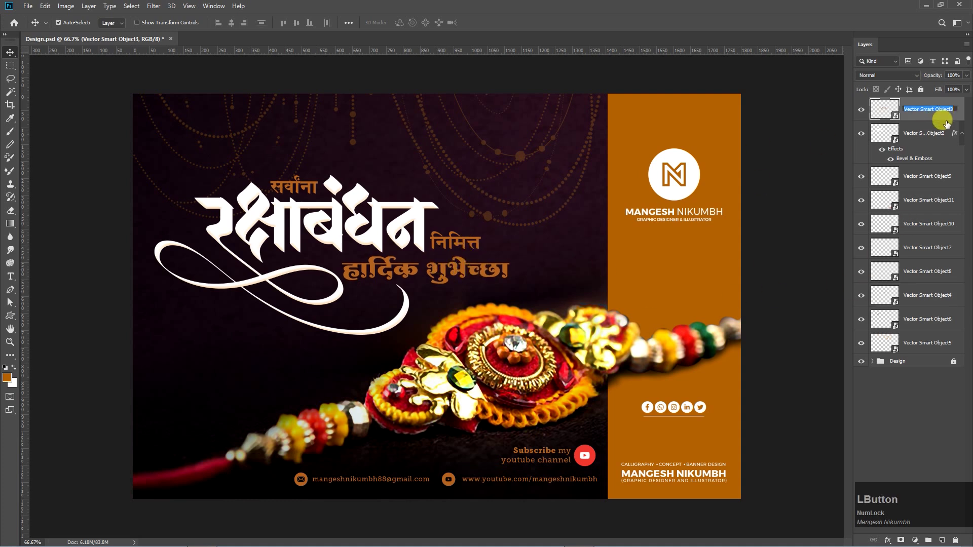
double_click(962, 115)
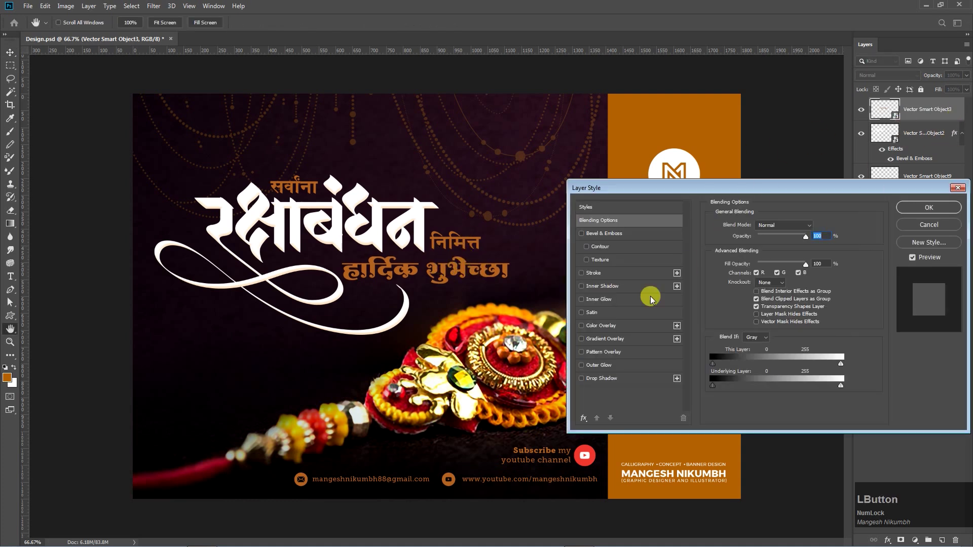
click(600, 326)
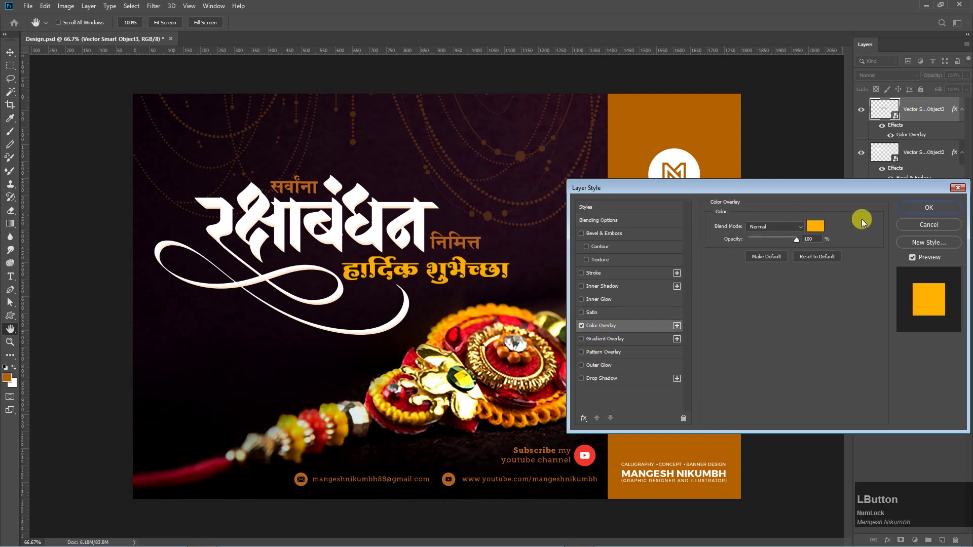
click(923, 208)
Step: Shift the e-mail and YouTube address line slightly left and the Subscribe text slightly up
click(462, 245)
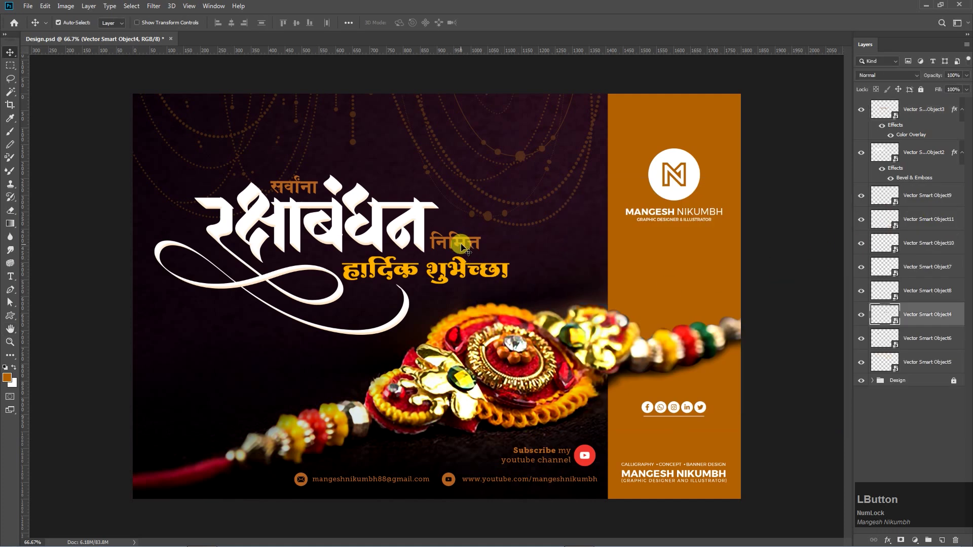
key(ctrl+minus)
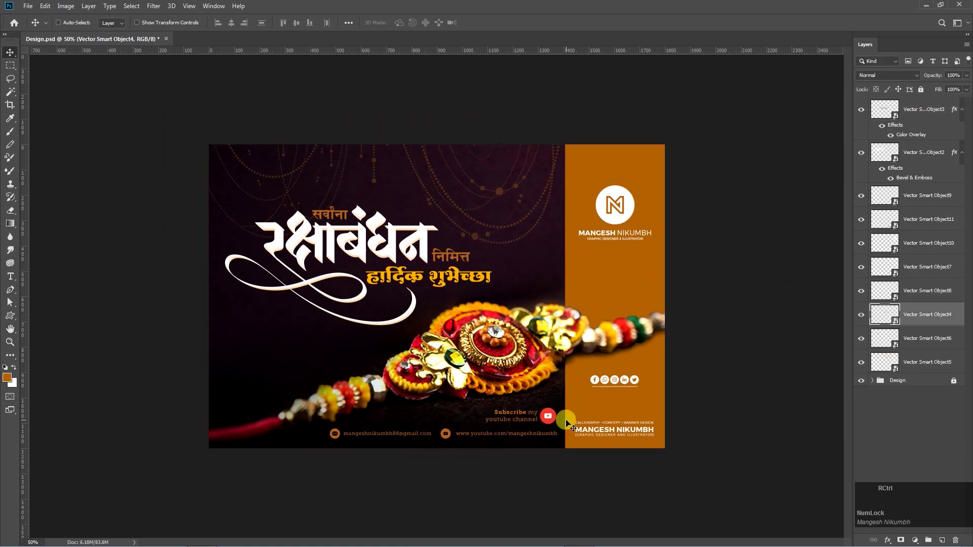
key(ctrl+plus)
drag(603, 444, 541, 424)
mouse_move(588, 466)
mouse_down()
mouse_move(566, 487)
mouse_move(588, 463)
mouse_up()
Step: Nudge the social media icons 1 px right and set their layer's opacity to 50%
drag(675, 416, 676, 416)
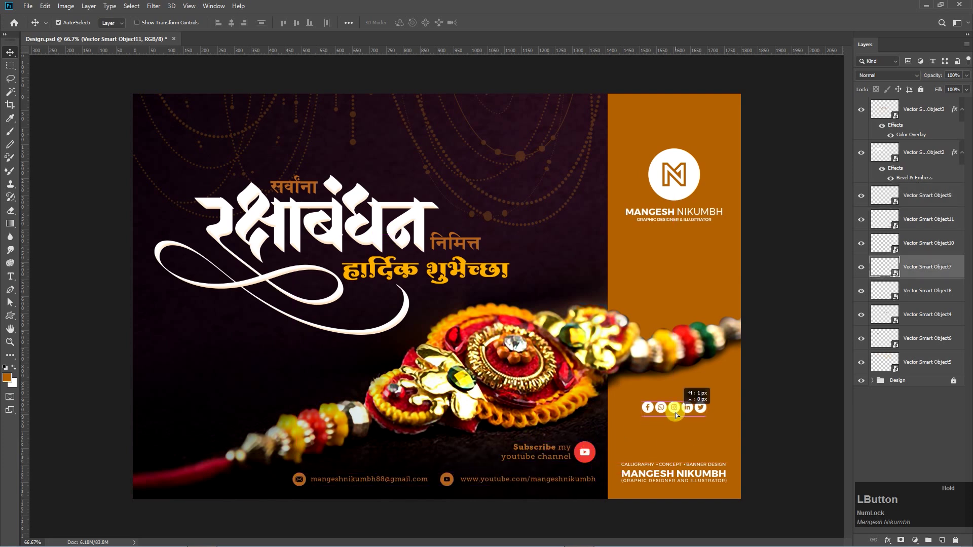
key(KP_5)
Step: Move the logo up and slightly right on the orange panel, and shift the designer-details block slightly right
drag(684, 192, 688, 164)
click(685, 474)
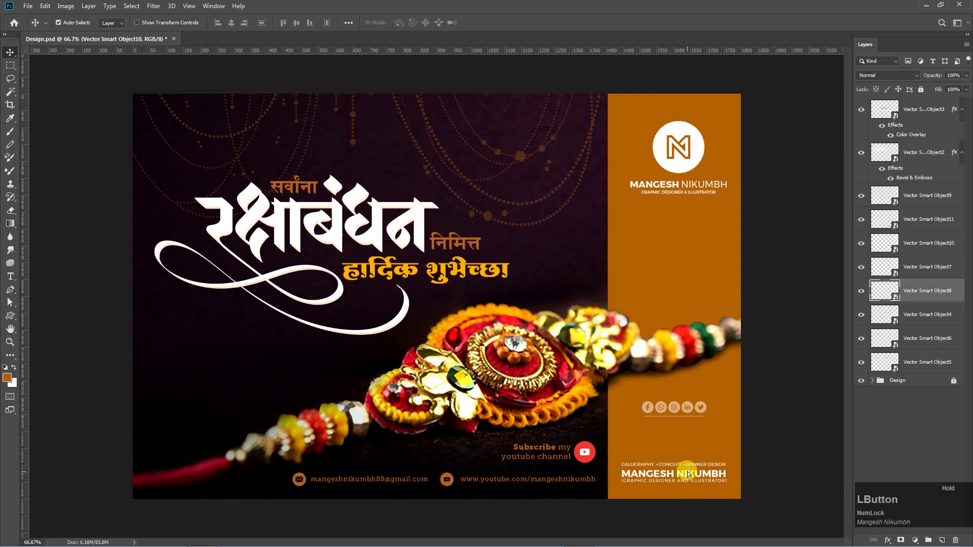
key(ctrl+minus)
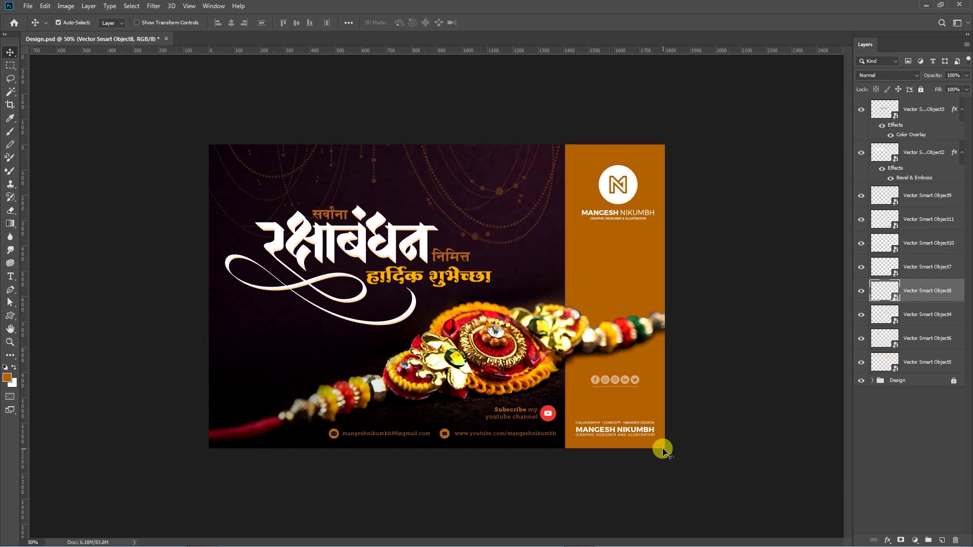
click(884, 446)
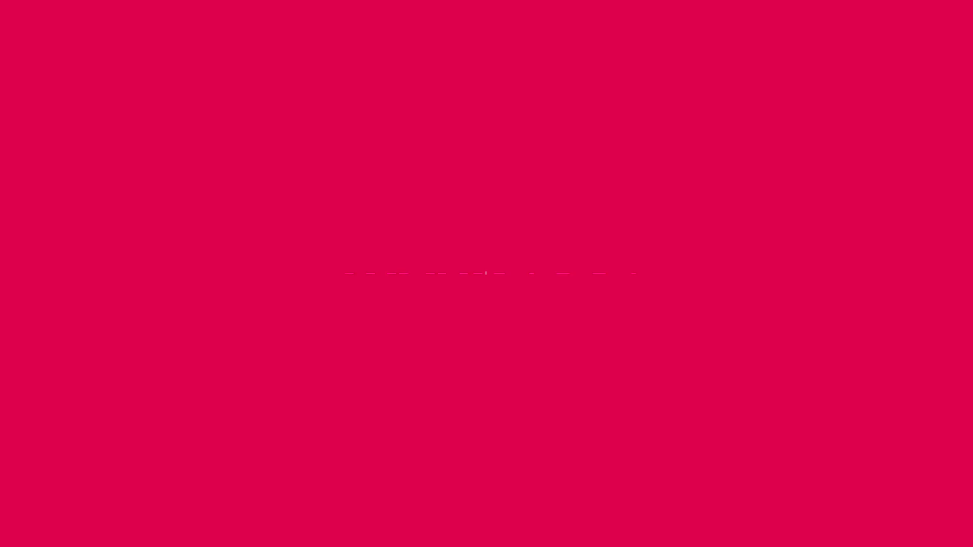